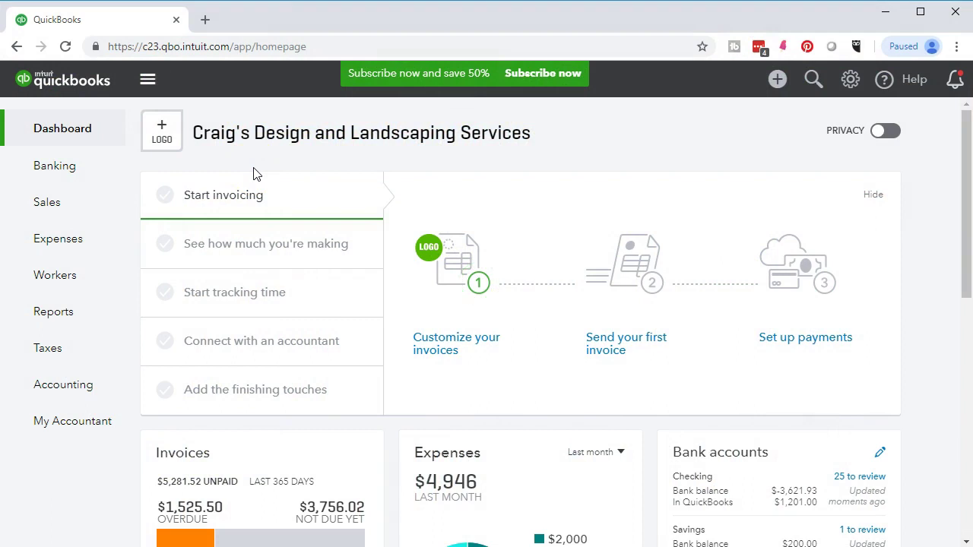
- Open the report list and check which reports the Business overview category holds, leaving the category collapsed
{"action": "left_click", "coordinate": [80, 317]}
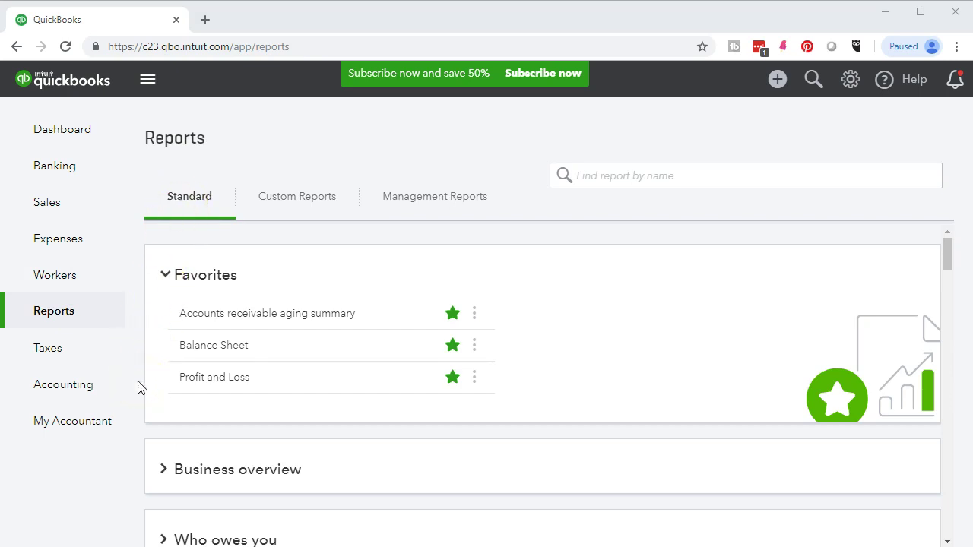
{"action": "scroll", "coordinate": [161, 396], "scroll_direction": "down", "scroll_amount": 1}
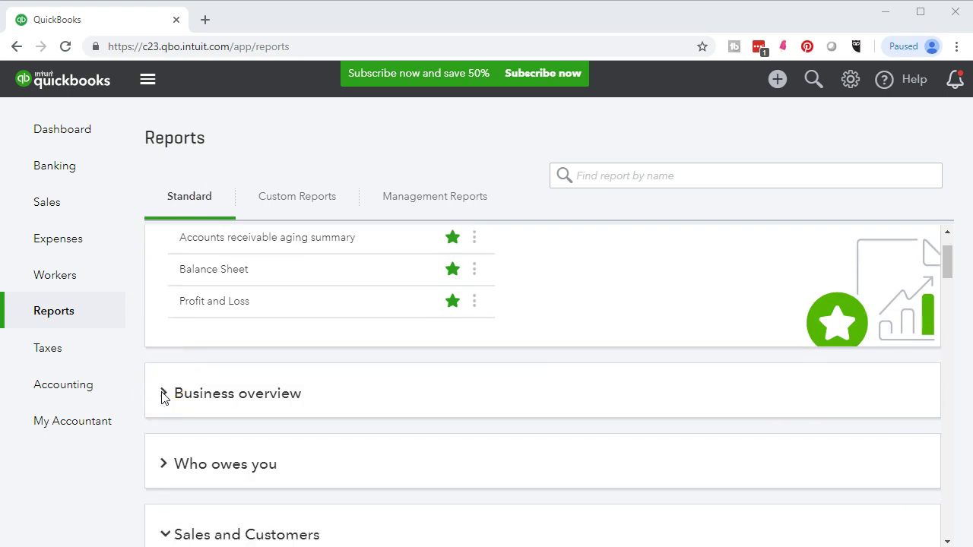
{"action": "scroll", "coordinate": [161, 397], "scroll_direction": "up", "scroll_amount": 1}
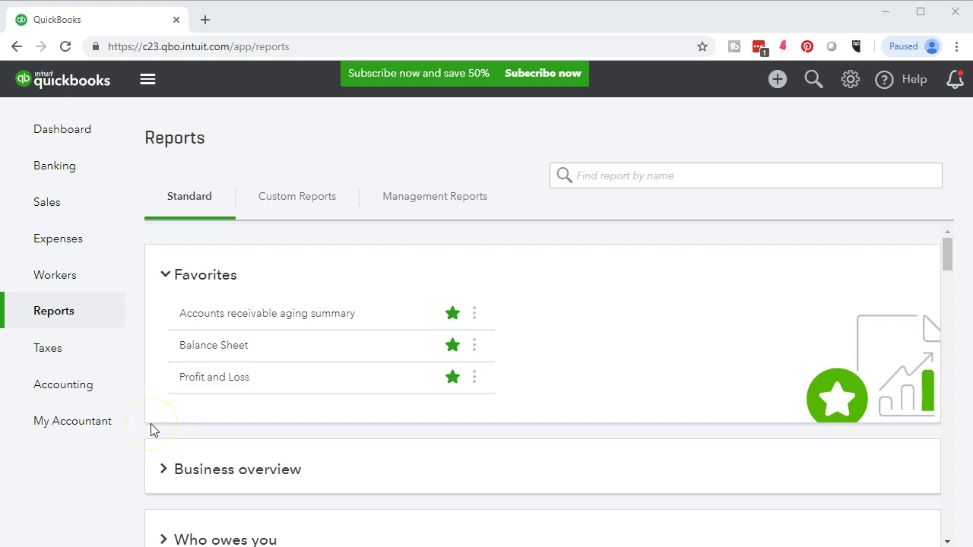
{"action": "scroll", "coordinate": [151, 430], "scroll_direction": "down", "scroll_amount": 1}
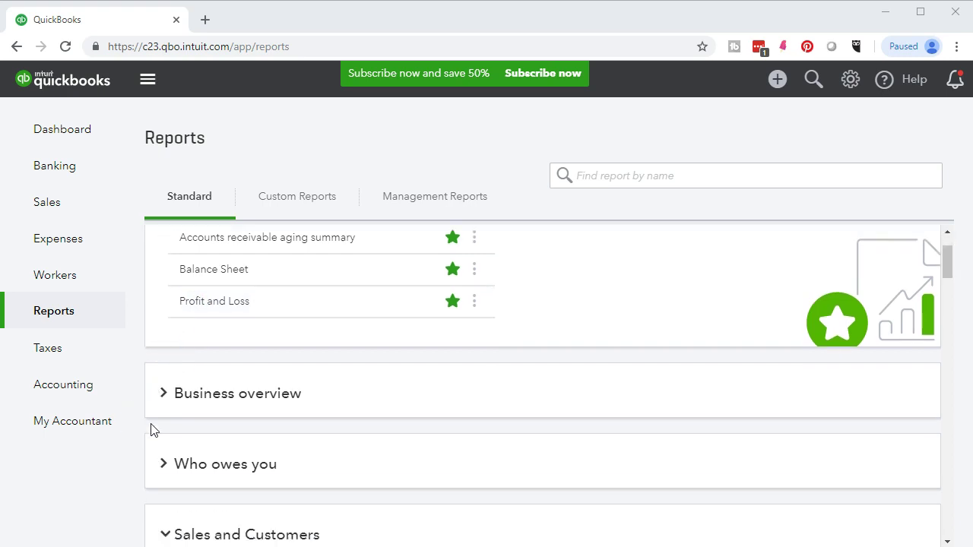
{"action": "left_click", "coordinate": [164, 397]}
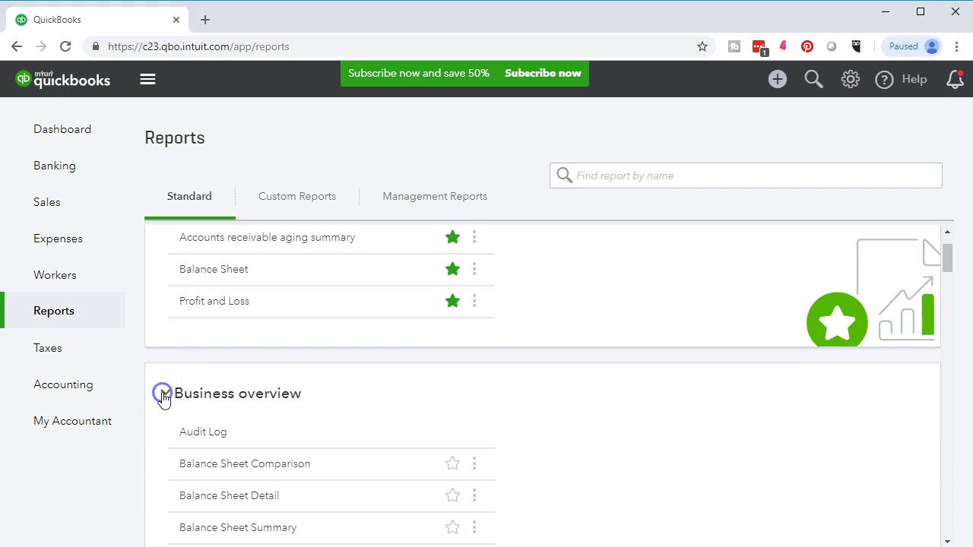
{"action": "left_click", "coordinate": [164, 396]}
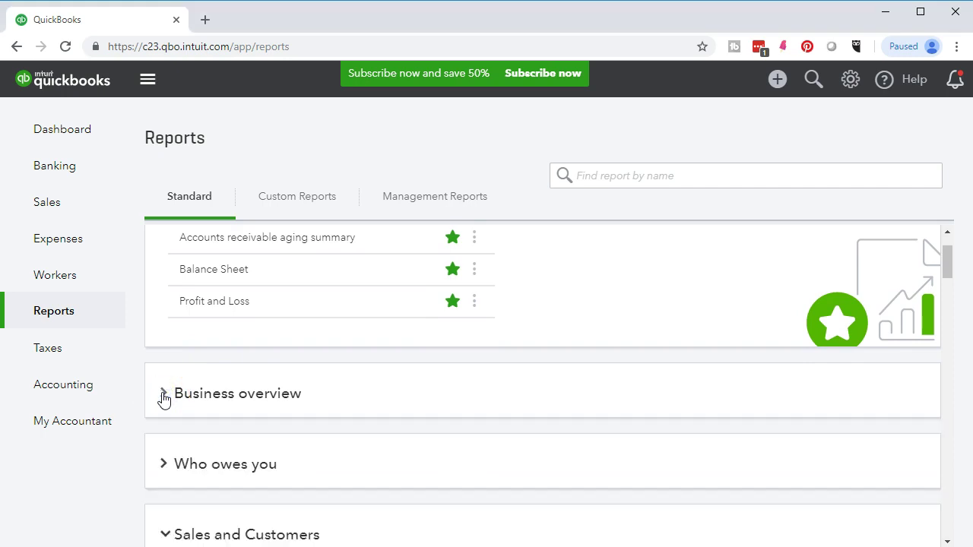
- Look through the reports available in the Sales and Customers category
{"action": "scroll", "coordinate": [163, 400], "scroll_direction": "down", "scroll_amount": 1}
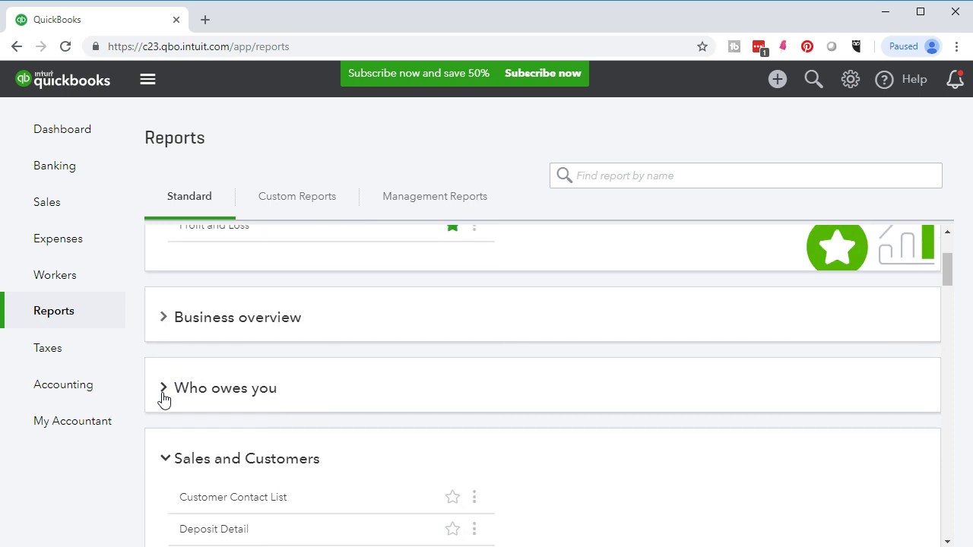
{"action": "scroll", "coordinate": [163, 401], "scroll_direction": "down", "scroll_amount": 1}
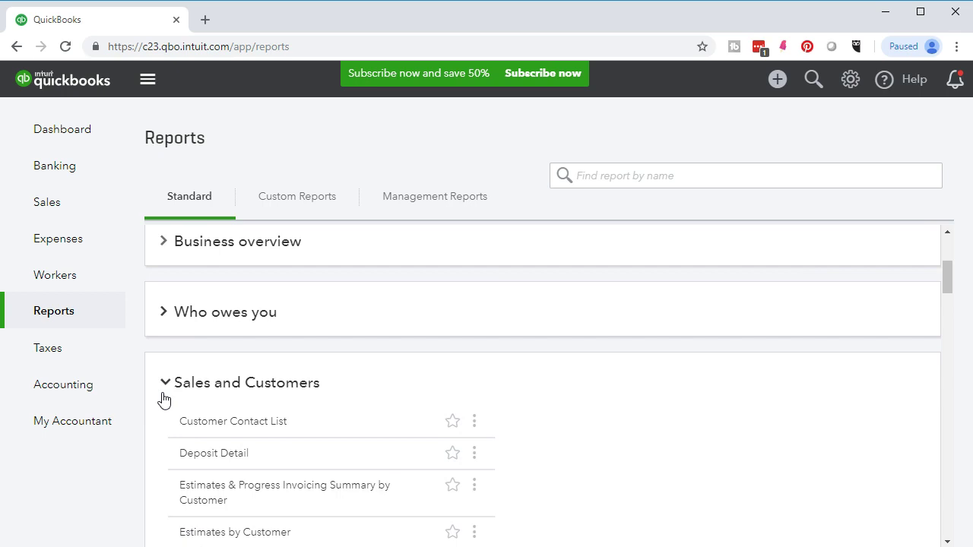
{"action": "scroll", "coordinate": [163, 400], "scroll_direction": "down", "scroll_amount": 2}
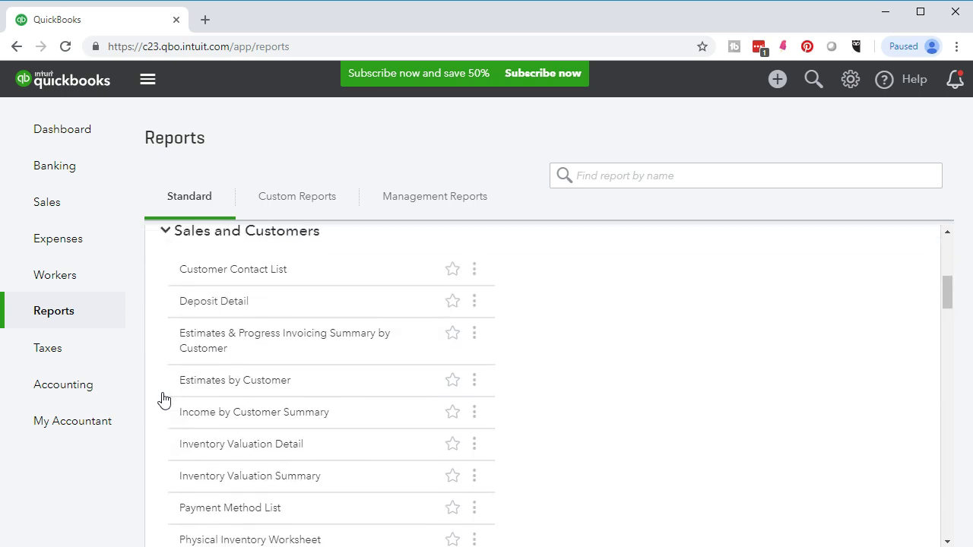
{"action": "scroll", "coordinate": [163, 401], "scroll_direction": "down", "scroll_amount": 2}
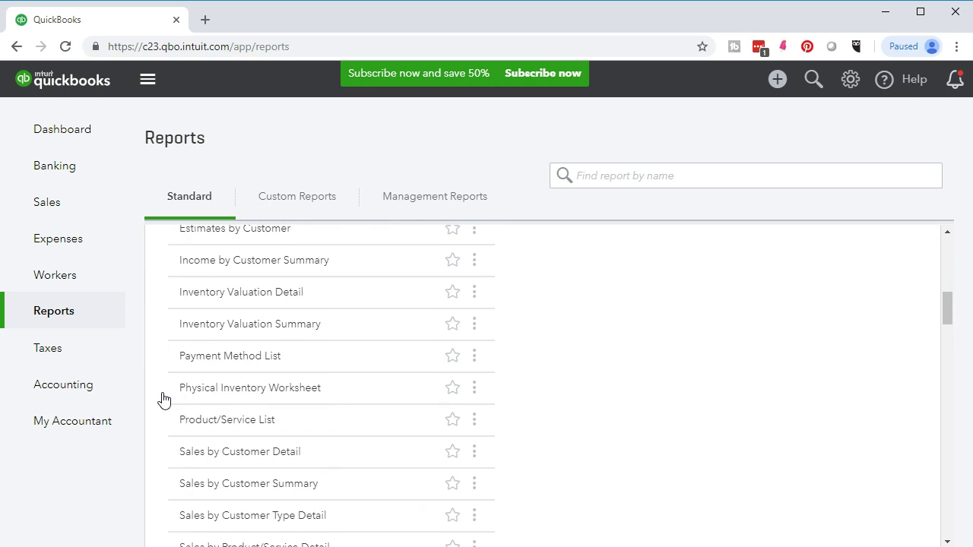
{"action": "scroll", "coordinate": [164, 401], "scroll_direction": "down", "scroll_amount": 1}
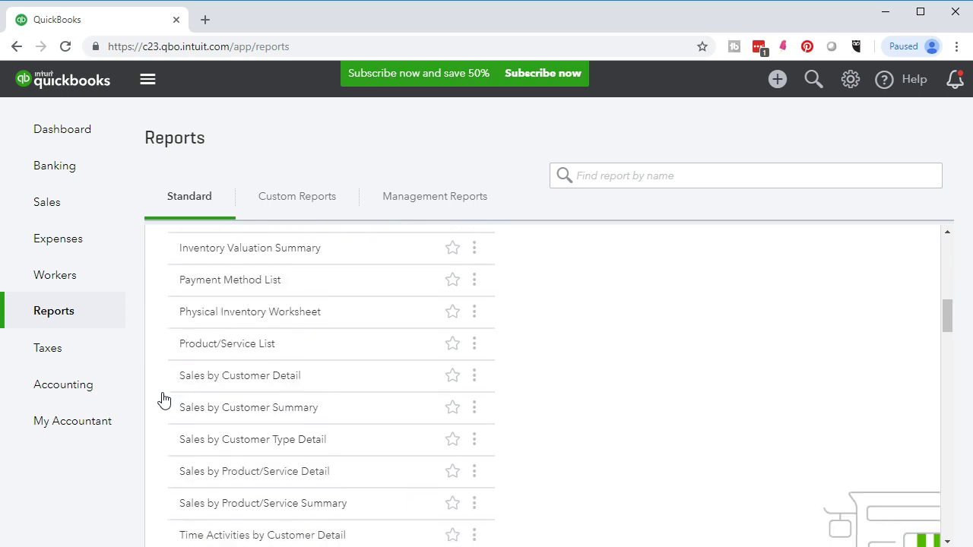
{"action": "scroll", "coordinate": [164, 401], "scroll_direction": "down", "scroll_amount": 1}
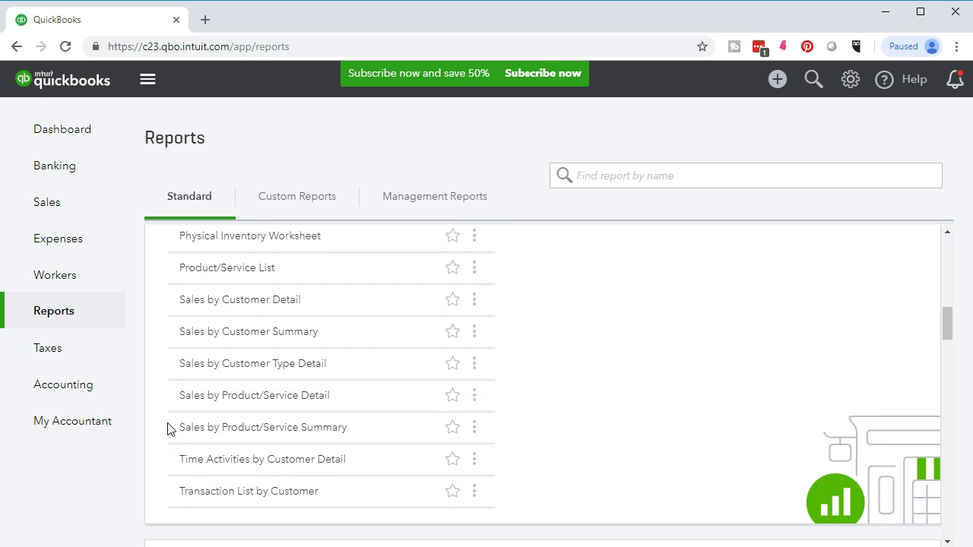
{"action": "scroll", "coordinate": [168, 430], "scroll_direction": "up", "scroll_amount": 7}
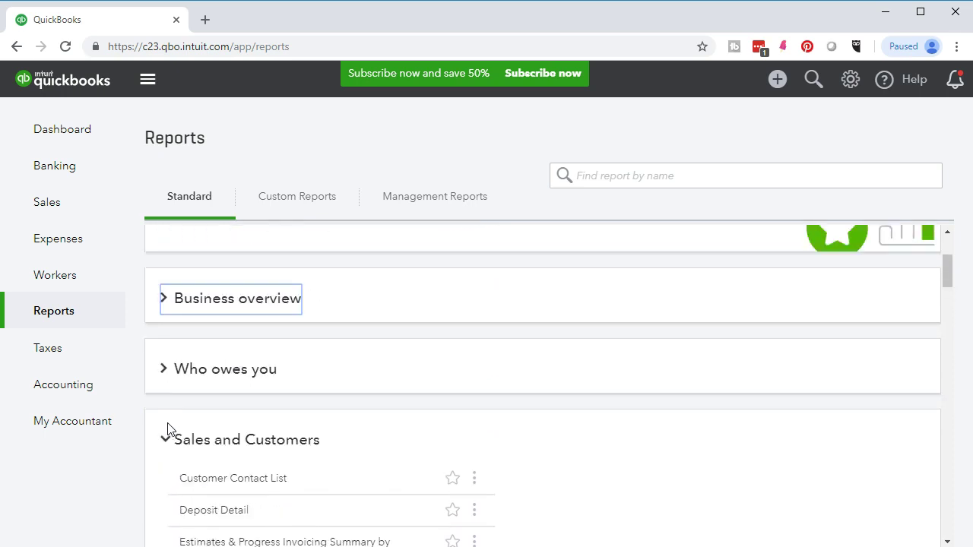
- Open the Profit and Loss report from Favorites and run it for 01/01/2018 to 12/31/2018
{"action": "scroll", "coordinate": [167, 430], "scroll_direction": "up", "scroll_amount": 3}
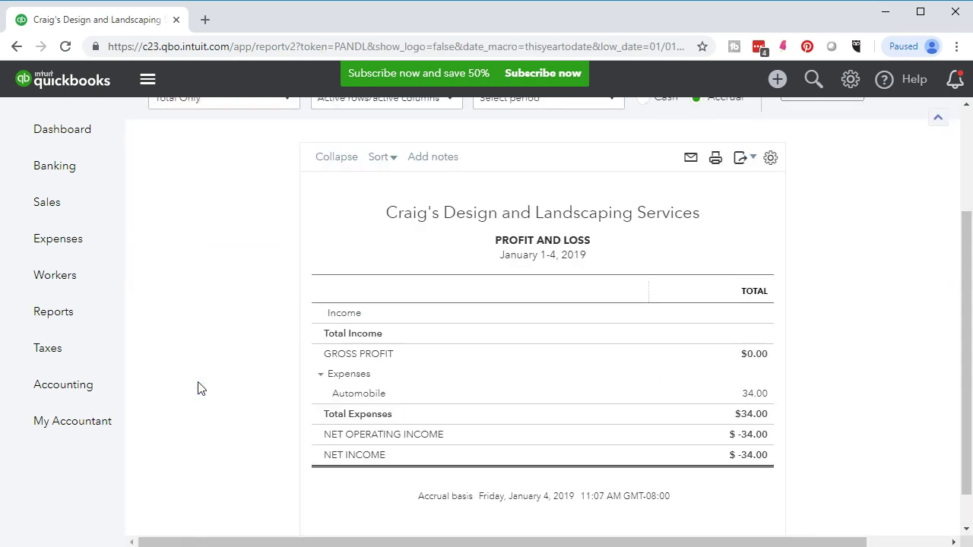
{"action": "scroll", "coordinate": [197, 388], "scroll_direction": "up", "scroll_amount": 2}
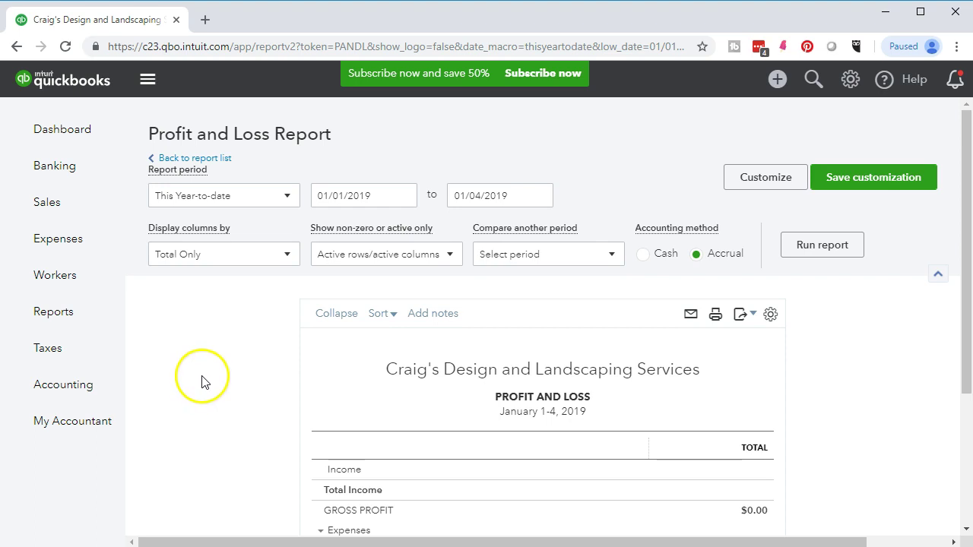
{"action": "left_click", "coordinate": [377, 200]}
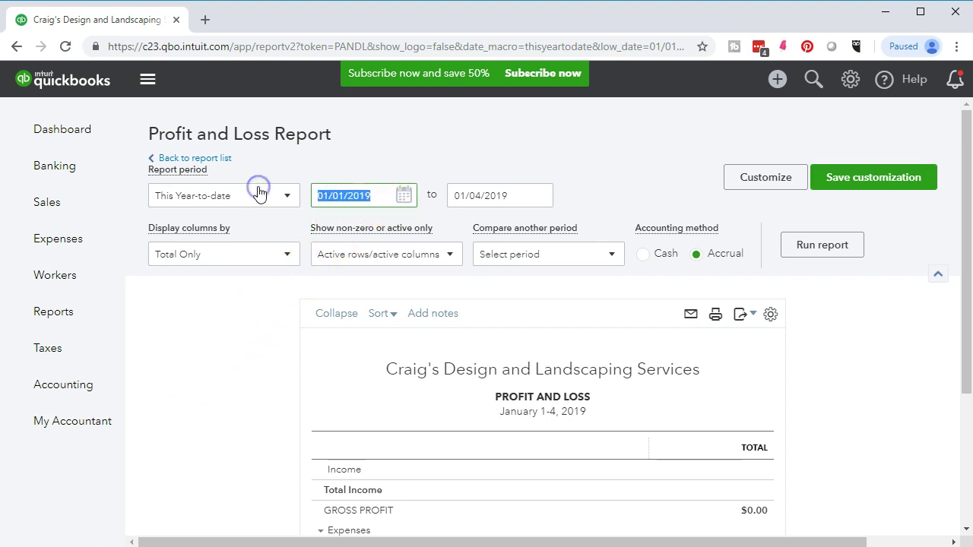
{"action": "type", "text": "0"}
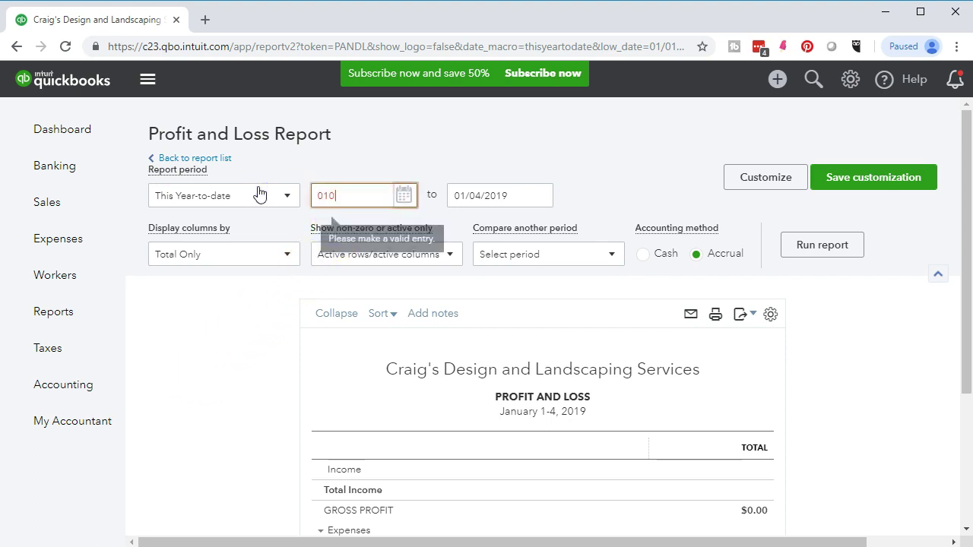
{"action": "type", "text": "1/01/2018"}
{"action": "key", "text": "Tab"}
{"action": "type", "text": "1"}
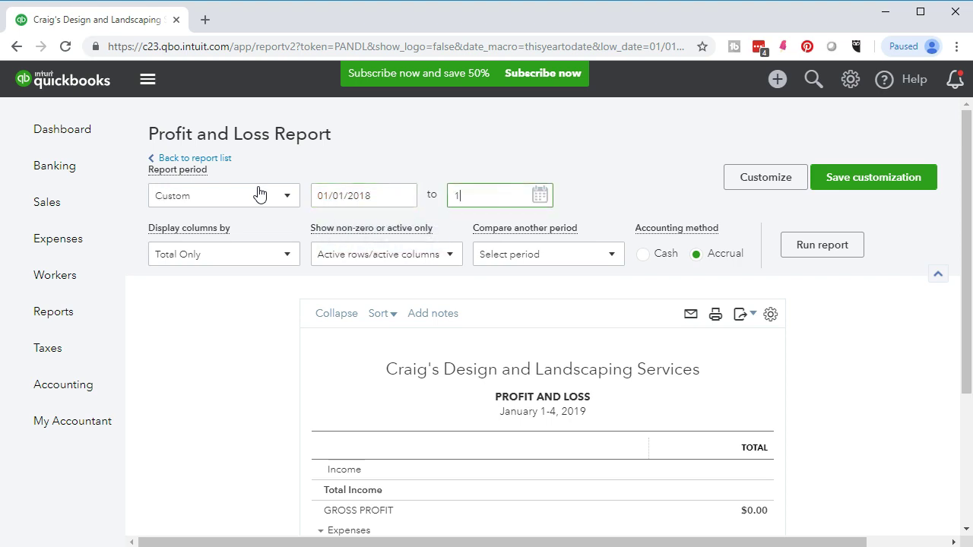
{"action": "type", "text": "2/31/2018"}
{"action": "key", "text": "Tab"}
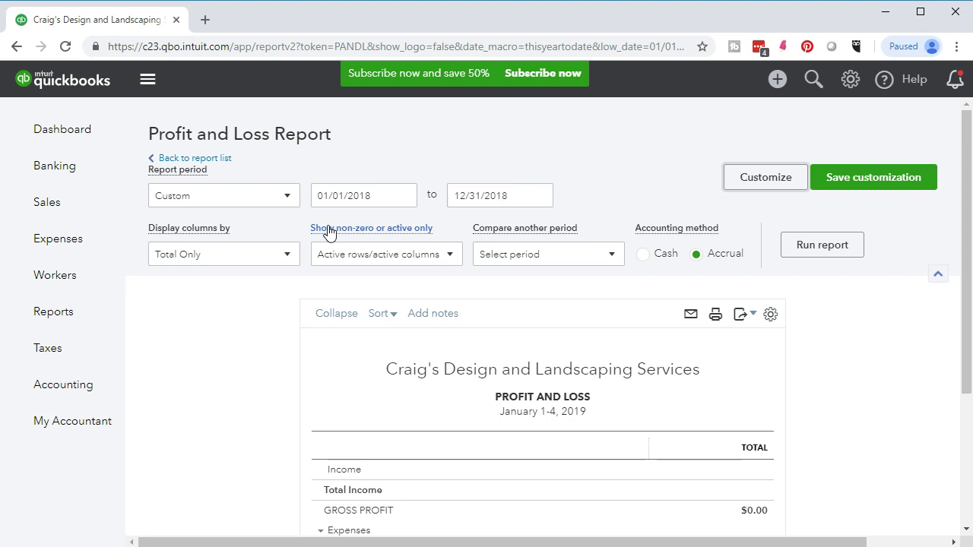
{"action": "left_click", "coordinate": [786, 254]}
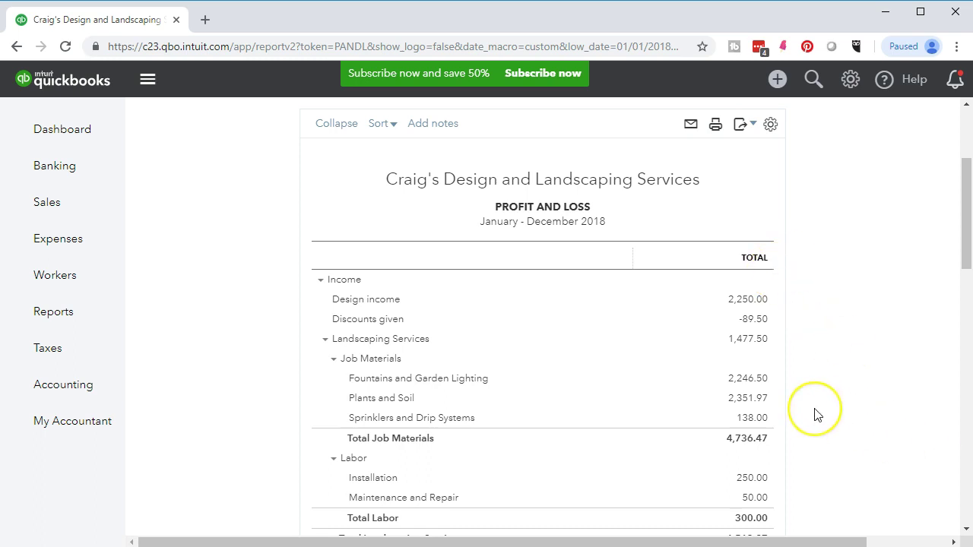
- Examine the income accounts, total income and cost of goods sold in the Profit and Loss report
{"action": "scroll", "coordinate": [814, 412], "scroll_direction": "down", "scroll_amount": 3}
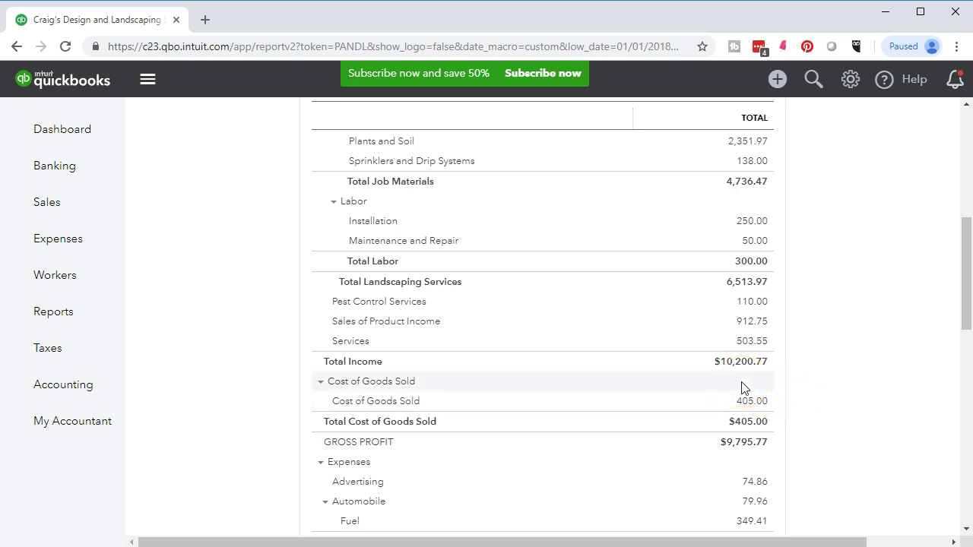
{"action": "scroll", "coordinate": [744, 388], "scroll_direction": "up", "scroll_amount": 1}
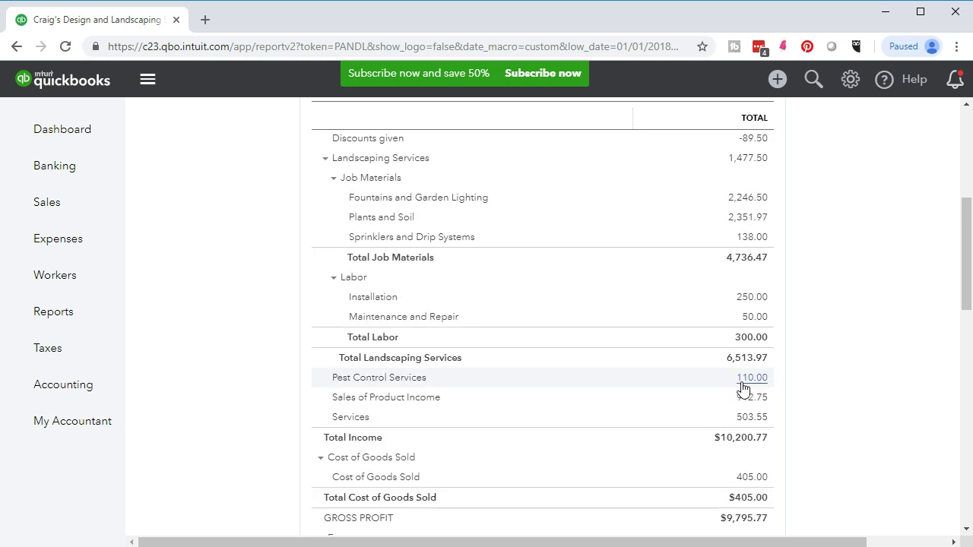
{"action": "scroll", "coordinate": [743, 387], "scroll_direction": "down", "scroll_amount": 1}
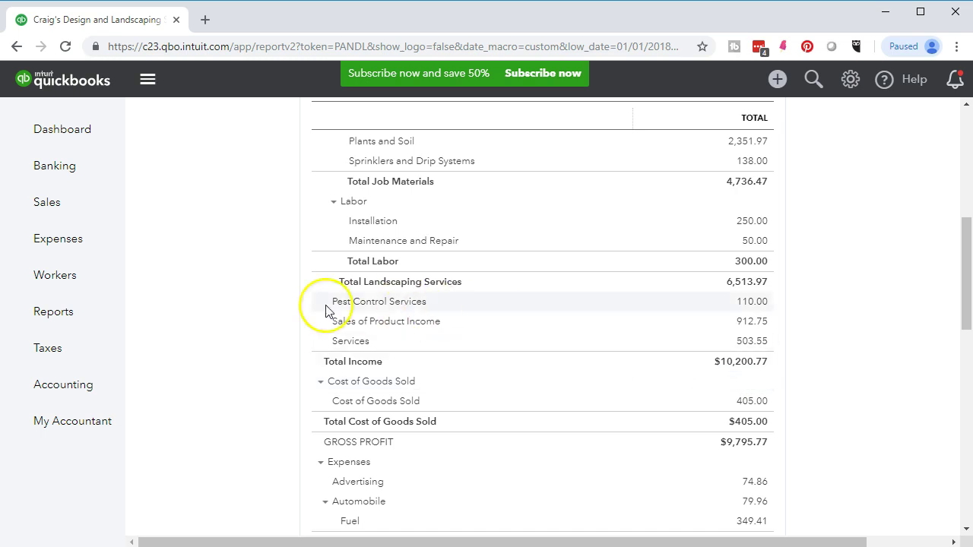
- Return to the report list and open the Sales by Product/Service Summary report in the Sales and Customers category
{"action": "left_click", "coordinate": [82, 325]}
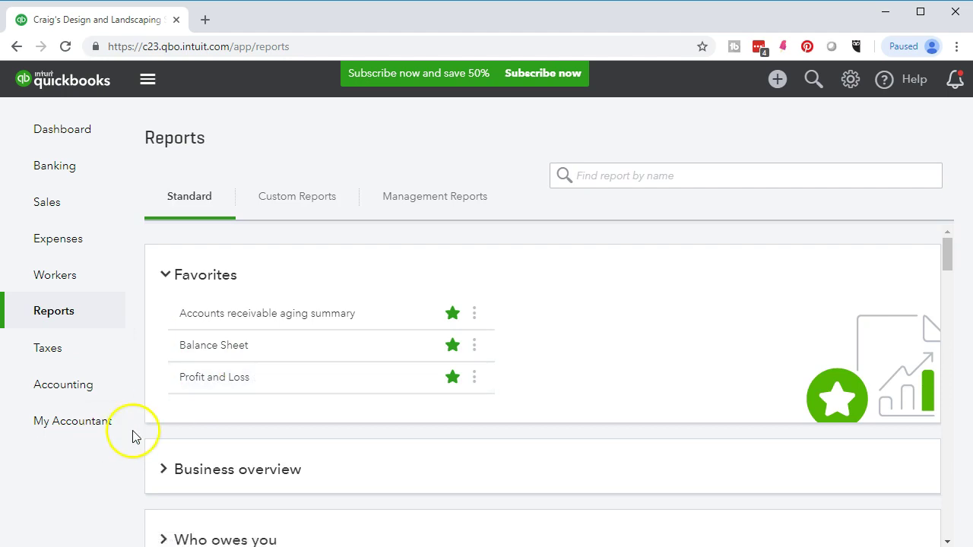
{"action": "scroll", "coordinate": [170, 422], "scroll_direction": "down", "scroll_amount": 2}
{"action": "scroll", "coordinate": [170, 422], "scroll_direction": "down", "scroll_amount": 5}
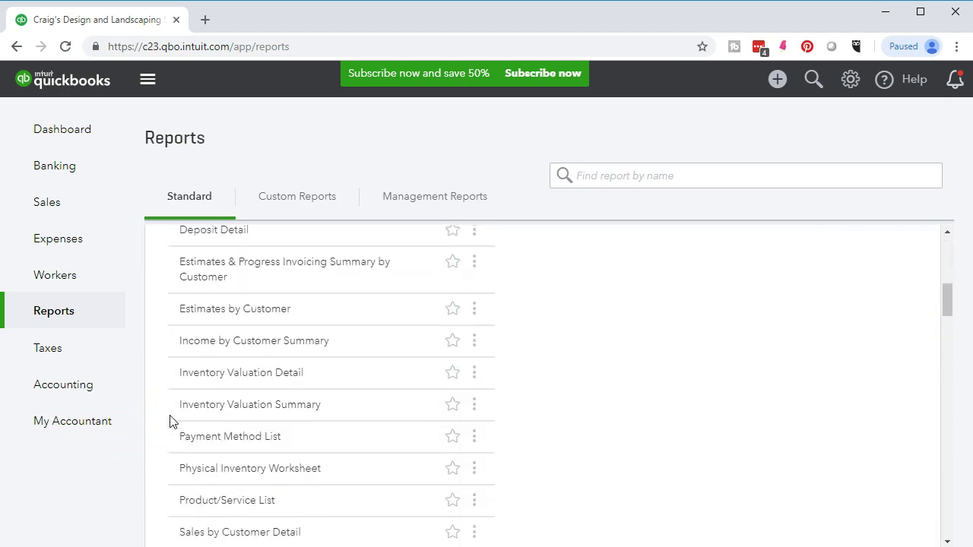
{"action": "scroll", "coordinate": [170, 422], "scroll_direction": "down", "scroll_amount": 1}
{"action": "left_click", "coordinate": [608, 176]}
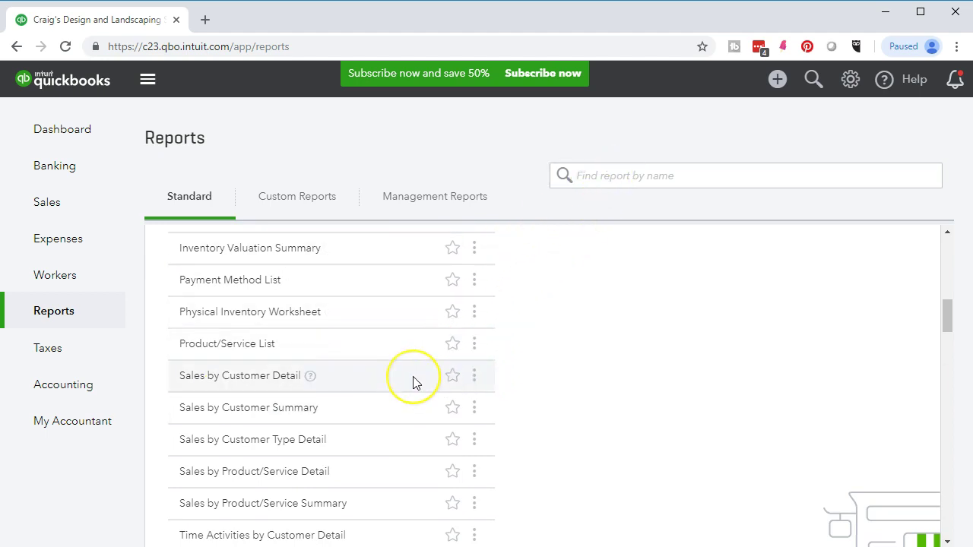
{"action": "scroll", "coordinate": [413, 383], "scroll_direction": "down", "scroll_amount": 1}
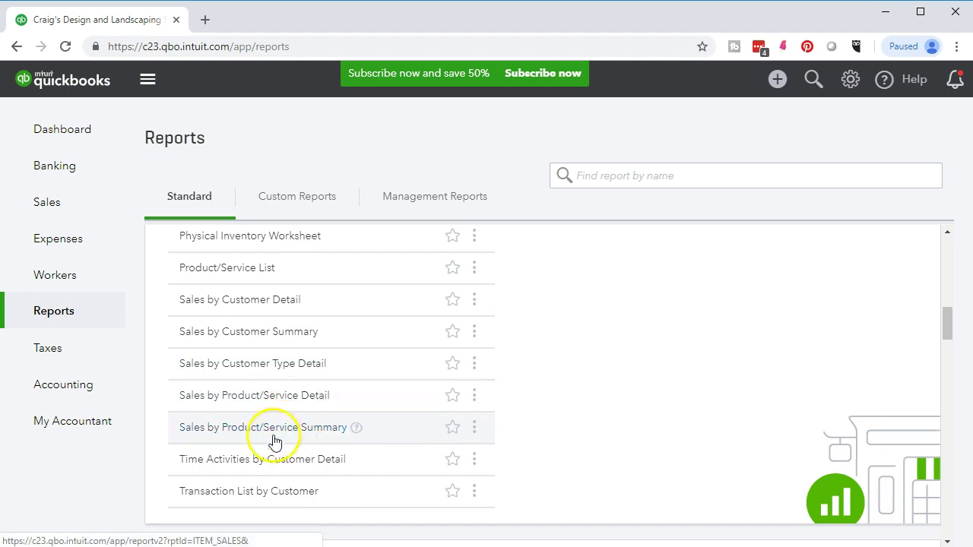
{"action": "left_click", "coordinate": [227, 429]}
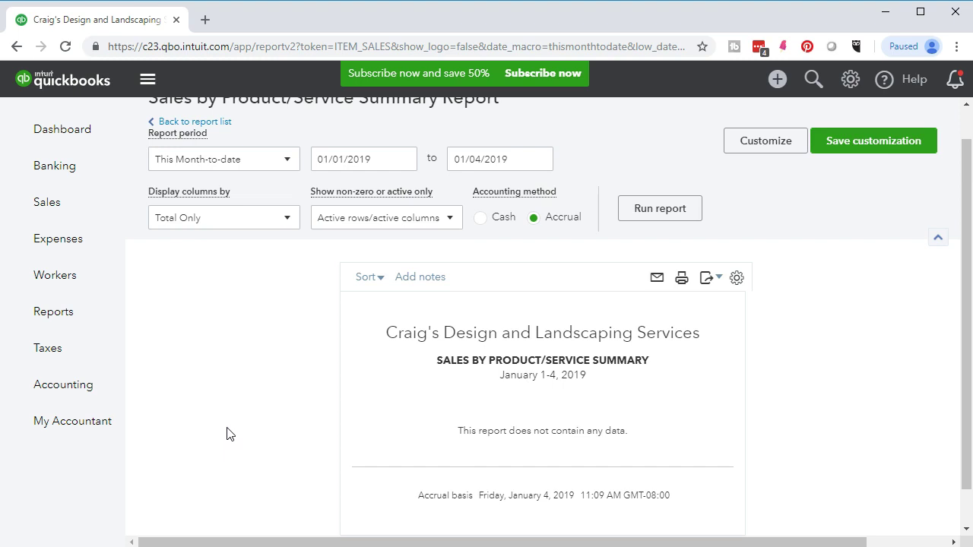
- Run the Sales by Product/Service Summary report for the period 01/01/2018 to 12/31/2018
{"action": "scroll", "coordinate": [230, 434], "scroll_direction": "up", "scroll_amount": 1}
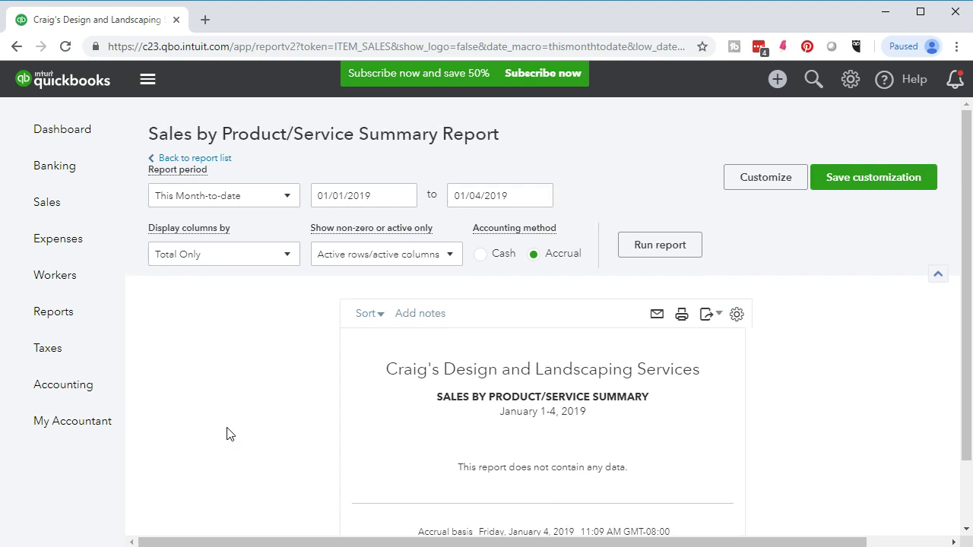
{"action": "left_click", "coordinate": [214, 365]}
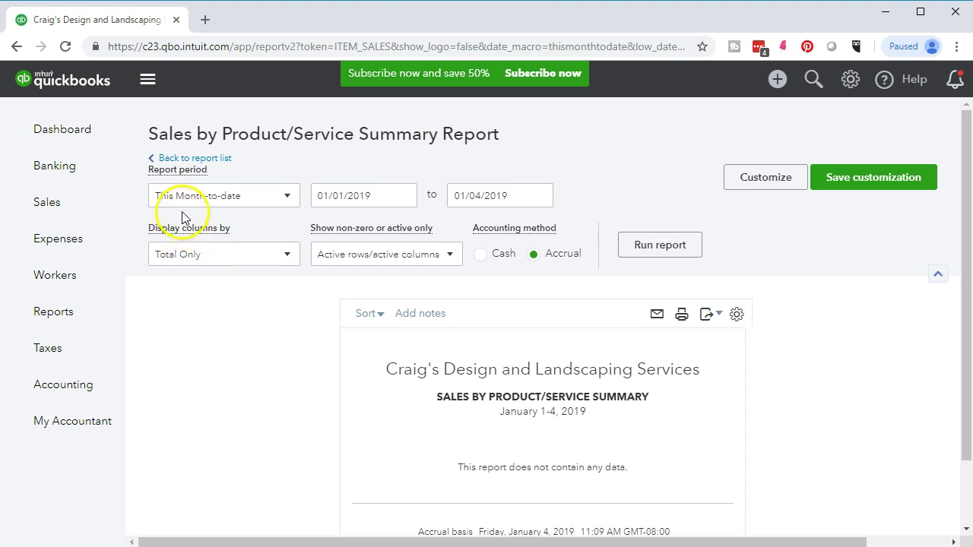
{"action": "left_click", "coordinate": [338, 196]}
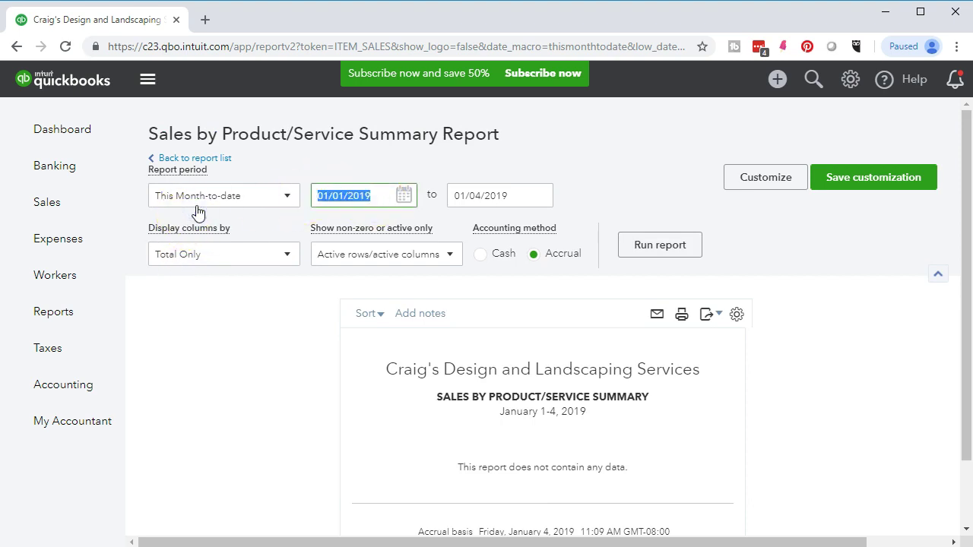
{"action": "type", "text": "01/01/18"}
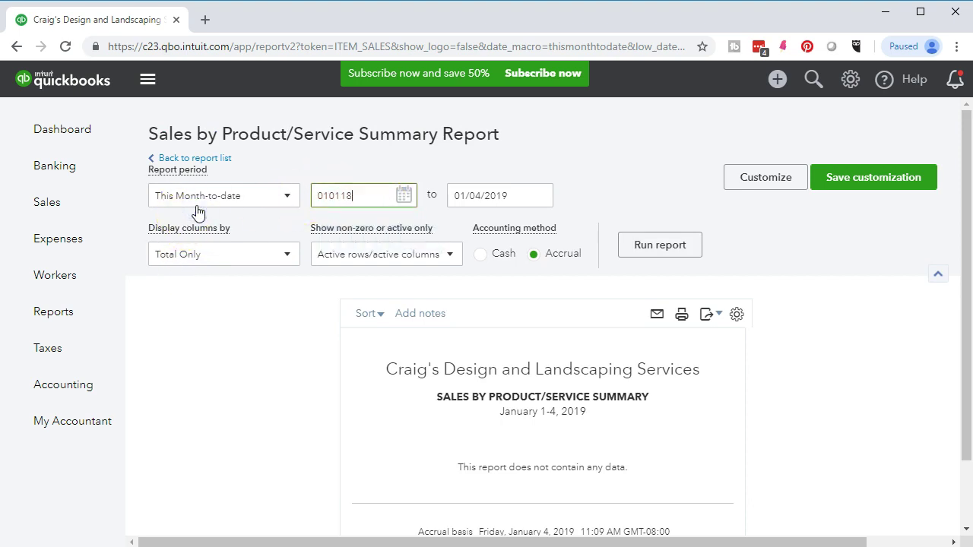
{"action": "key", "text": "Tab"}
{"action": "type", "text": "12/31/18"}
{"action": "key", "text": "Tab"}
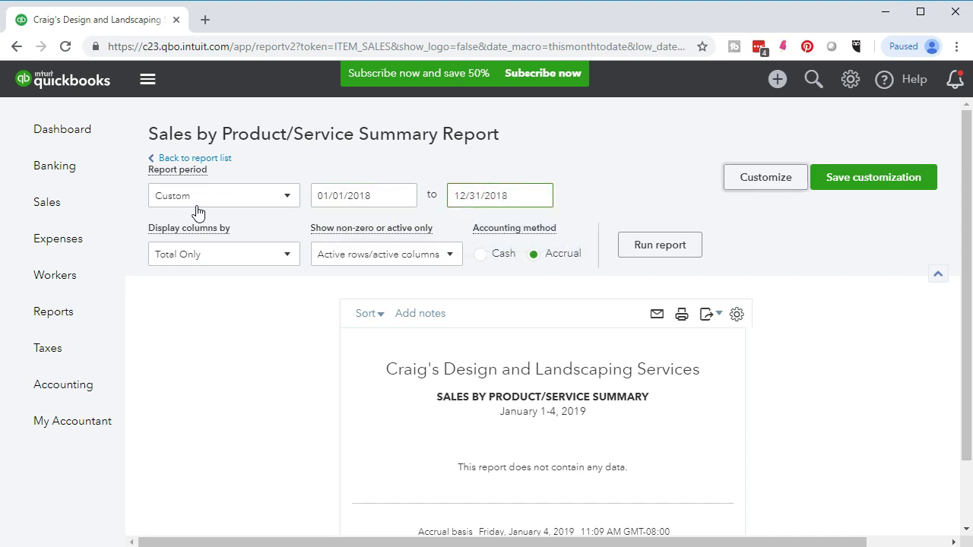
{"action": "left_click", "coordinate": [349, 211]}
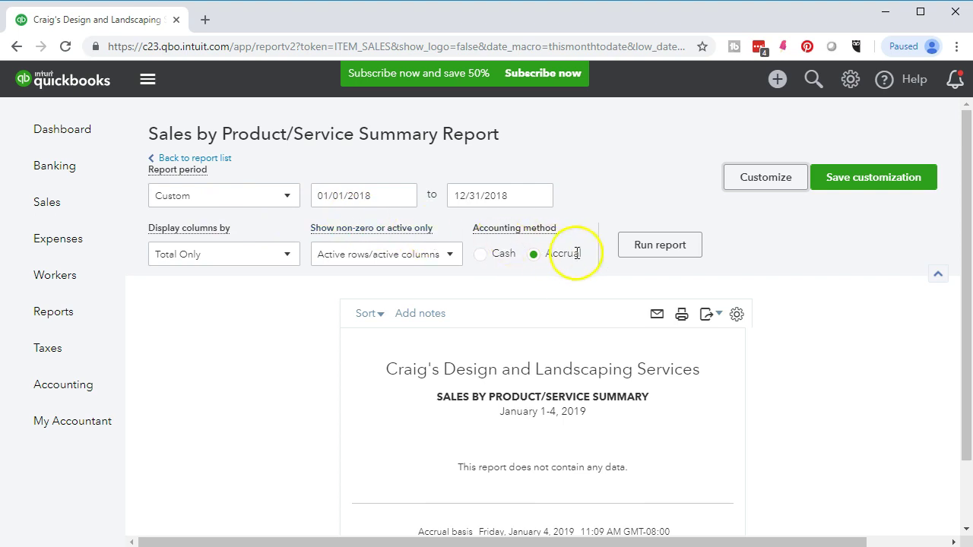
{"action": "left_click", "coordinate": [627, 251]}
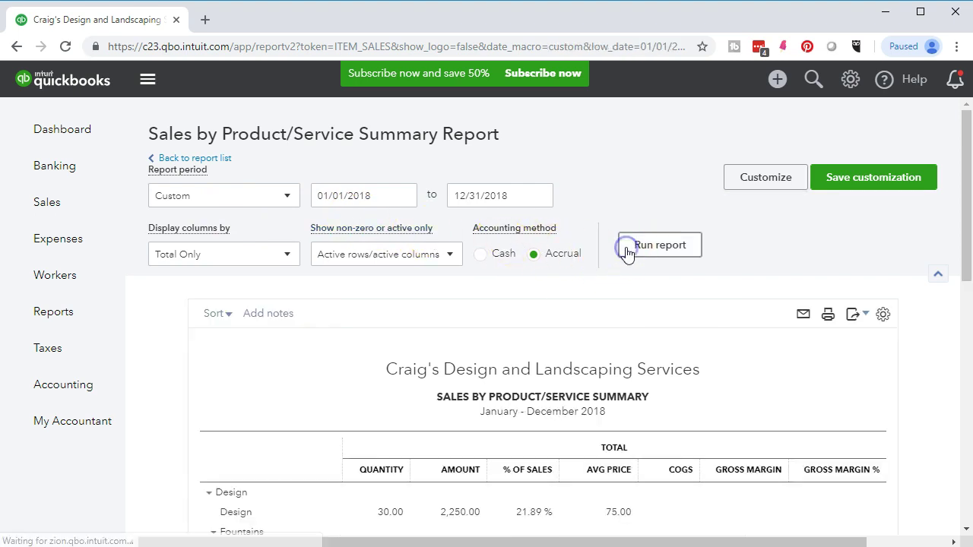
- Examine the Design section of the report, including the Fountains items and their quantity, amount, average price and COGS columns
{"action": "scroll", "coordinate": [628, 246], "scroll_direction": "down", "scroll_amount": 3}
{"action": "scroll", "coordinate": [380, 336], "scroll_direction": "up", "scroll_amount": 1}
{"action": "scroll", "coordinate": [387, 323], "scroll_direction": "down", "scroll_amount": 1}
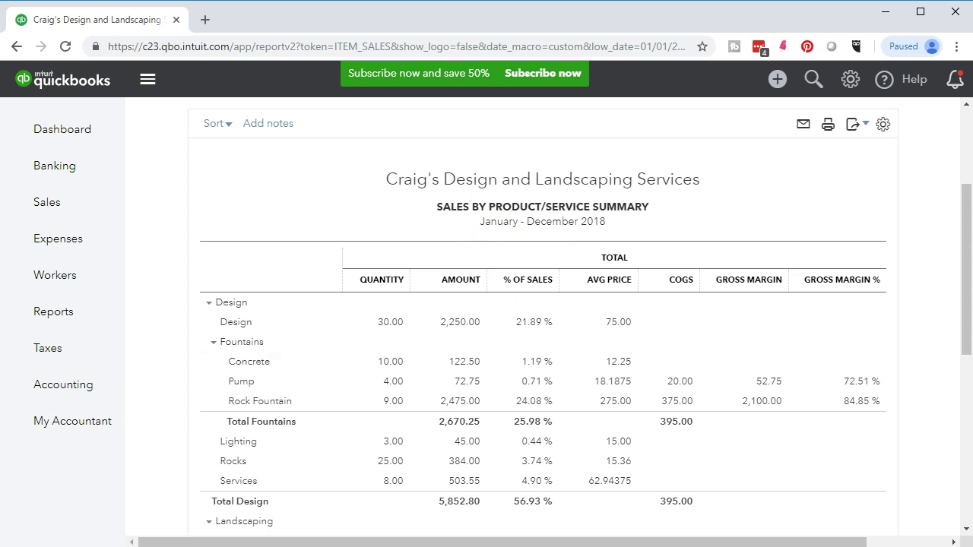
{"action": "left_click", "coordinate": [167, 415]}
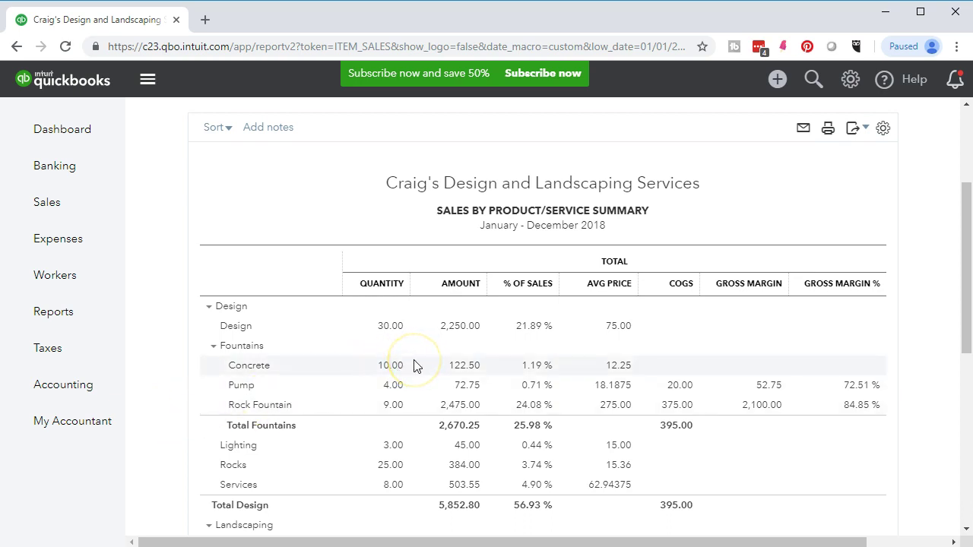
{"action": "left_click", "coordinate": [209, 307]}
{"action": "left_click", "coordinate": [209, 307]}
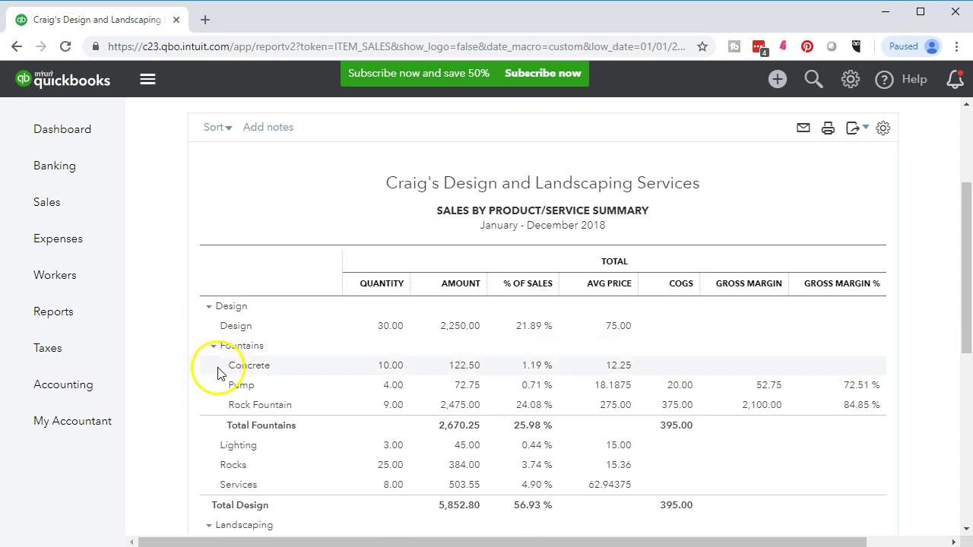
{"action": "left_click", "coordinate": [215, 408]}
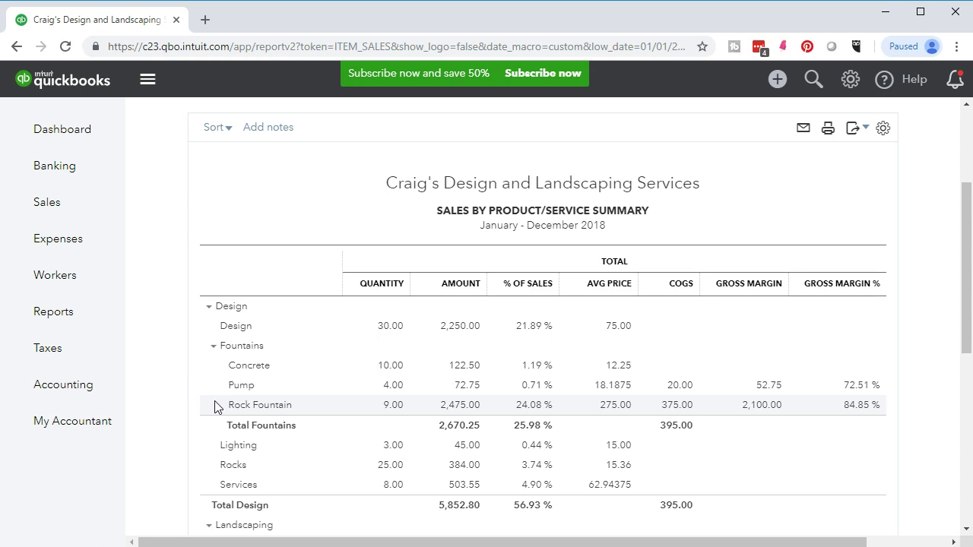
- Examine the Landscaping, Sprinklers, Pest Control and Not Specified rows down to the report's grand total
{"action": "scroll", "coordinate": [216, 408], "scroll_direction": "down", "scroll_amount": 1}
{"action": "scroll", "coordinate": [180, 424], "scroll_direction": "down", "scroll_amount": 2}
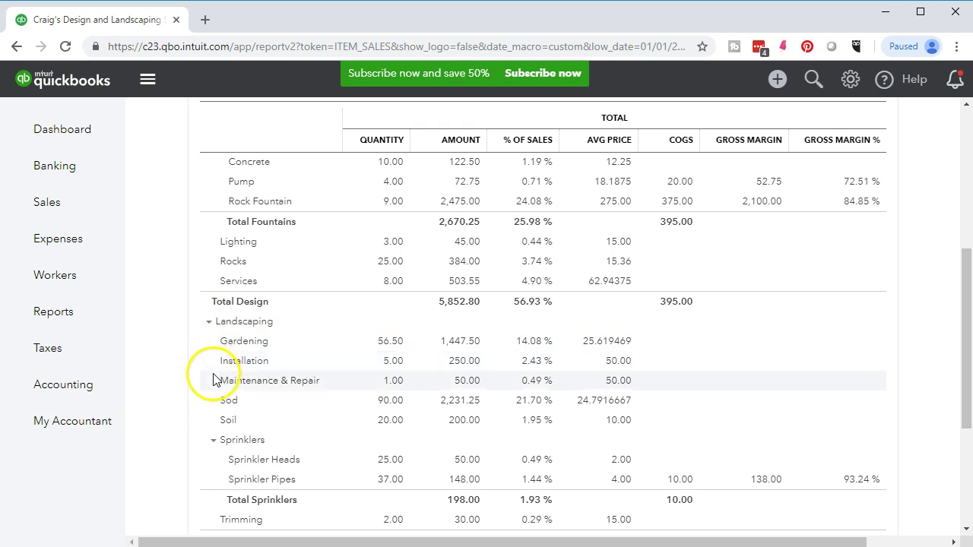
{"action": "scroll", "coordinate": [197, 421], "scroll_direction": "down", "scroll_amount": 1}
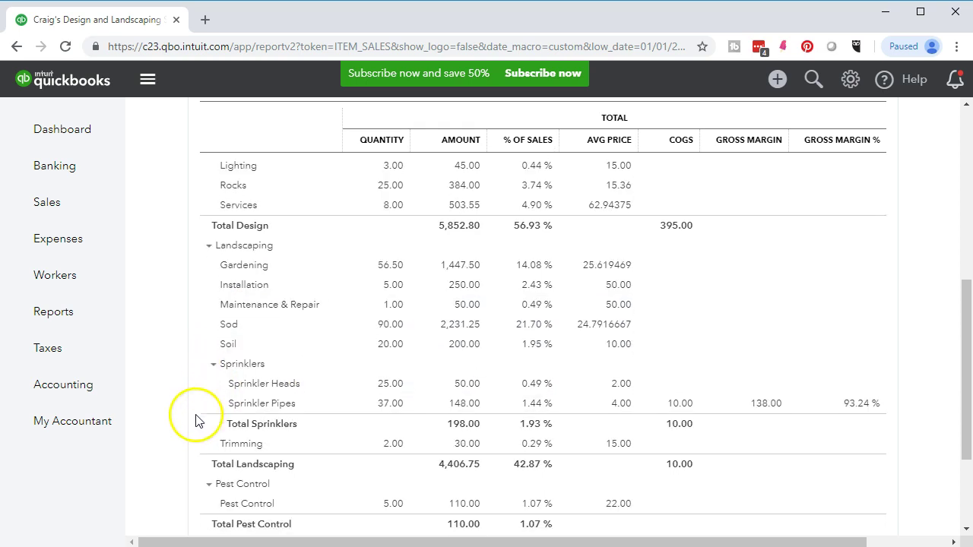
{"action": "scroll", "coordinate": [199, 380], "scroll_direction": "down", "scroll_amount": 1}
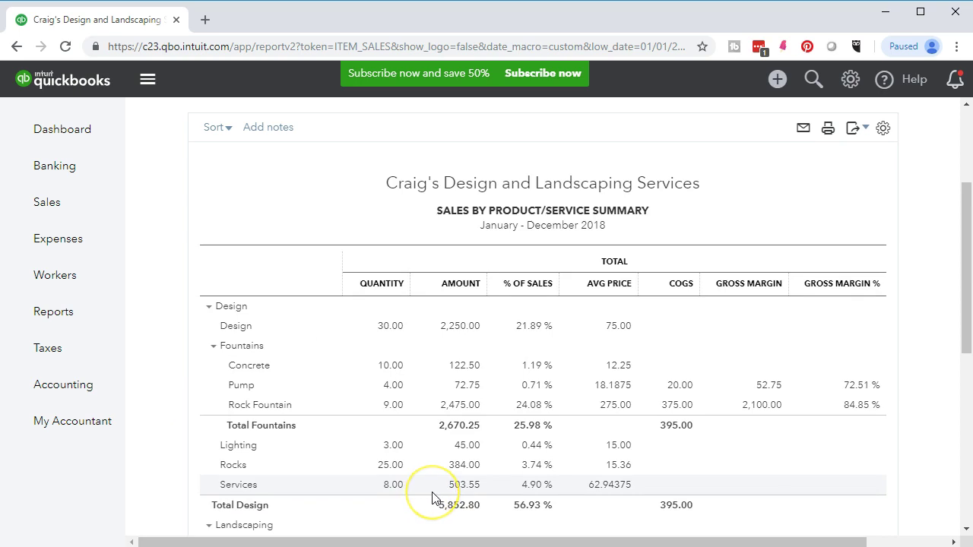
{"action": "scroll", "coordinate": [432, 498], "scroll_direction": "down", "scroll_amount": 1}
{"action": "scroll", "coordinate": [432, 498], "scroll_direction": "down", "scroll_amount": 5}
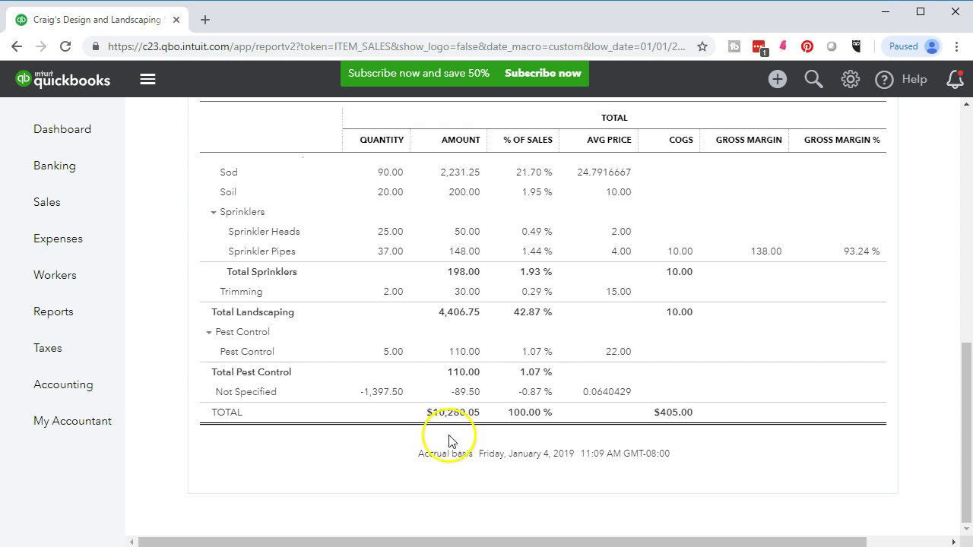
- Examine the amount, COGS, gross margin and gross margin % of the Rock Fountain item
{"action": "scroll", "coordinate": [385, 443], "scroll_direction": "up", "scroll_amount": 5}
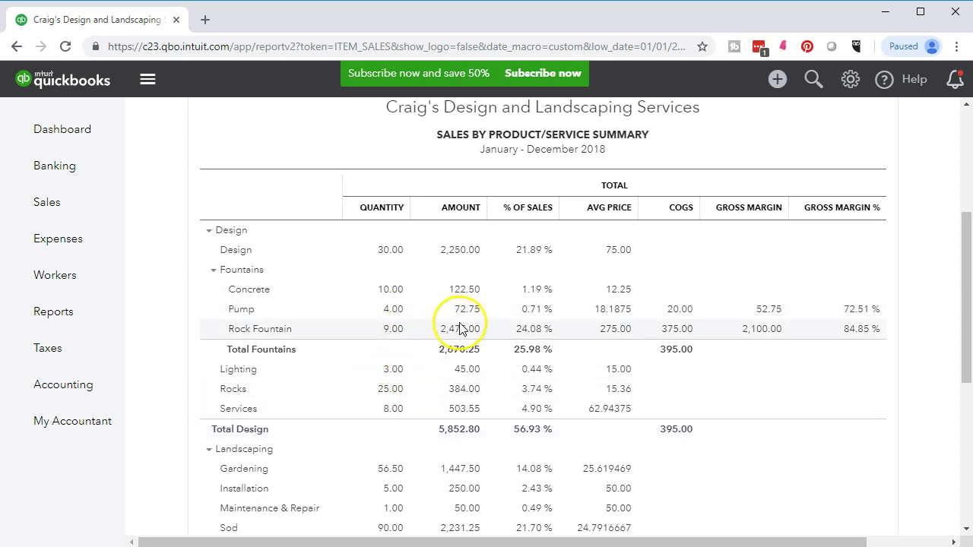
{"action": "left_click_drag", "start_coordinate": [460, 328], "coordinate": [677, 323]}
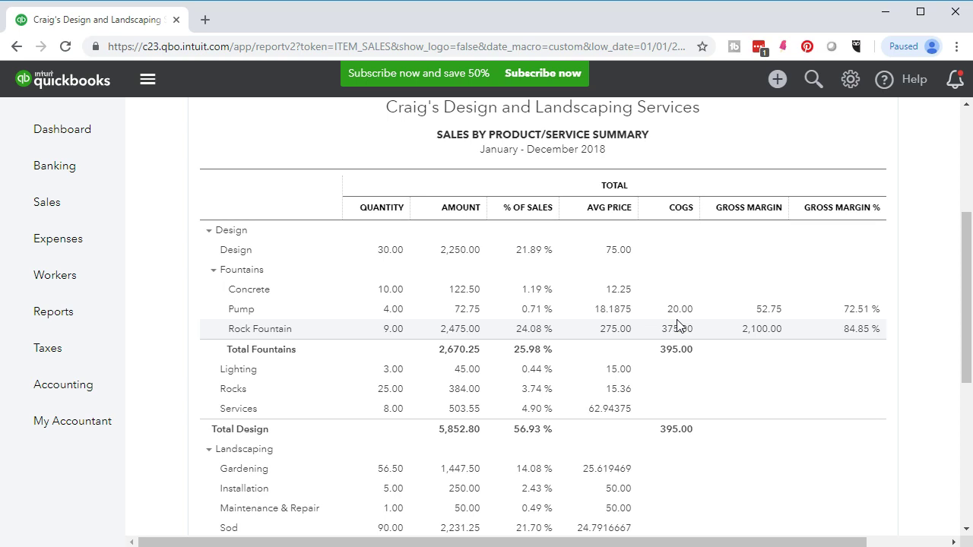
{"action": "left_click_drag", "start_coordinate": [677, 326], "coordinate": [777, 327]}
{"action": "left_click_drag", "start_coordinate": [777, 327], "coordinate": [844, 327]}
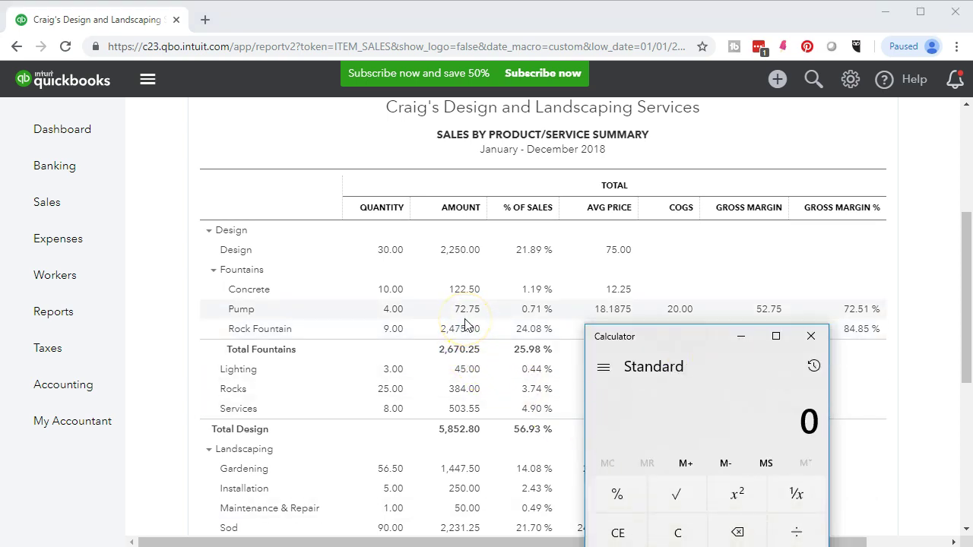
- Check the Pump's gross margin percentage in Calculator by subtracting 20 from 72.75 and dividing the result by 72.75
{"action": "type", "text": "72.75"}
{"action": "key", "text": "minus"}
{"action": "type", "text": "20"}
{"action": "key", "text": "Return"}
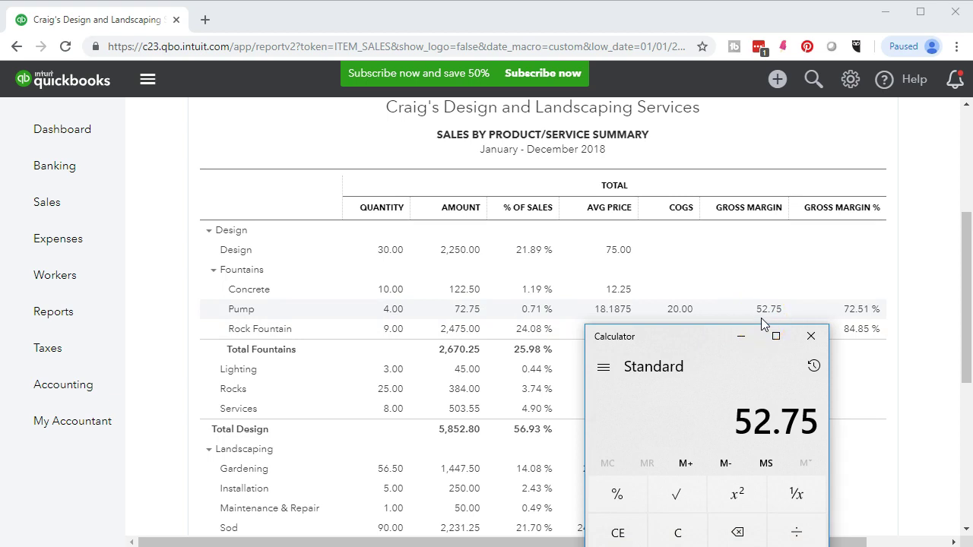
{"action": "key", "text": "slash"}
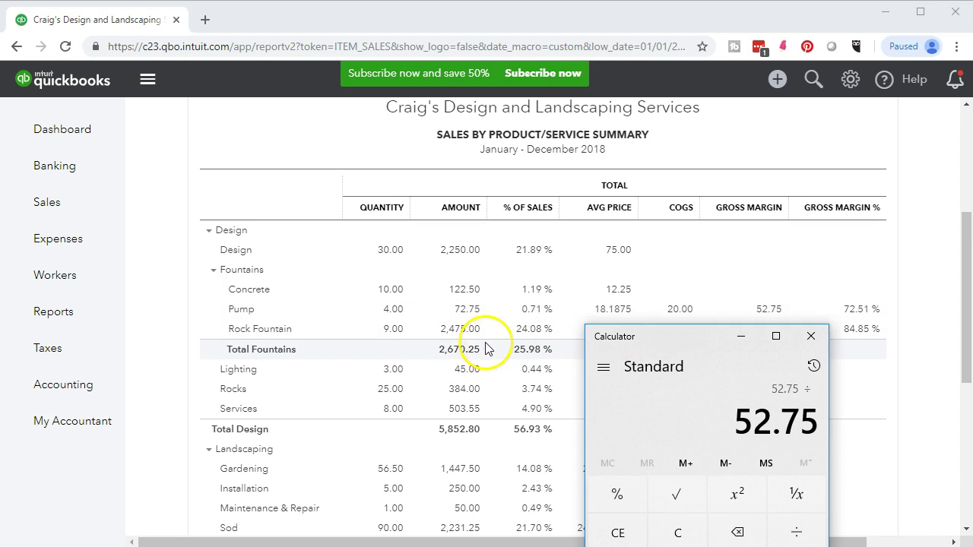
{"action": "type", "text": "72.75"}
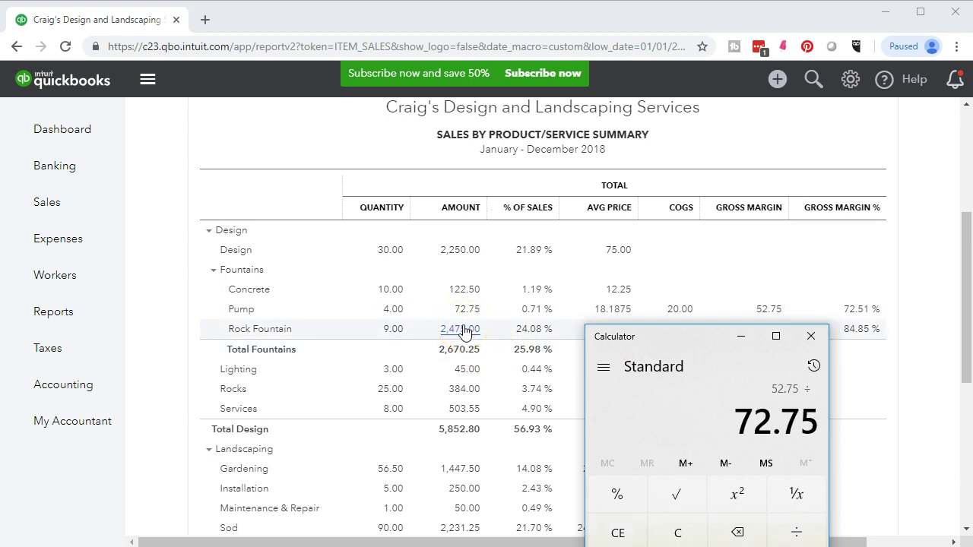
{"action": "key", "text": "Return"}
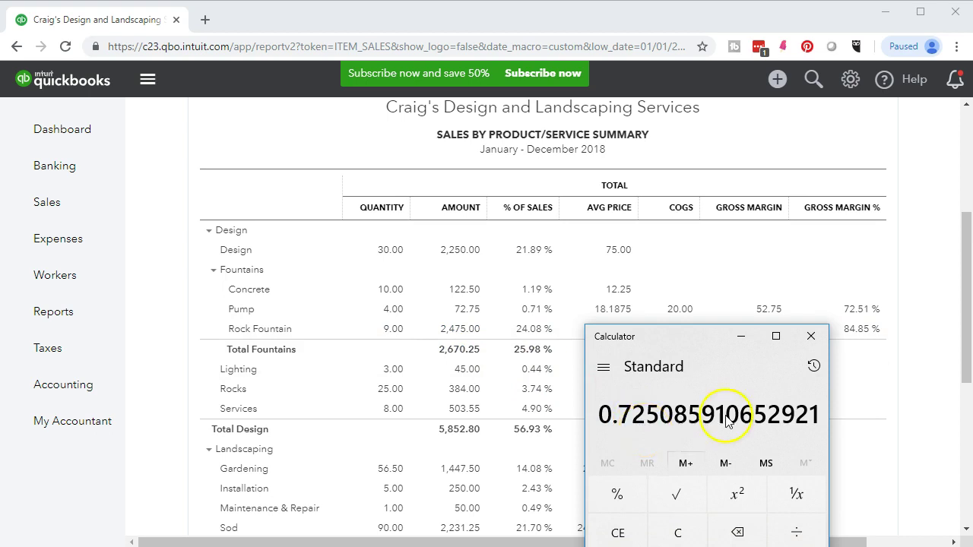
{"action": "left_click", "coordinate": [811, 336]}
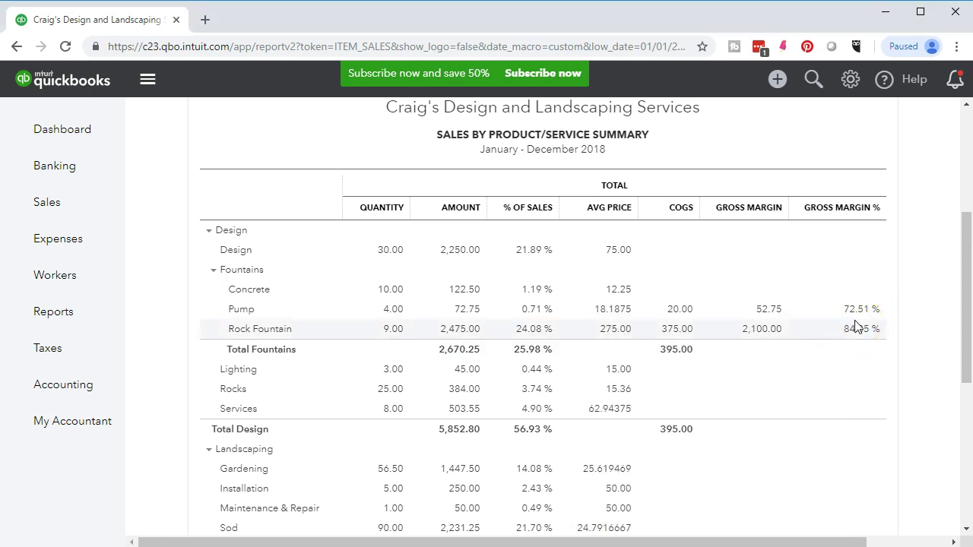
- Sort the report by total in ascending order and look through the reordered rows
{"action": "left_click", "coordinate": [777, 262]}
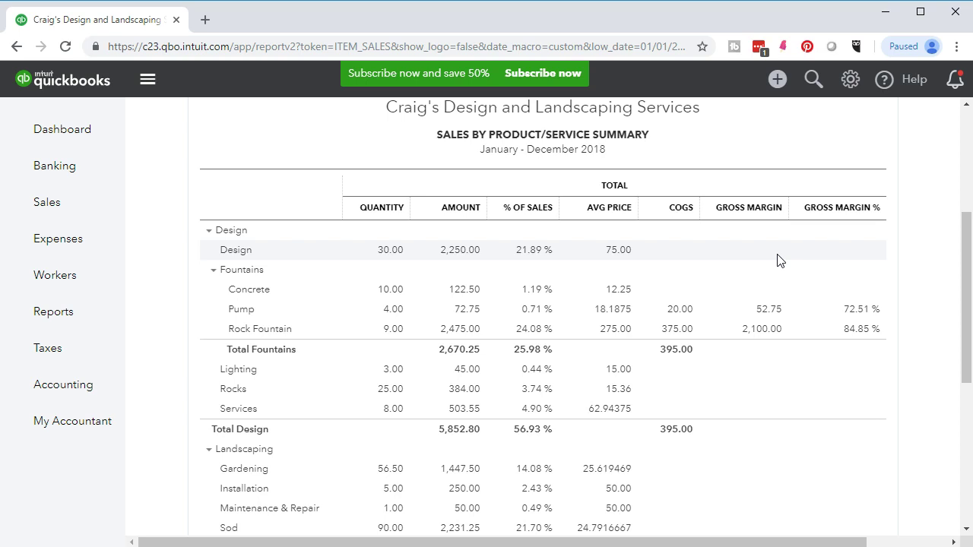
{"action": "left_click", "coordinate": [741, 263]}
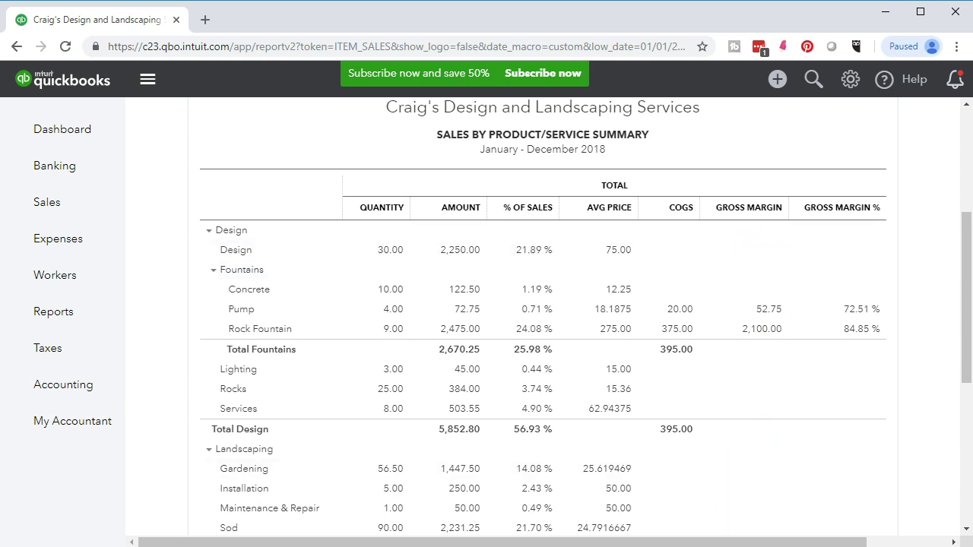
{"action": "scroll", "coordinate": [229, 464], "scroll_direction": "up", "scroll_amount": 3}
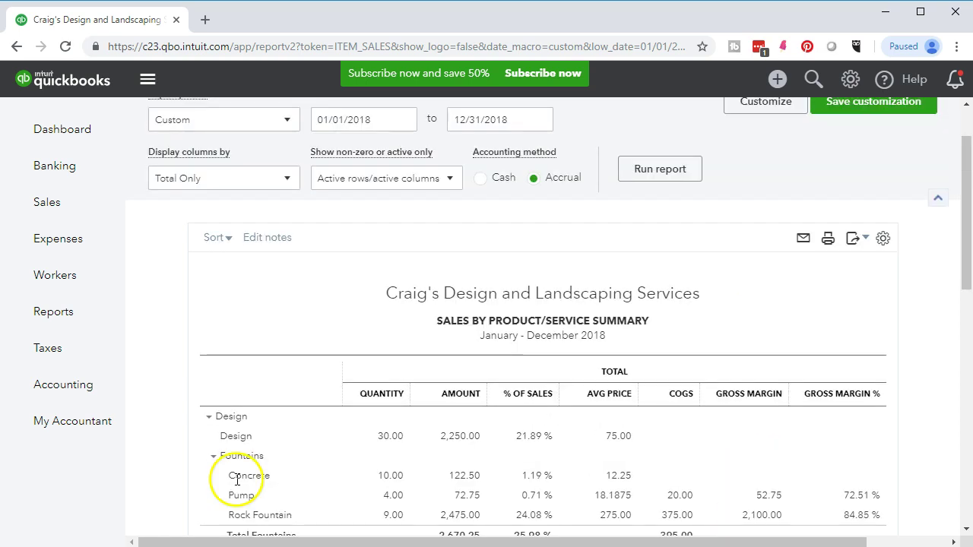
{"action": "left_click", "coordinate": [230, 239]}
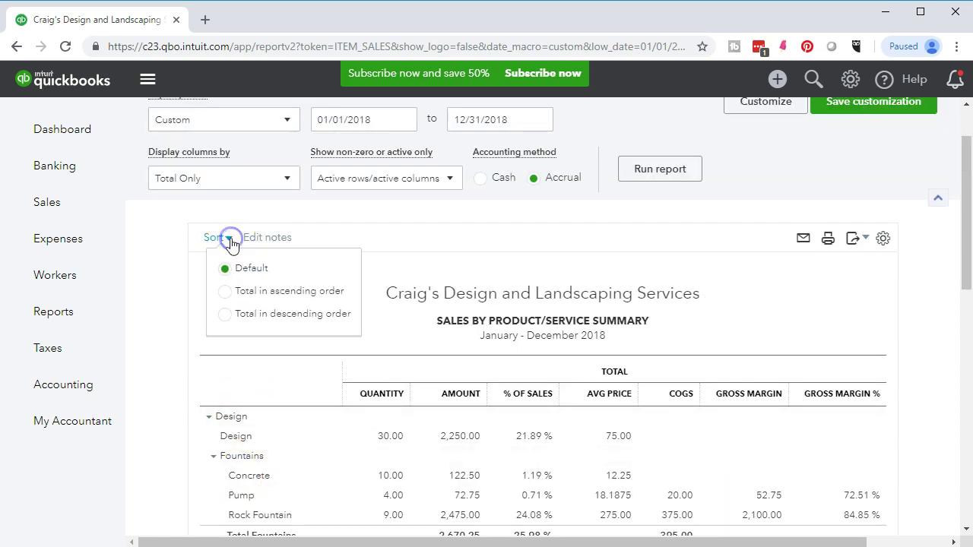
{"action": "left_click", "coordinate": [223, 294]}
{"action": "scroll", "coordinate": [224, 297], "scroll_direction": "down", "scroll_amount": 2}
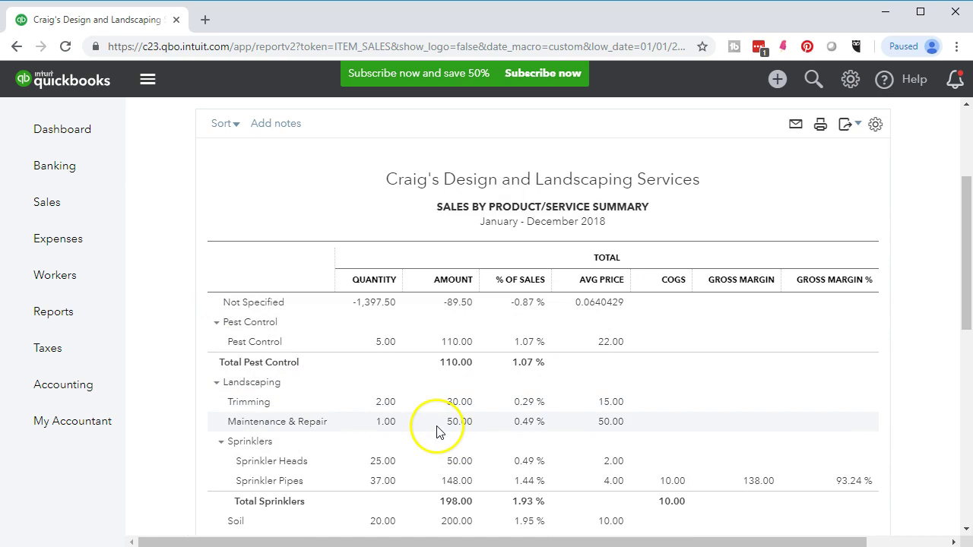
{"action": "scroll", "coordinate": [437, 441], "scroll_direction": "down", "scroll_amount": 5}
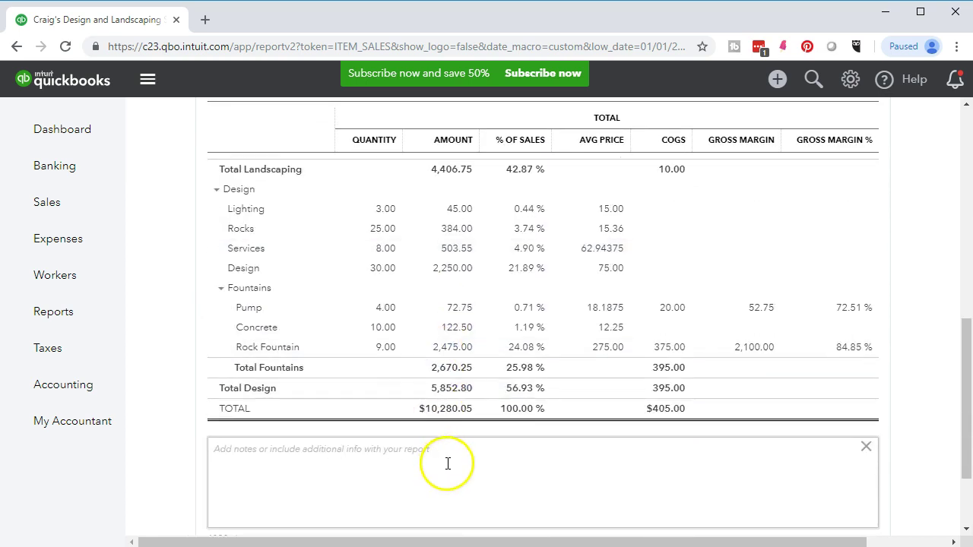
{"action": "scroll", "coordinate": [447, 463], "scroll_direction": "up", "scroll_amount": 2}
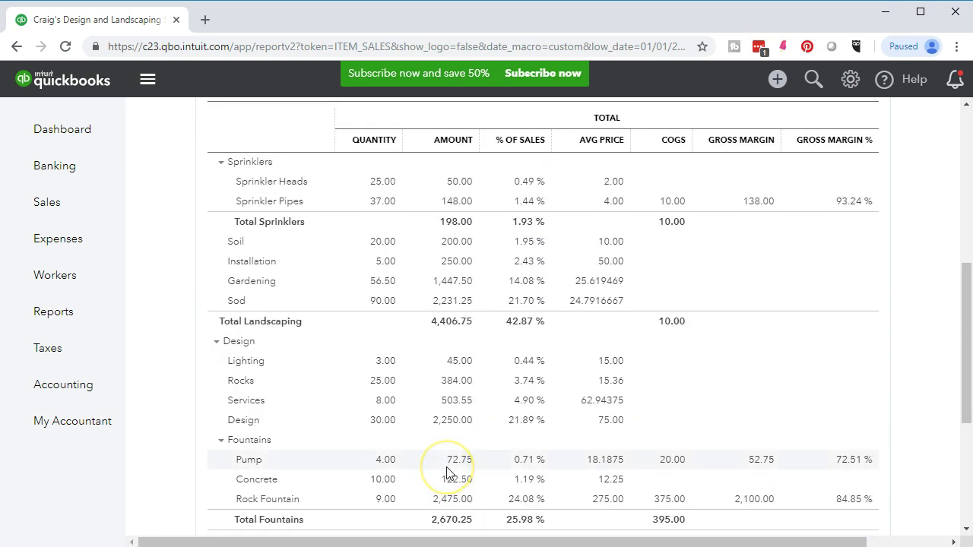
{"action": "scroll", "coordinate": [448, 475], "scroll_direction": "up", "scroll_amount": 1}
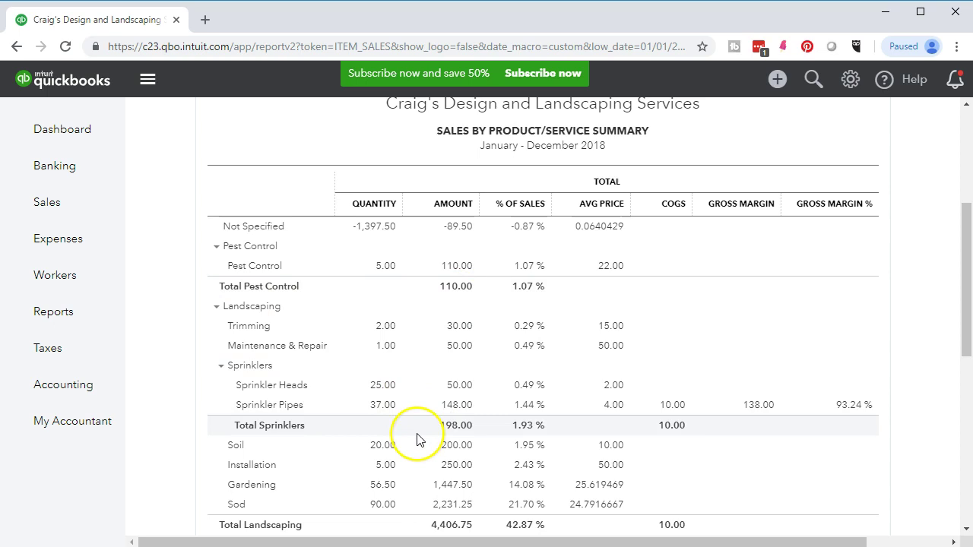
{"action": "scroll", "coordinate": [416, 440], "scroll_direction": "up", "scroll_amount": 3}
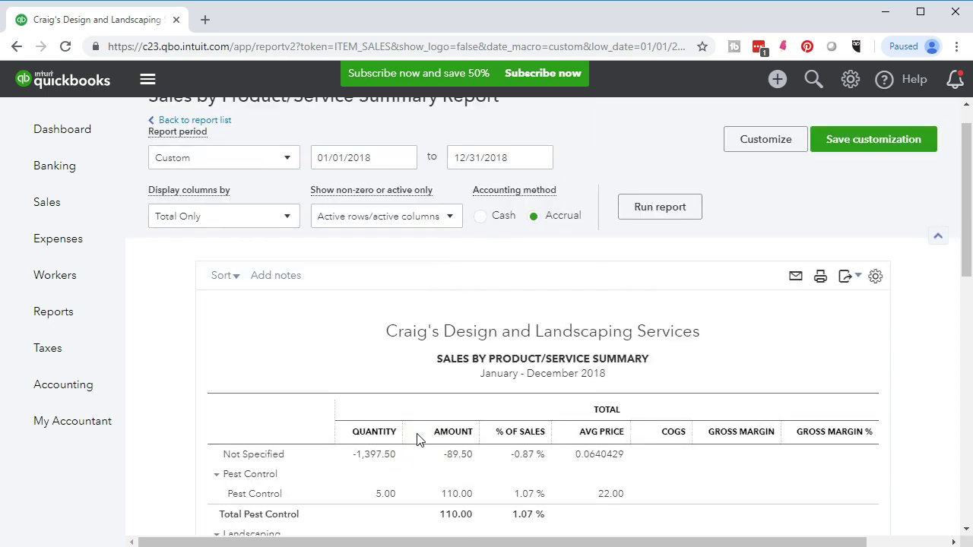
- Sort the report by total in descending order and review the rows down to the grand total and notes area
{"action": "left_click", "coordinate": [224, 277]}
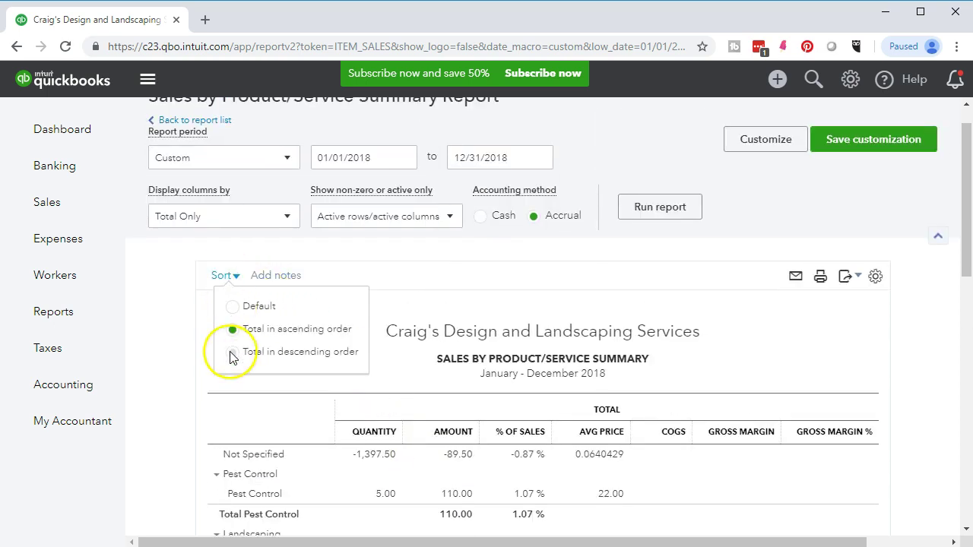
{"action": "left_click", "coordinate": [233, 354]}
{"action": "scroll", "coordinate": [332, 395], "scroll_direction": "down", "scroll_amount": 2}
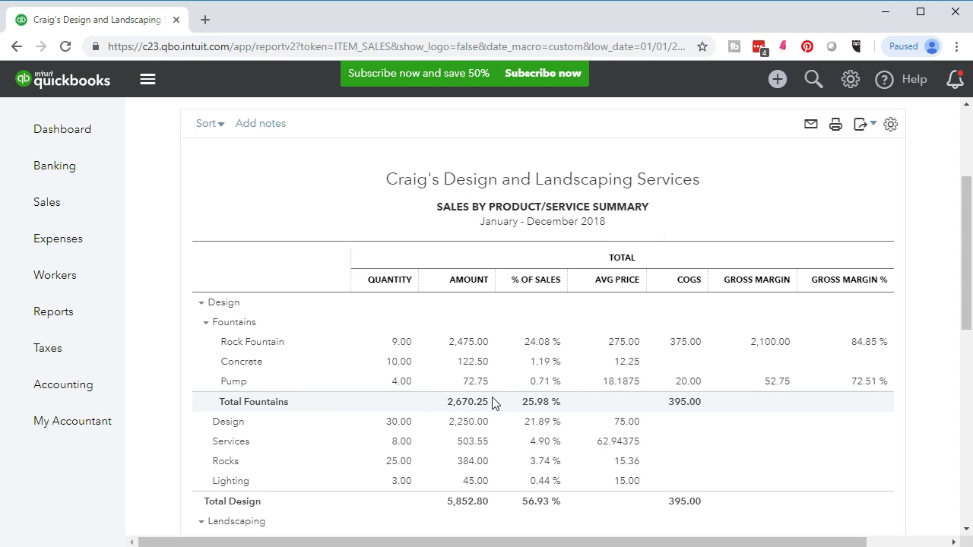
{"action": "scroll", "coordinate": [467, 403], "scroll_direction": "up", "scroll_amount": 3}
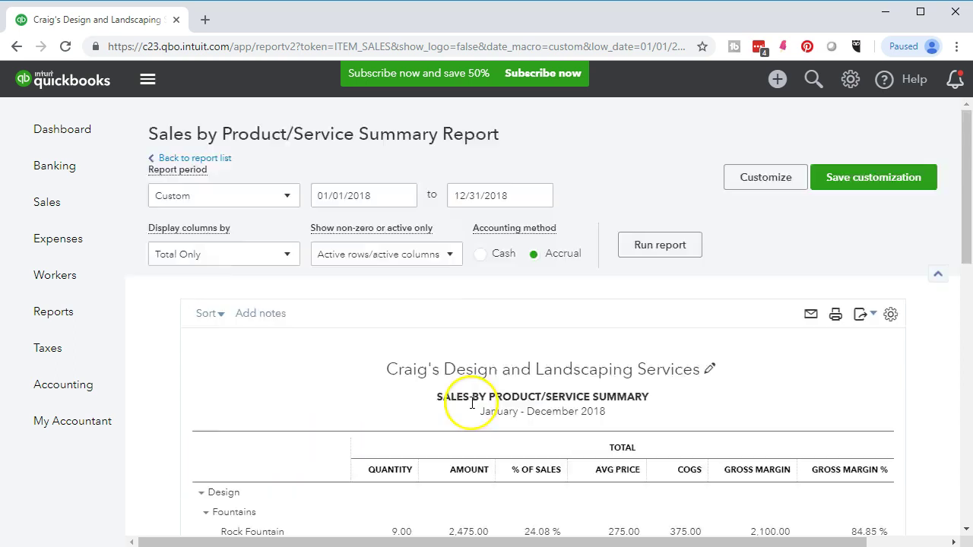
{"action": "scroll", "coordinate": [448, 476], "scroll_direction": "down", "scroll_amount": 10}
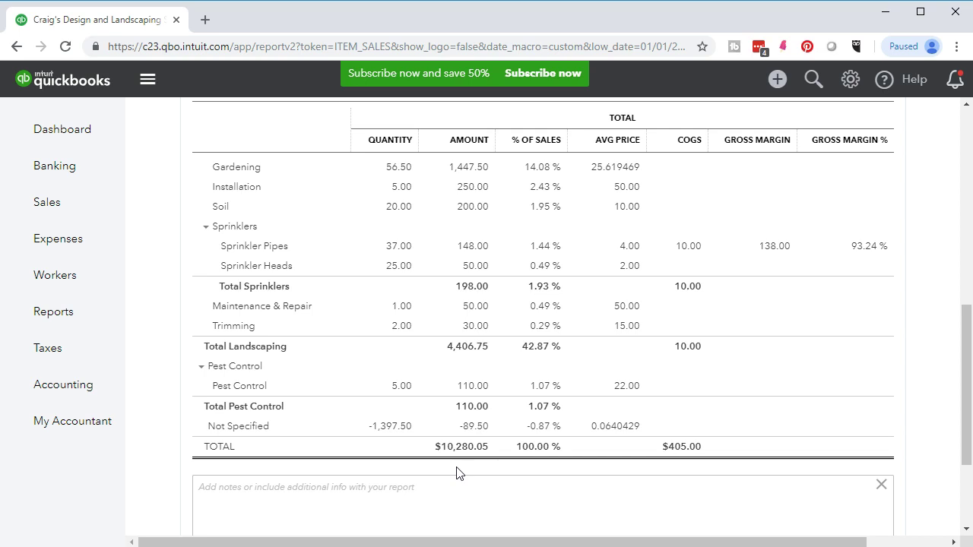
{"action": "scroll", "coordinate": [456, 473], "scroll_direction": "up", "scroll_amount": 6}
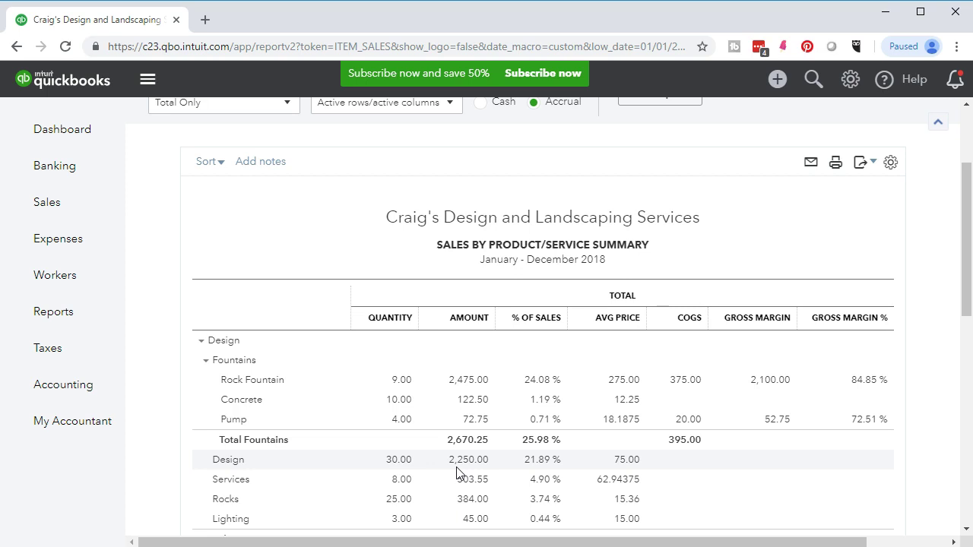
{"action": "scroll", "coordinate": [587, 467], "scroll_direction": "down", "scroll_amount": 7}
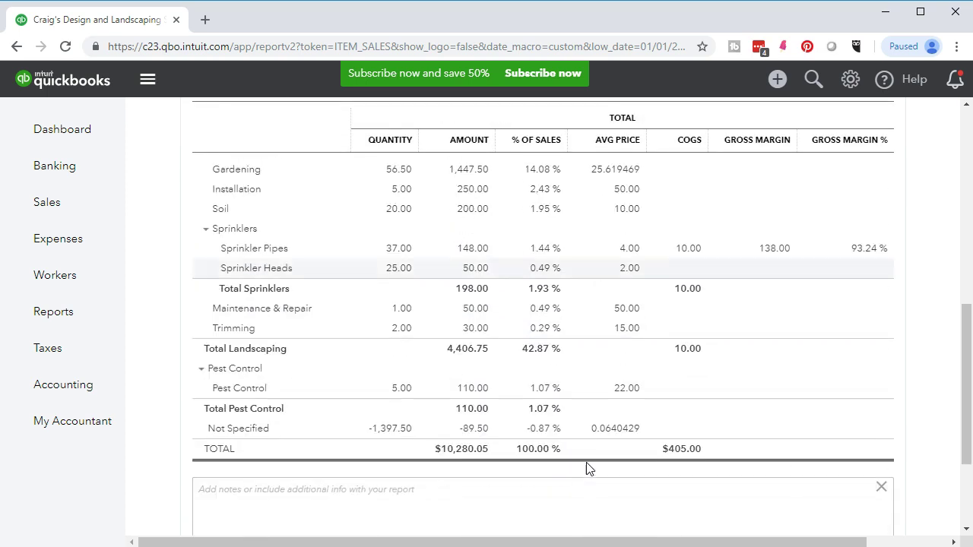
{"action": "scroll", "coordinate": [587, 464], "scroll_direction": "down", "scroll_amount": 4}
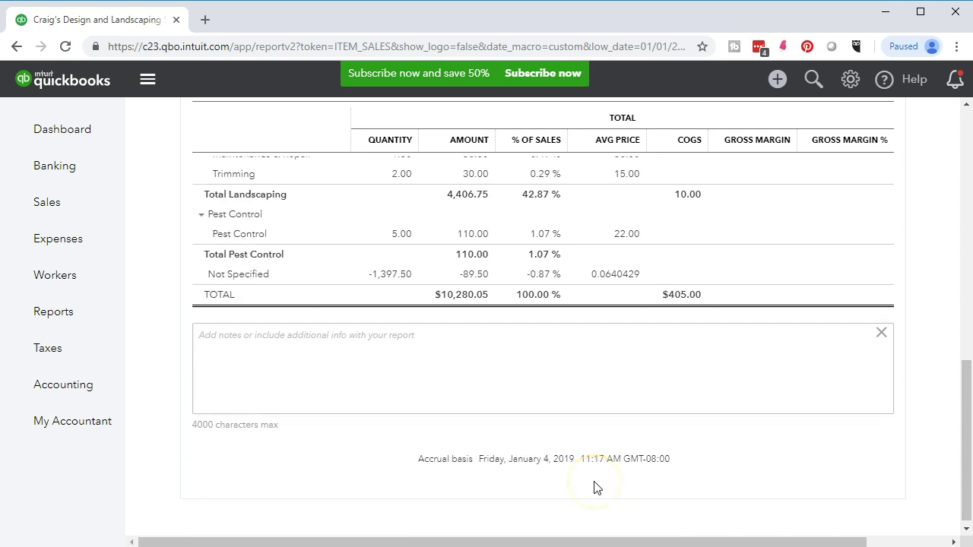
- Remove the date prepared, time prepared and report basis from the report's footer and rerun the report
{"action": "scroll", "coordinate": [595, 488], "scroll_direction": "up", "scroll_amount": 15}
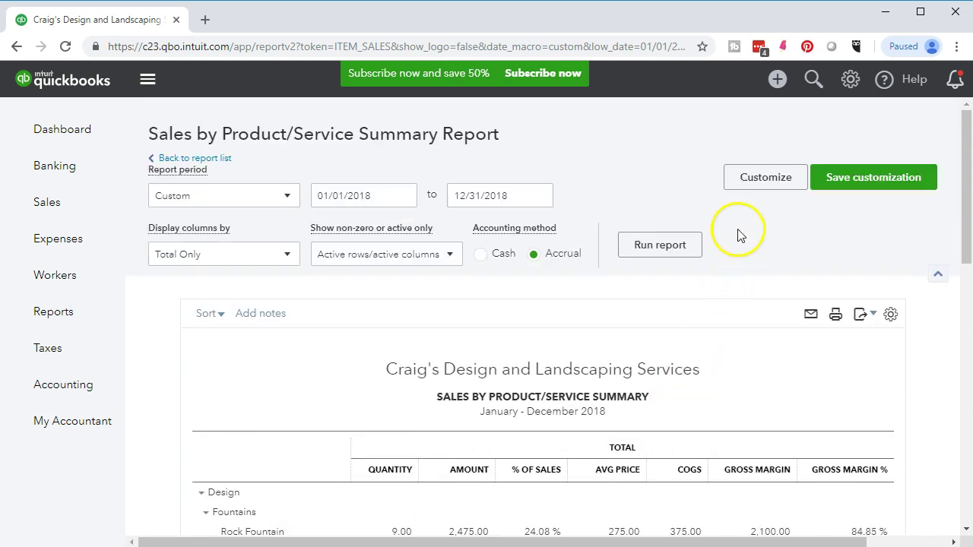
{"action": "left_click", "coordinate": [756, 182]}
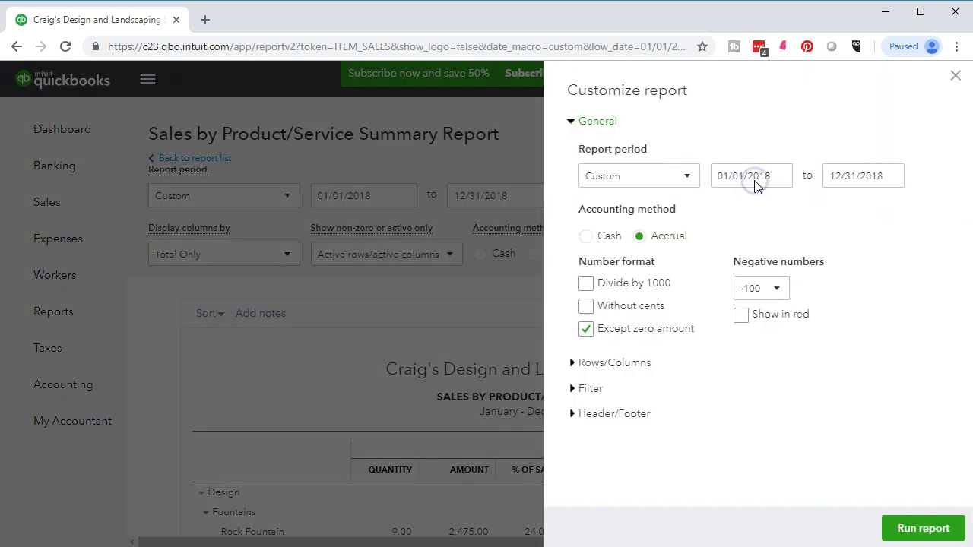
{"action": "left_click", "coordinate": [589, 416]}
{"action": "scroll", "coordinate": [578, 418], "scroll_direction": "down", "scroll_amount": 3}
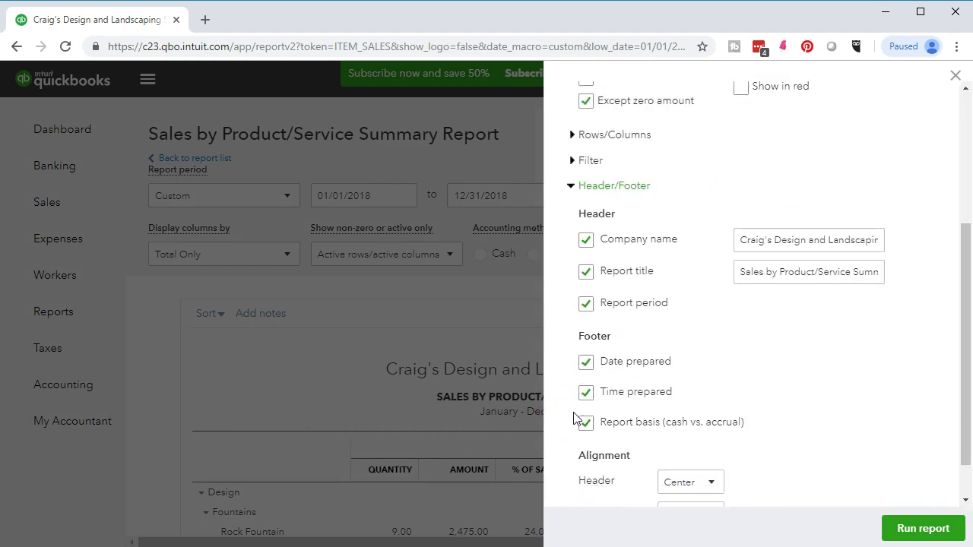
{"action": "left_click", "coordinate": [586, 363]}
{"action": "left_click", "coordinate": [587, 394]}
{"action": "left_click", "coordinate": [586, 424]}
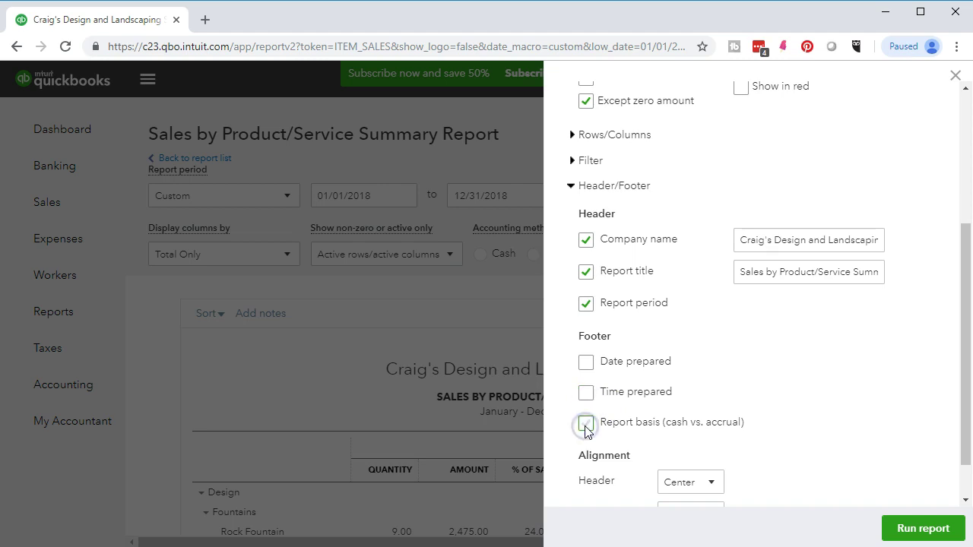
{"action": "left_click", "coordinate": [905, 532]}
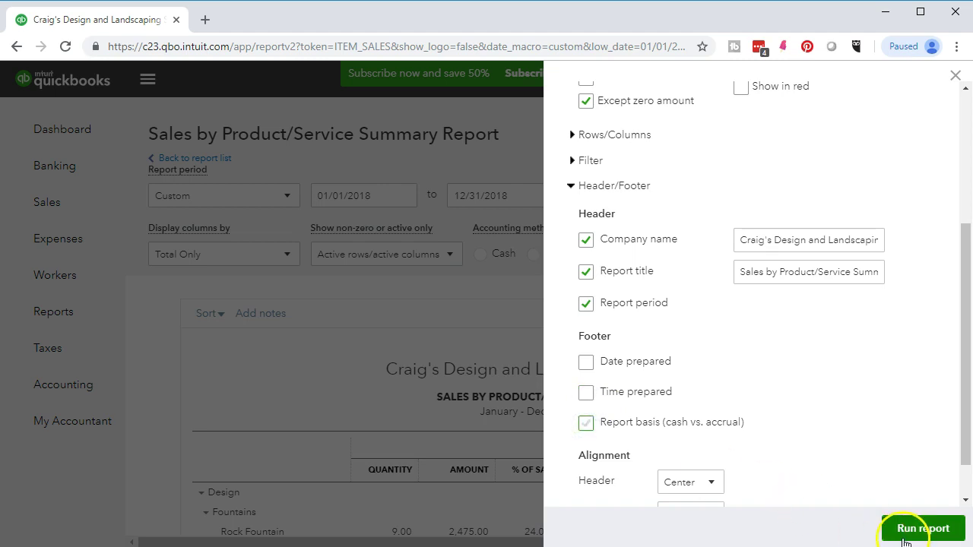
{"action": "scroll", "coordinate": [864, 514], "scroll_direction": "down", "scroll_amount": 3}
{"action": "scroll", "coordinate": [836, 494], "scroll_direction": "down", "scroll_amount": 6}
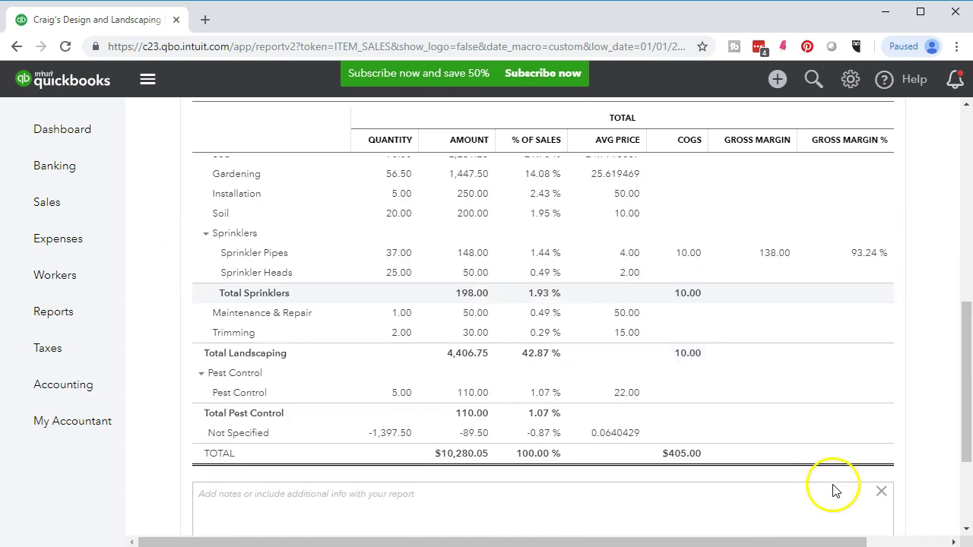
{"action": "scroll", "coordinate": [834, 490], "scroll_direction": "down", "scroll_amount": 3}
- Customize the report to show numbers without cents and negative numbers as (100) in red, and rerun it
{"action": "scroll", "coordinate": [831, 487], "scroll_direction": "up", "scroll_amount": 12}
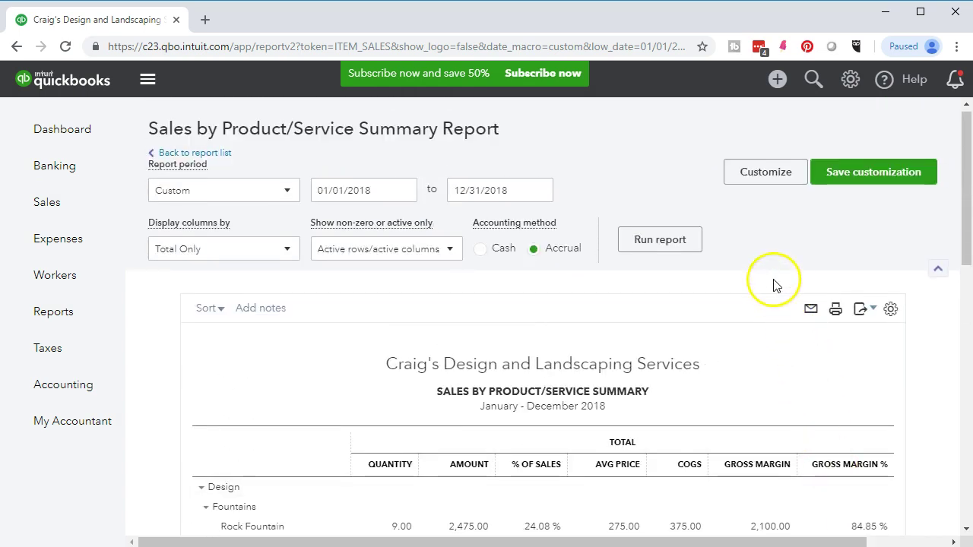
{"action": "left_click", "coordinate": [750, 181]}
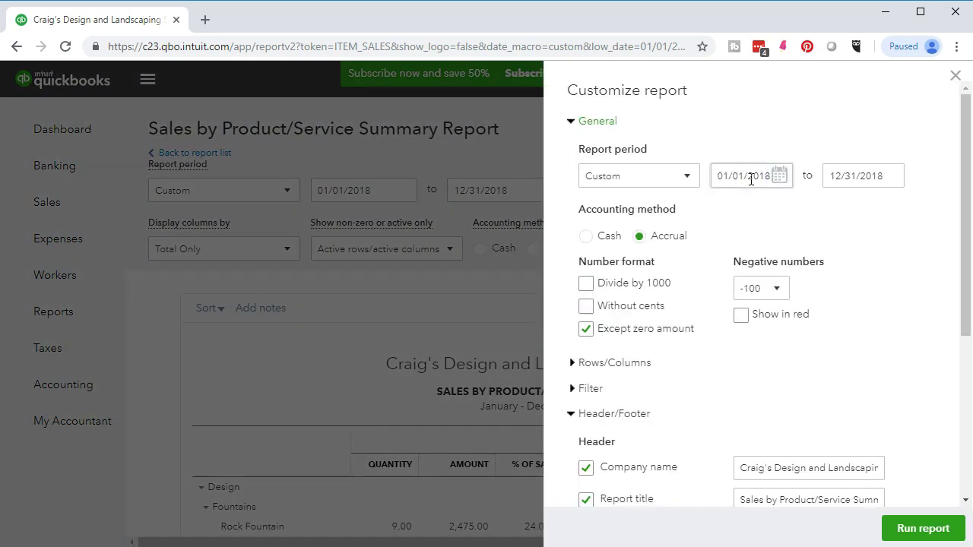
{"action": "left_click", "coordinate": [585, 306]}
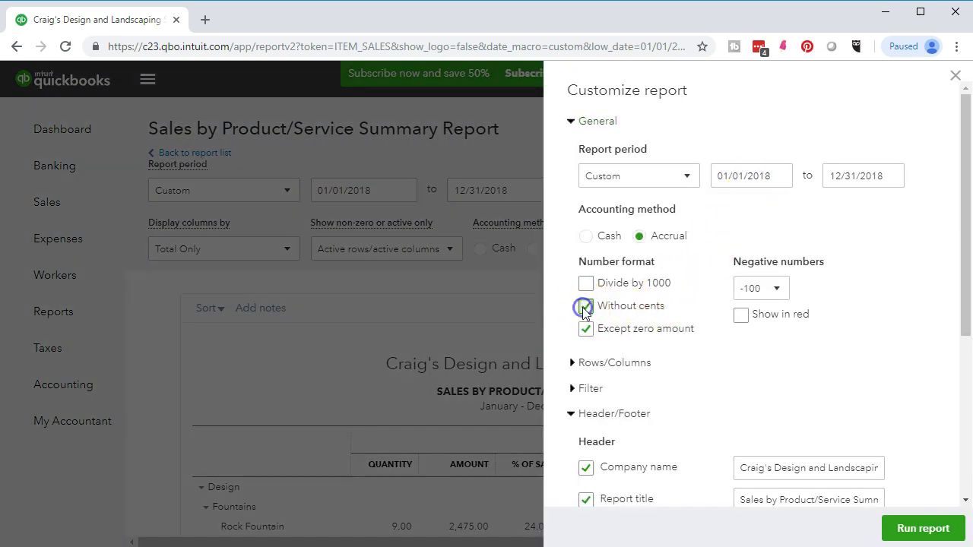
{"action": "left_click", "coordinate": [772, 290]}
{"action": "left_click", "coordinate": [768, 337]}
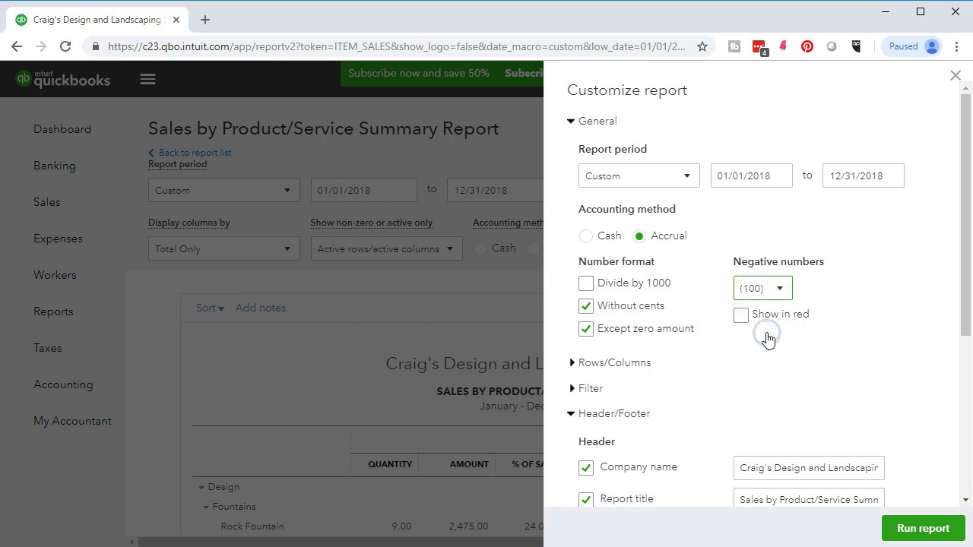
{"action": "left_click", "coordinate": [742, 315]}
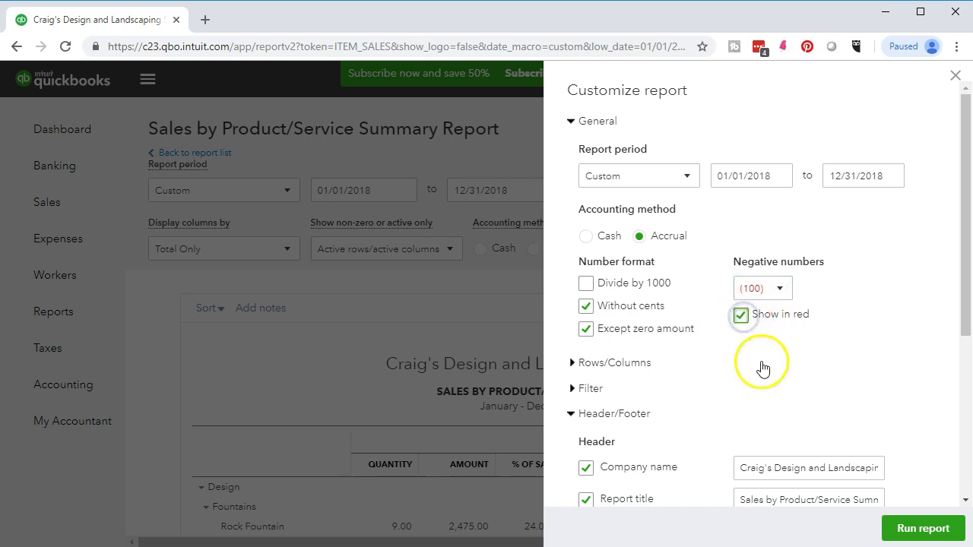
{"action": "left_click", "coordinate": [905, 530]}
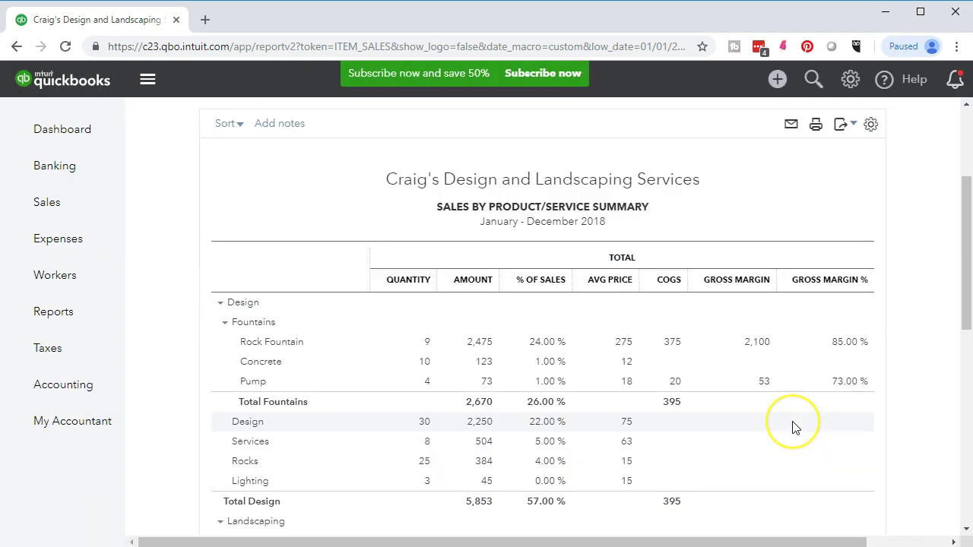
{"action": "scroll", "coordinate": [793, 426], "scroll_direction": "down", "scroll_amount": 5}
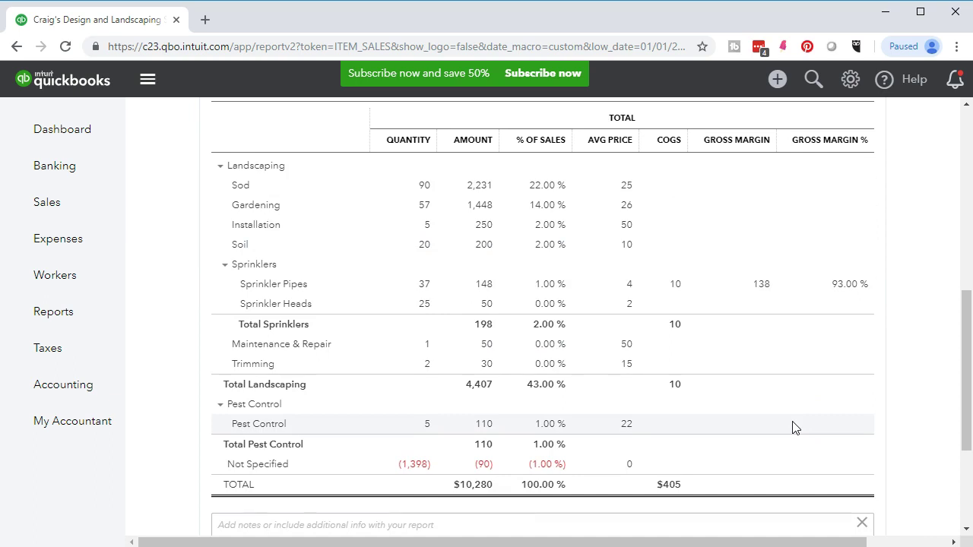
- Print all pages of the report in portrait orientation to the CutePDF Writer printer
{"action": "scroll", "coordinate": [793, 428], "scroll_direction": "up", "scroll_amount": 6}
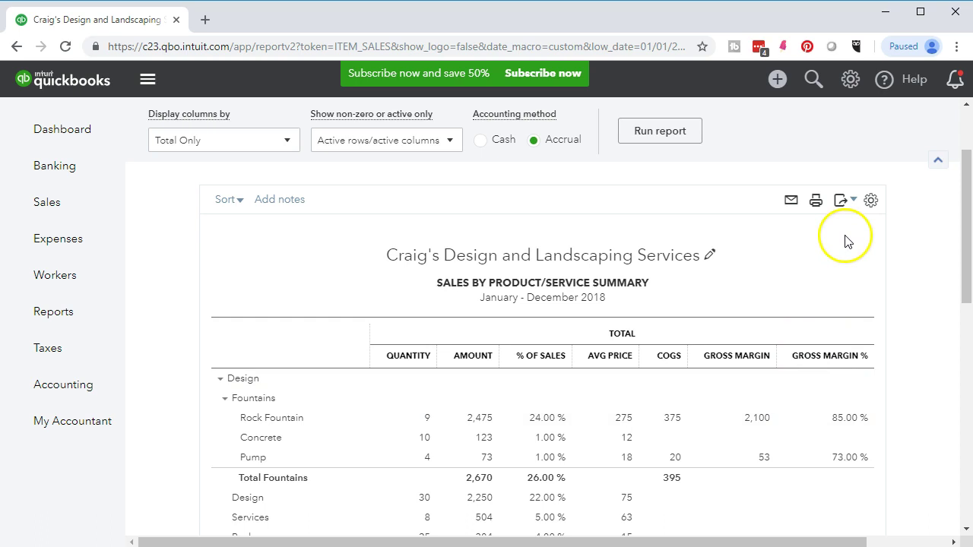
{"action": "left_click", "coordinate": [817, 200]}
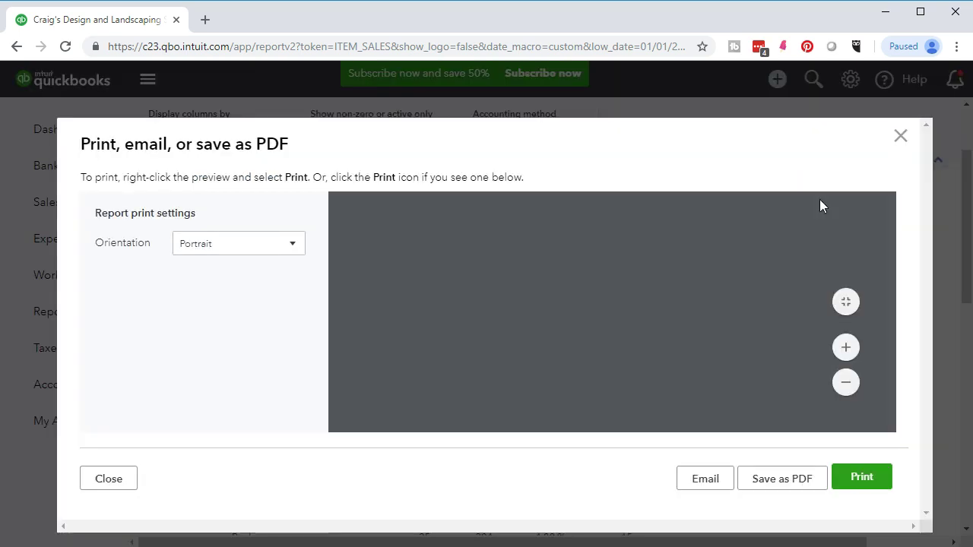
{"action": "left_click", "coordinate": [845, 210]}
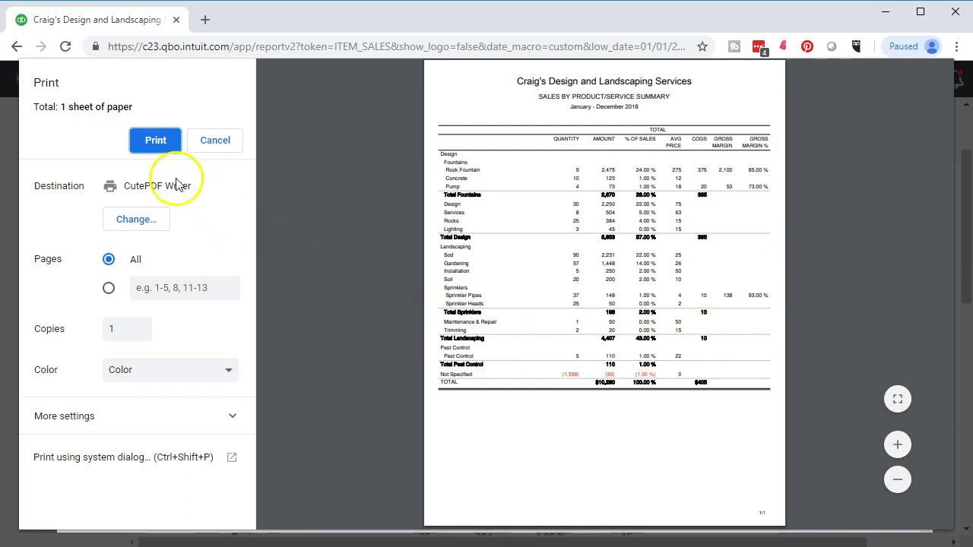
{"action": "left_click", "coordinate": [156, 147]}
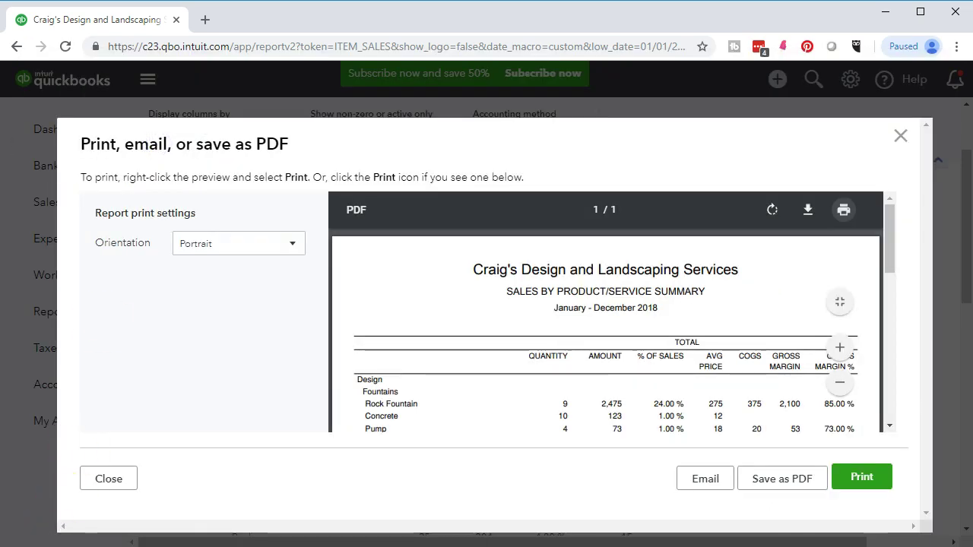
- Set the PDF's save location to the Section 4 folder inside the GGG folder on the Desktop
{"action": "left_click", "coordinate": [527, 156]}
{"action": "left_click", "coordinate": [424, 172]}
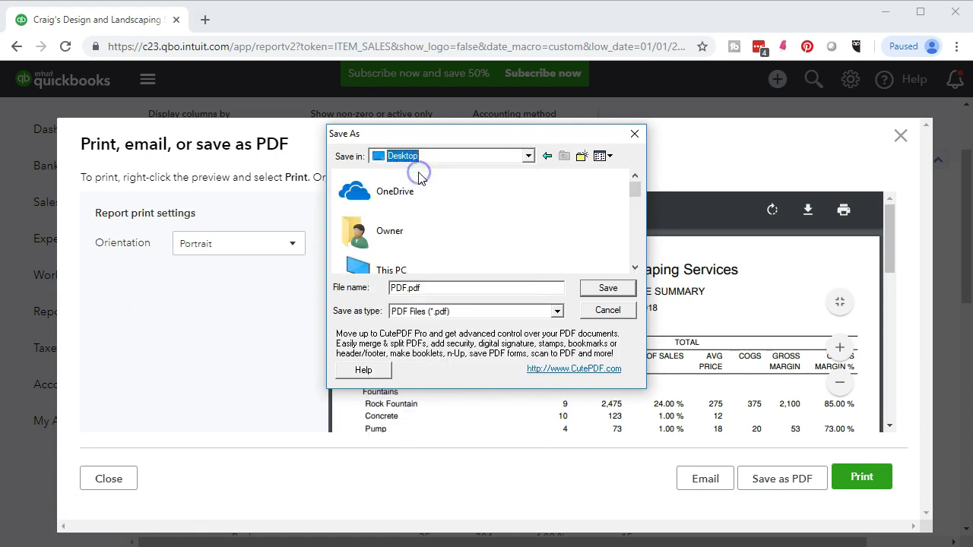
{"action": "left_click", "coordinate": [635, 268]}
{"action": "left_click", "coordinate": [635, 267]}
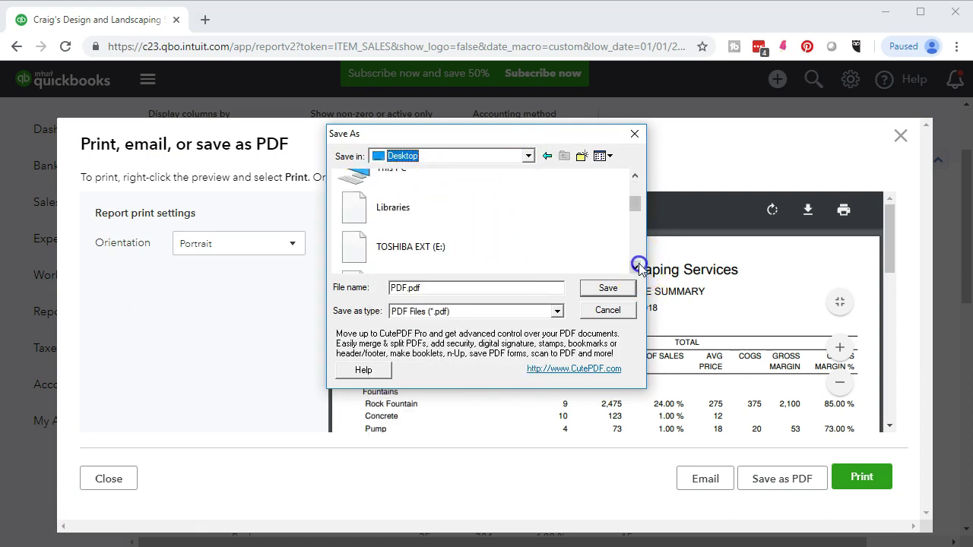
{"action": "left_click", "coordinate": [635, 267]}
{"action": "left_click", "coordinate": [635, 268]}
{"action": "left_click", "coordinate": [635, 268]}
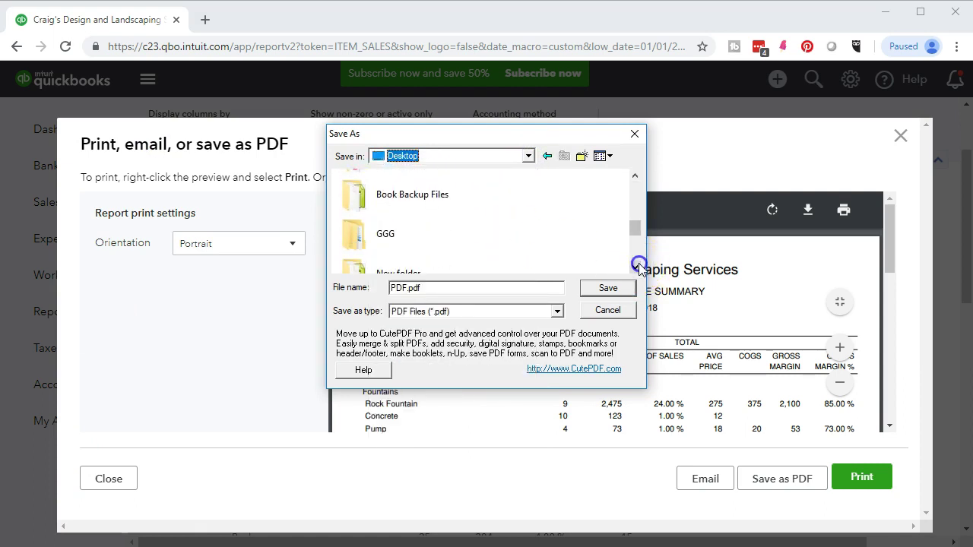
{"action": "double_click", "coordinate": [383, 244]}
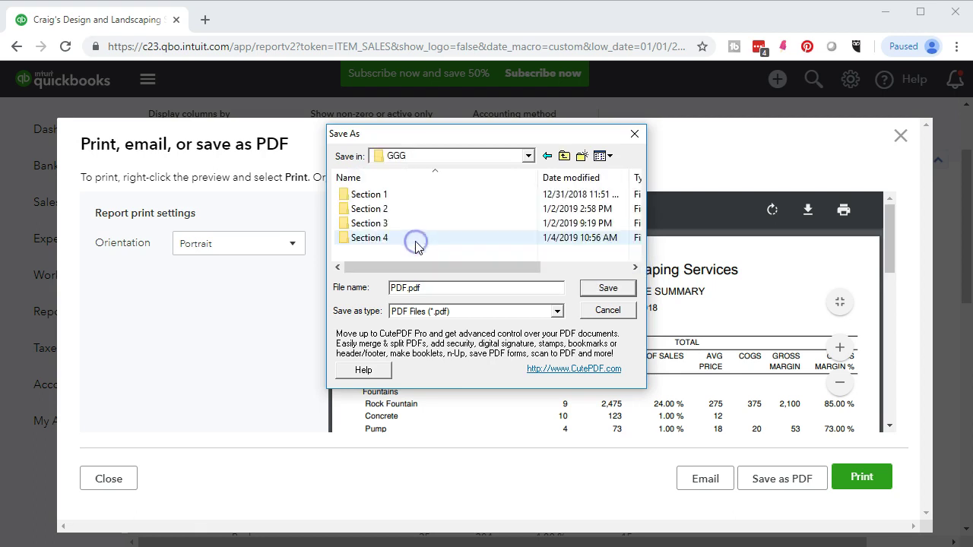
{"action": "double_click", "coordinate": [374, 241]}
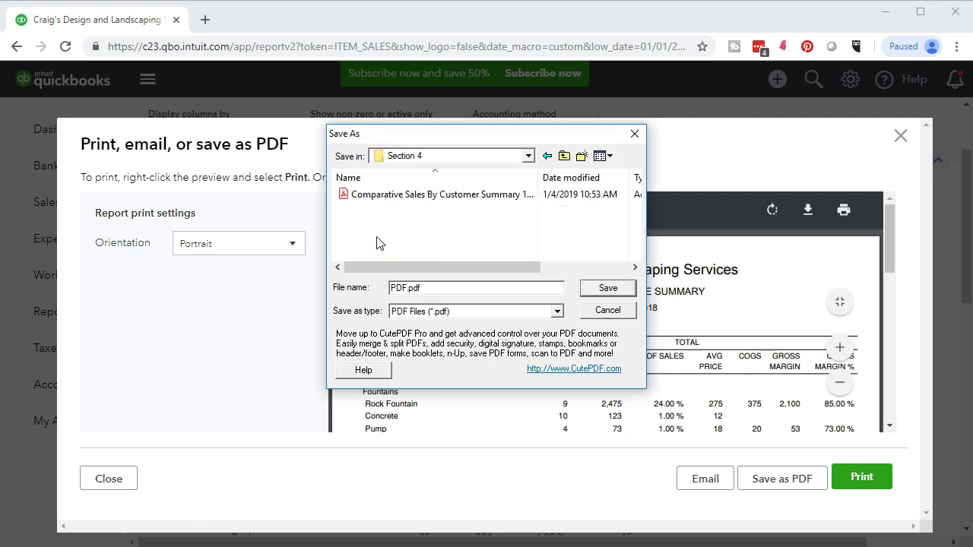
- Name the PDF "Sales By Produc/Service Summary 12.31.18" and try to save it
{"action": "left_click_drag", "start_coordinate": [515, 141], "coordinate": [646, 315]}
{"action": "left_click", "coordinate": [631, 419]}
{"action": "left_click", "coordinate": [583, 469]}
{"action": "type", "text": "Sales By"}
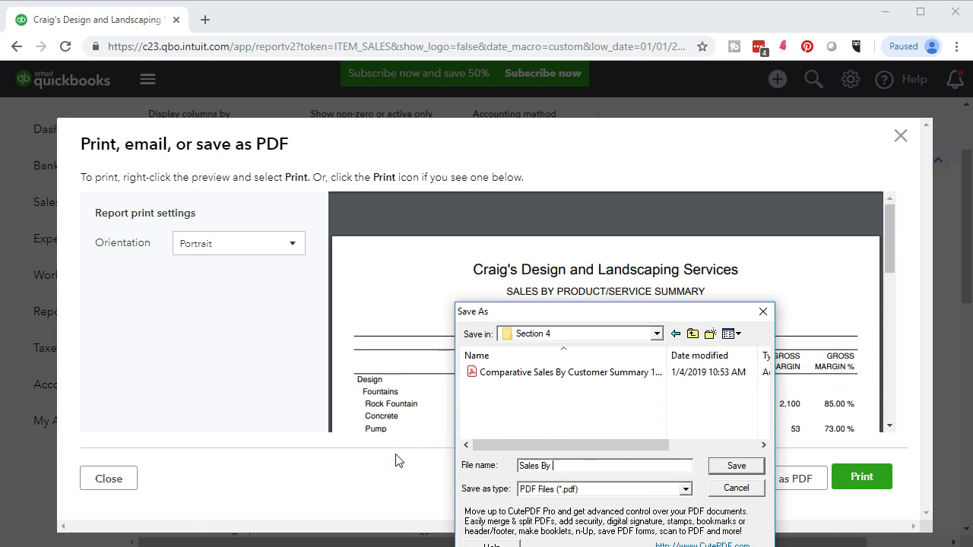
{"action": "type", "text": "duct"}
{"action": "key", "text": "BackSpace"}
{"action": "key", "text": "BackSpace"}
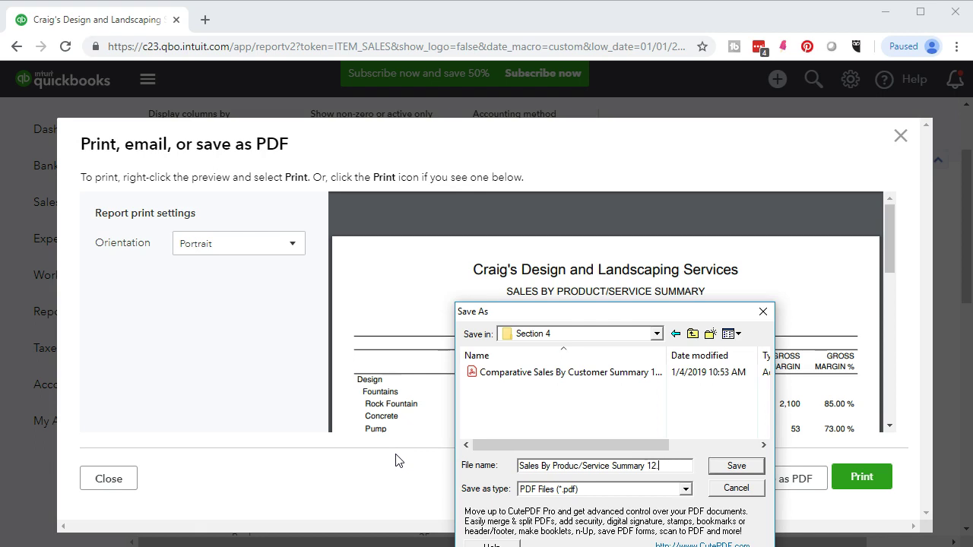
{"action": "key", "text": "shift+Left"}
{"action": "key", "text": "shift+Left"}
{"action": "key", "text": "shift+Left"}
{"action": "key", "text": "shift+Left"}
{"action": "key", "text": "shift+Left"}
{"action": "key", "text": "shift+Left"}
{"action": "key", "text": "shift+Left"}
{"action": "key", "text": "shift+Left"}
{"action": "key", "text": "shift+Left"}
{"action": "key", "text": "shift+Left"}
{"action": "key", "text": "shift+Left"}
{"action": "key", "text": "shift+Left"}
{"action": "key", "text": "shift+Left"}
{"action": "key", "text": "shift+Left"}
{"action": "key", "text": "shift+Left"}
{"action": "key", "text": "shift+Left"}
{"action": "key", "text": "shift+Left"}
{"action": "key", "text": "shift+Left"}
{"action": "key", "text": "shift+Left"}
{"action": "key", "text": "shift+Left"}
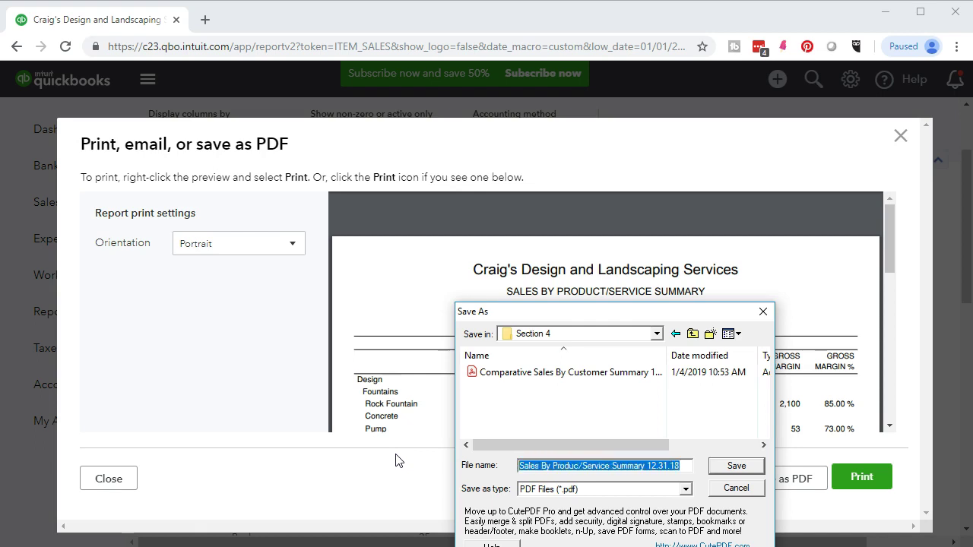
{"action": "left_click", "coordinate": [743, 472]}
{"action": "left_click", "coordinate": [738, 470]}
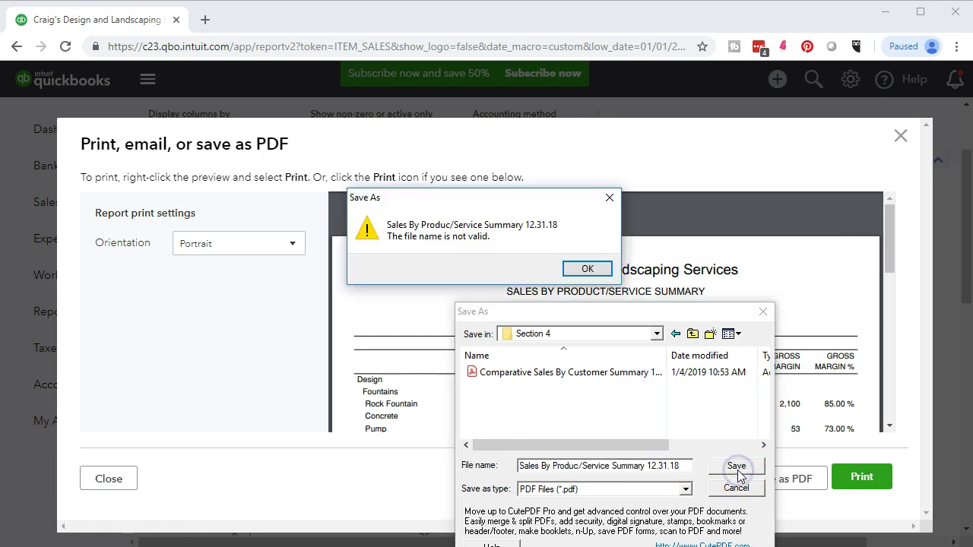
- Replace the slash in the PDF's file name with a space, save the file and close the print window
{"action": "left_click", "coordinate": [587, 269]}
{"action": "left_click", "coordinate": [581, 466]}
{"action": "key", "text": "BackSpace"}
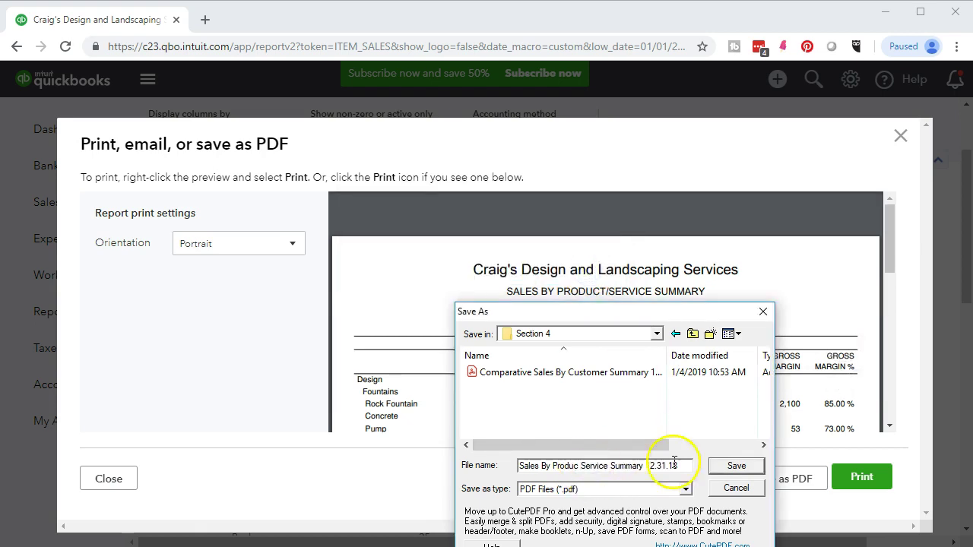
{"action": "left_click", "coordinate": [737, 466]}
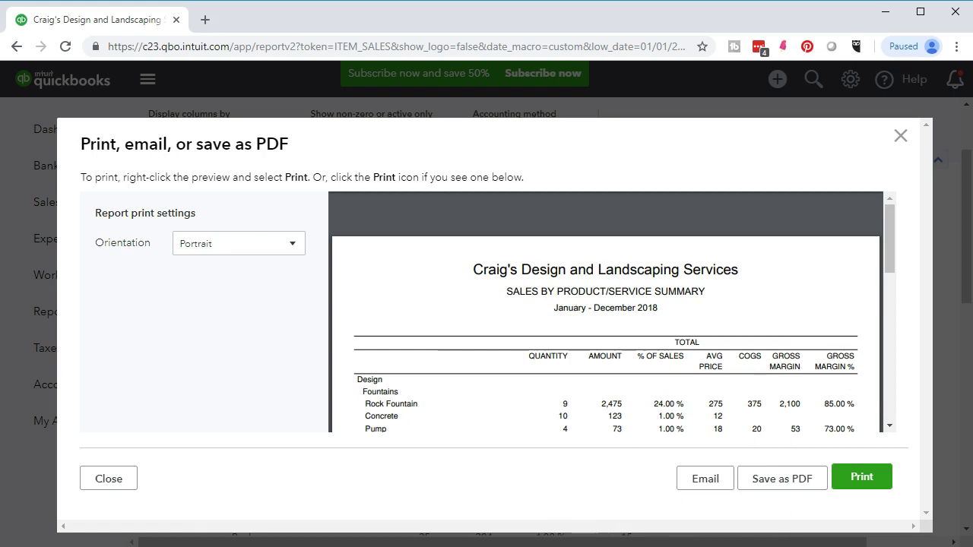
{"action": "left_click", "coordinate": [900, 136]}
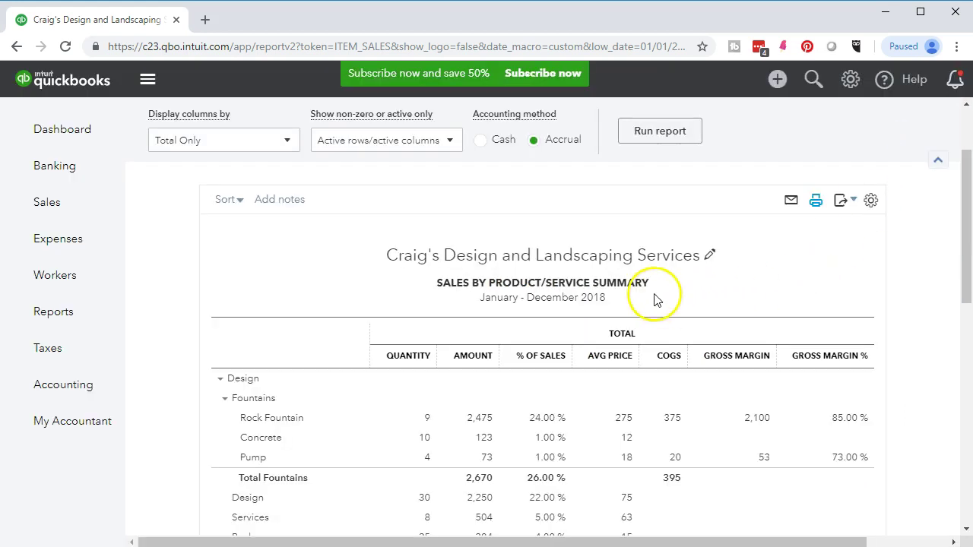
- Save the report customization under its default name in the My Reports group
{"action": "scroll", "coordinate": [660, 300], "scroll_direction": "up", "scroll_amount": 2}
{"action": "left_click", "coordinate": [854, 186]}
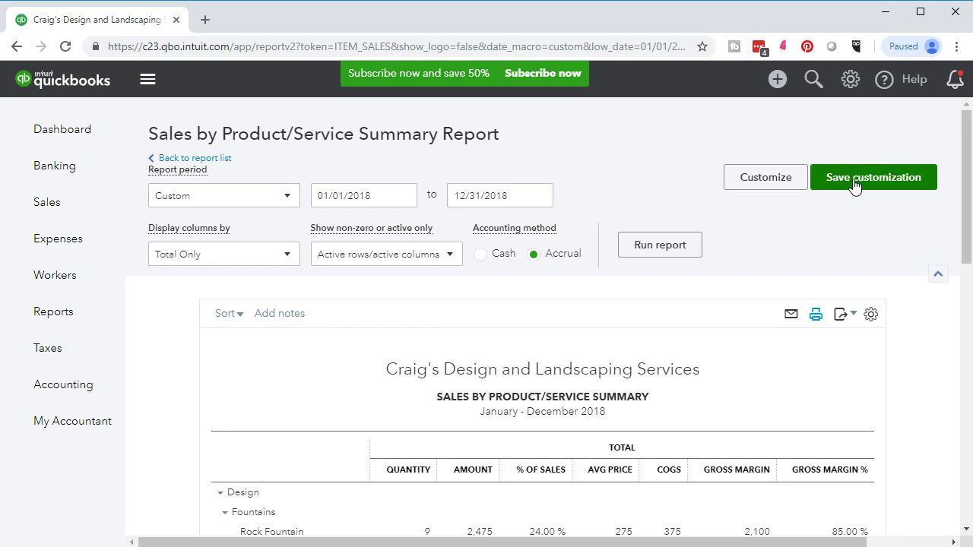
{"action": "left_click", "coordinate": [854, 185]}
{"action": "left_click_drag", "start_coordinate": [825, 246], "coordinate": [552, 250]}
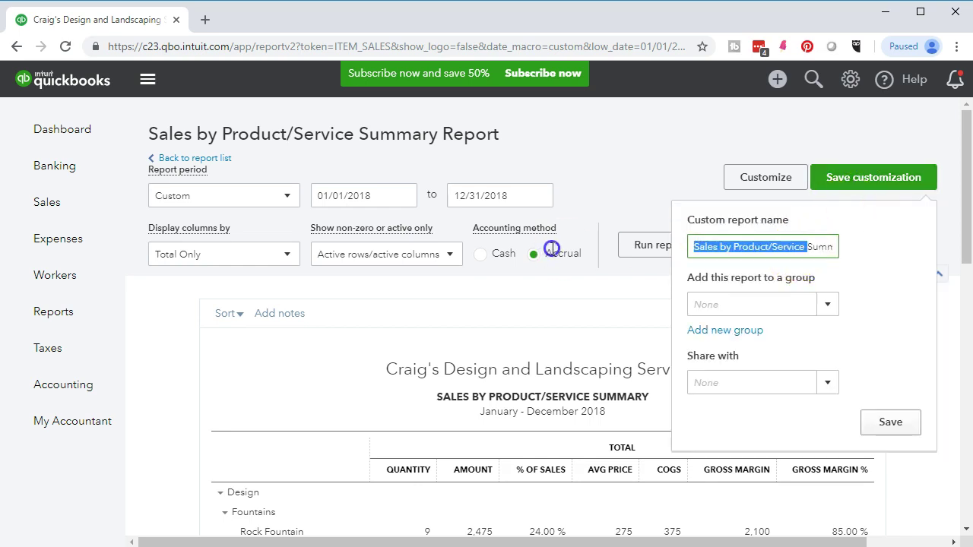
{"action": "left_click", "coordinate": [826, 305]}
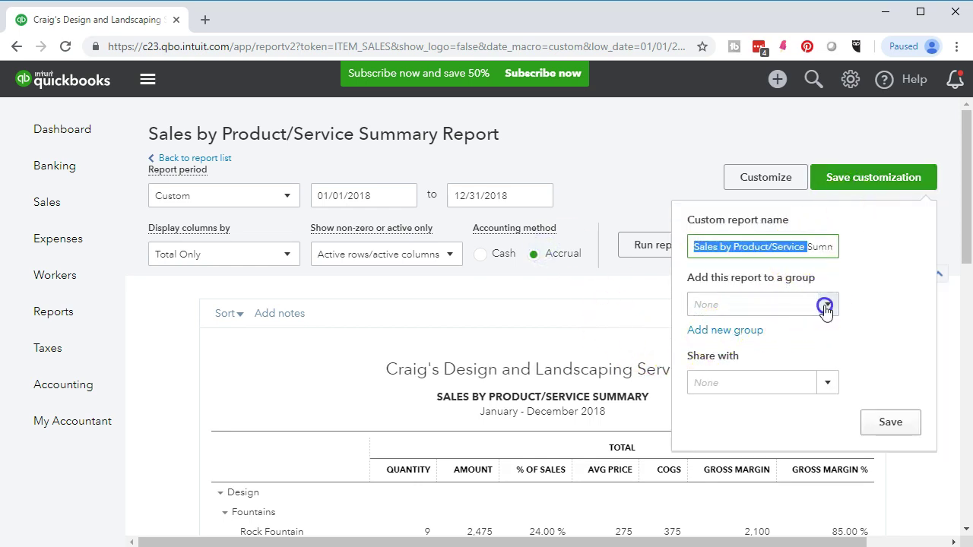
{"action": "left_click", "coordinate": [780, 337]}
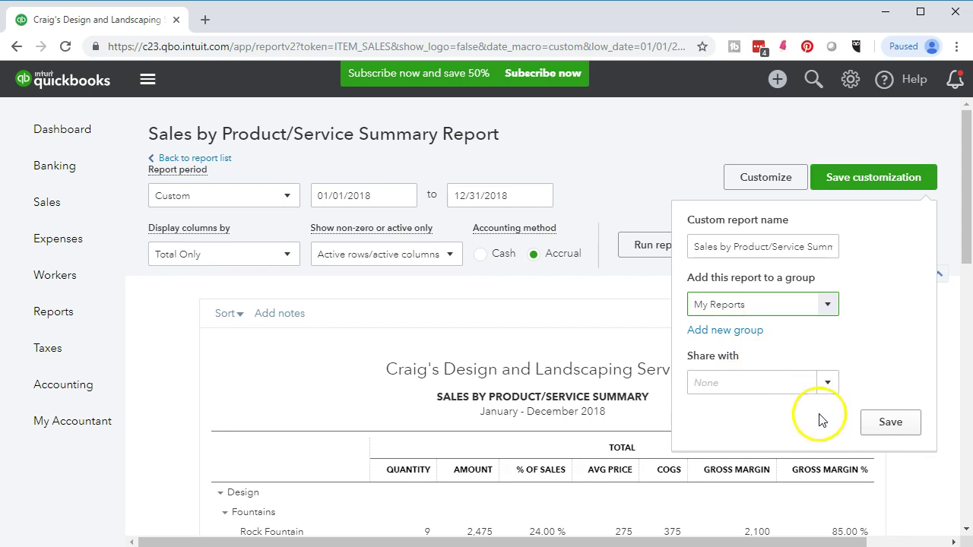
{"action": "left_click", "coordinate": [888, 422]}
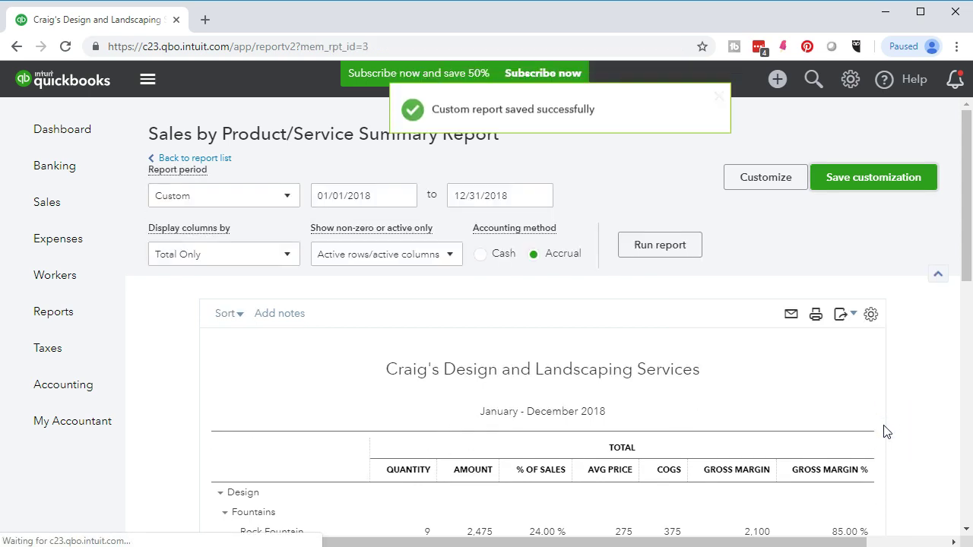
{"action": "scroll", "coordinate": [837, 396], "scroll_direction": "down", "scroll_amount": 3}
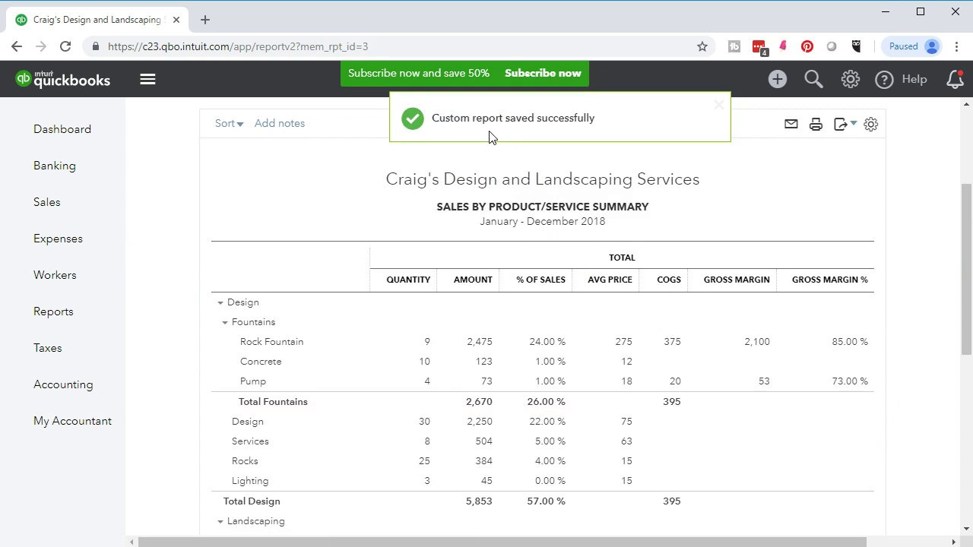
- Open the saved Comparative Sales By Customer Summary from the custom reports and review it
{"action": "left_click", "coordinate": [79, 315]}
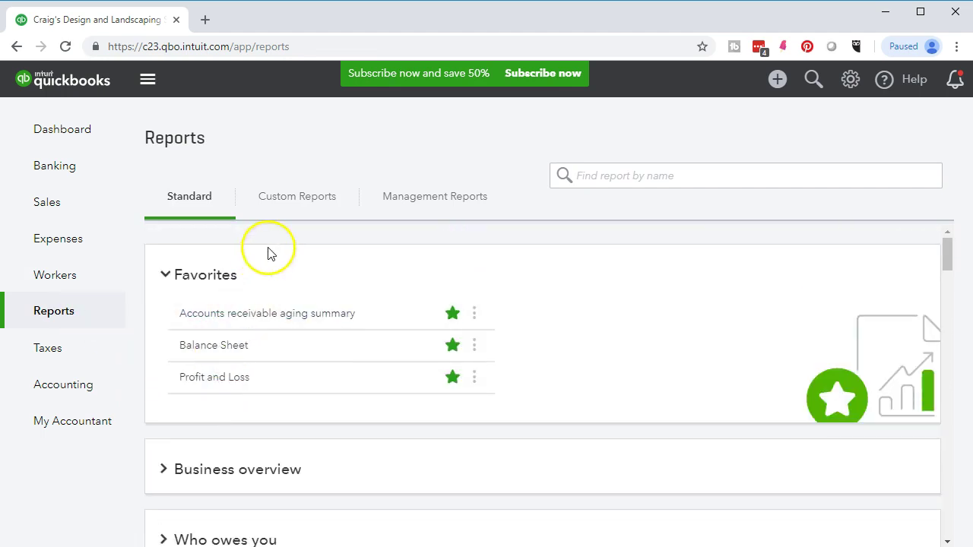
{"action": "left_click", "coordinate": [293, 204]}
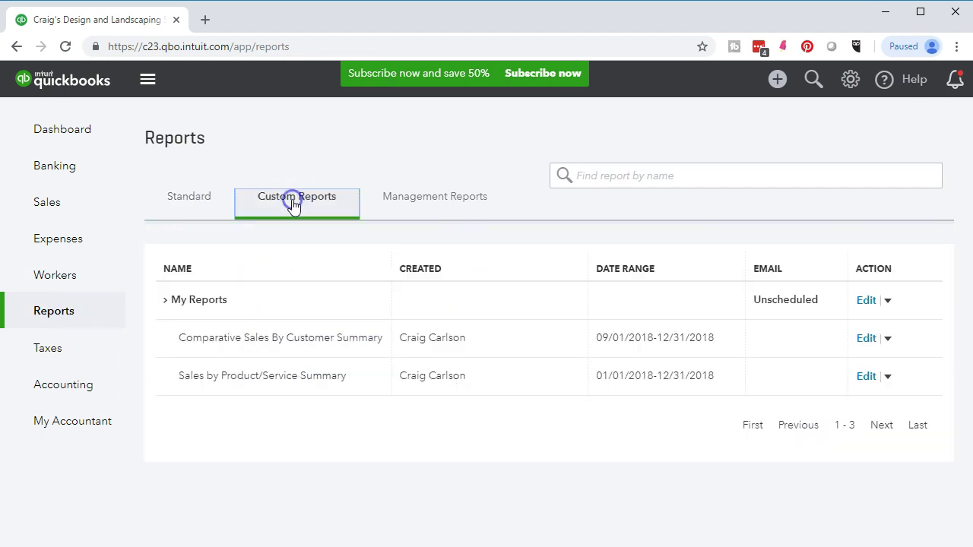
{"action": "left_click", "coordinate": [165, 301]}
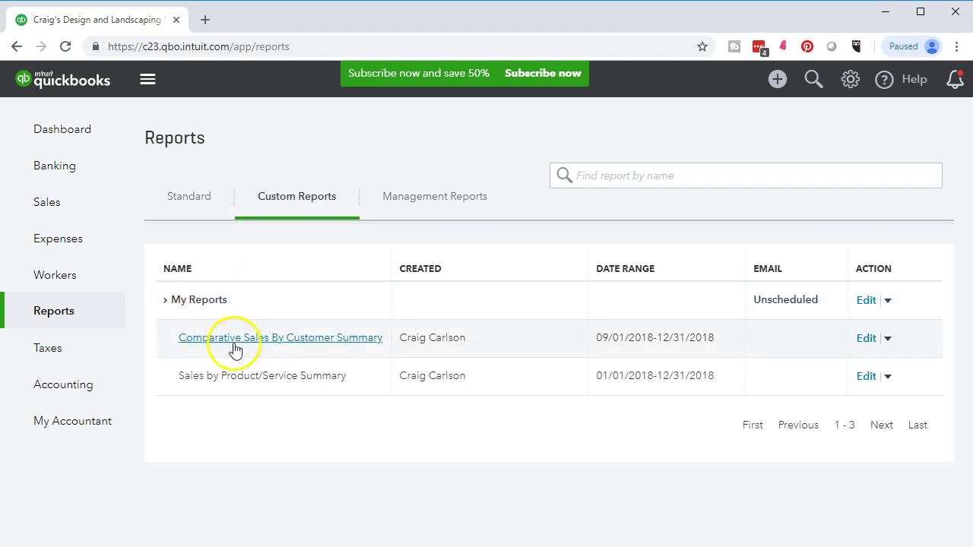
{"action": "left_click", "coordinate": [279, 342]}
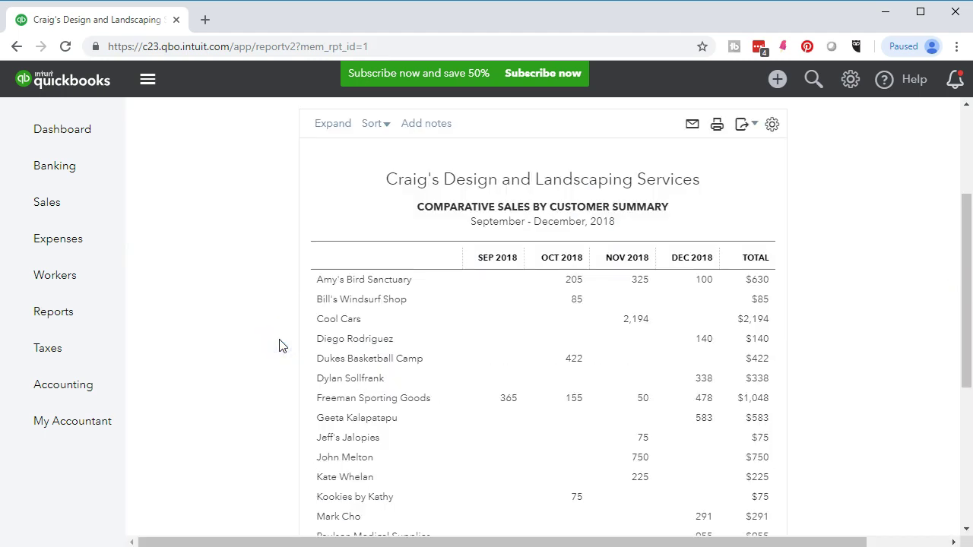
{"action": "scroll", "coordinate": [279, 343], "scroll_direction": "up", "scroll_amount": 1}
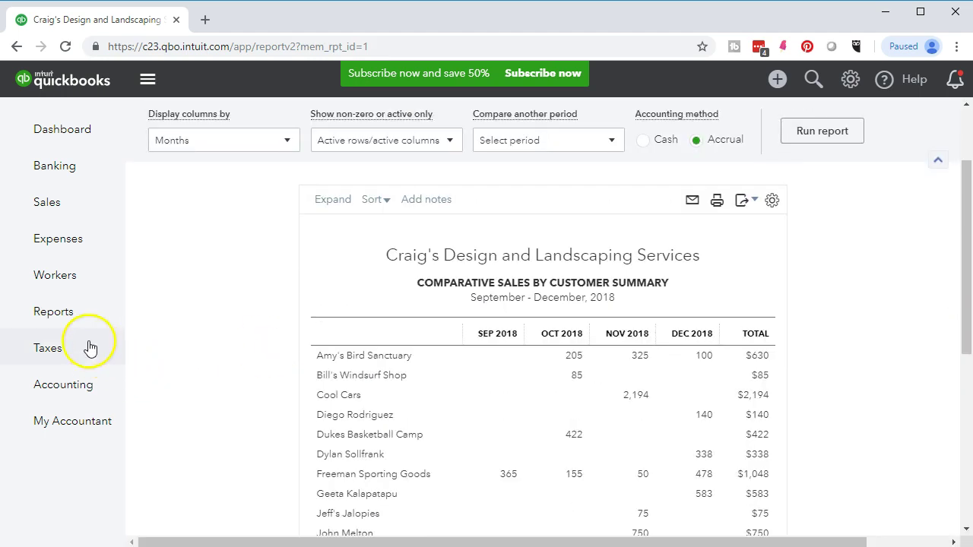
- Open the saved Sales by Product/Service Summary from the custom reports and export it to Excel
{"action": "left_click", "coordinate": [64, 314]}
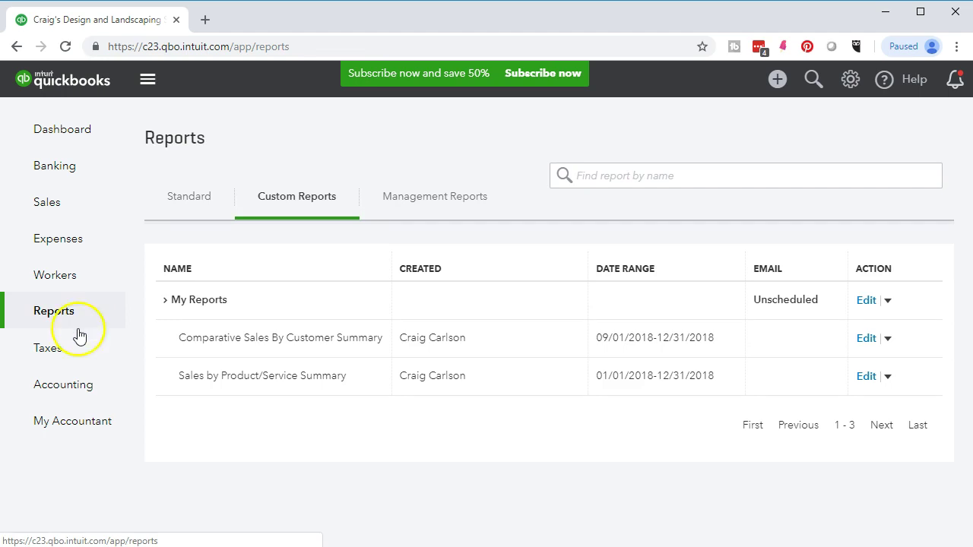
{"action": "left_click", "coordinate": [266, 385]}
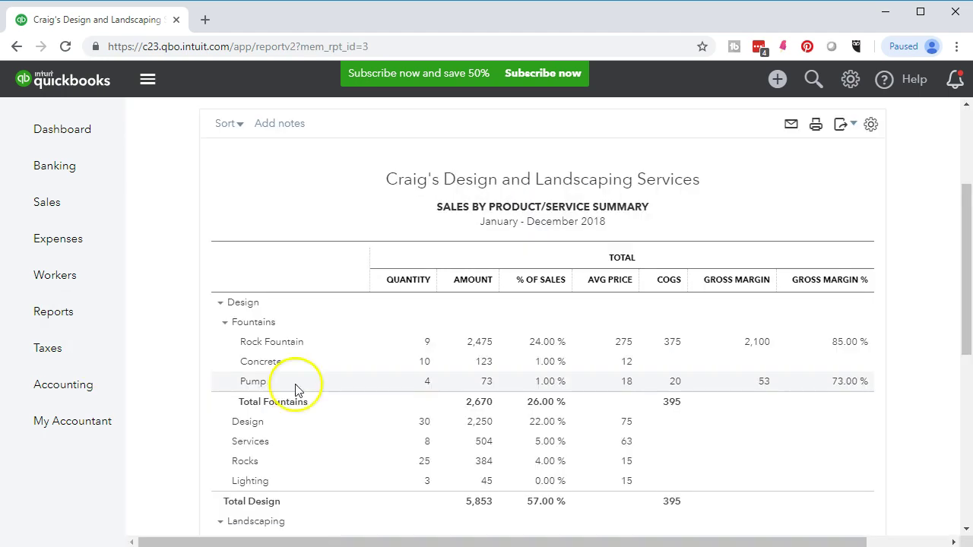
{"action": "scroll", "coordinate": [639, 449], "scroll_direction": "up", "scroll_amount": 2}
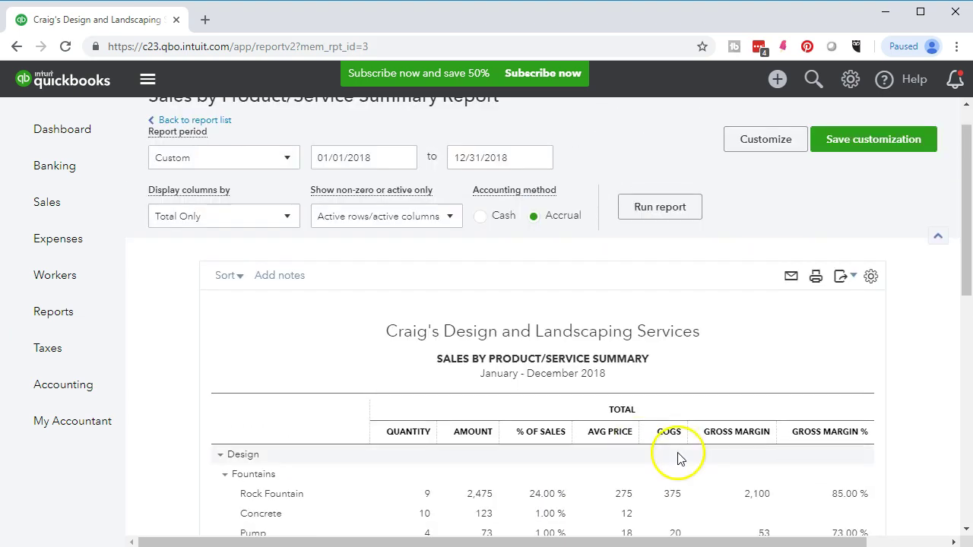
{"action": "left_click", "coordinate": [849, 278]}
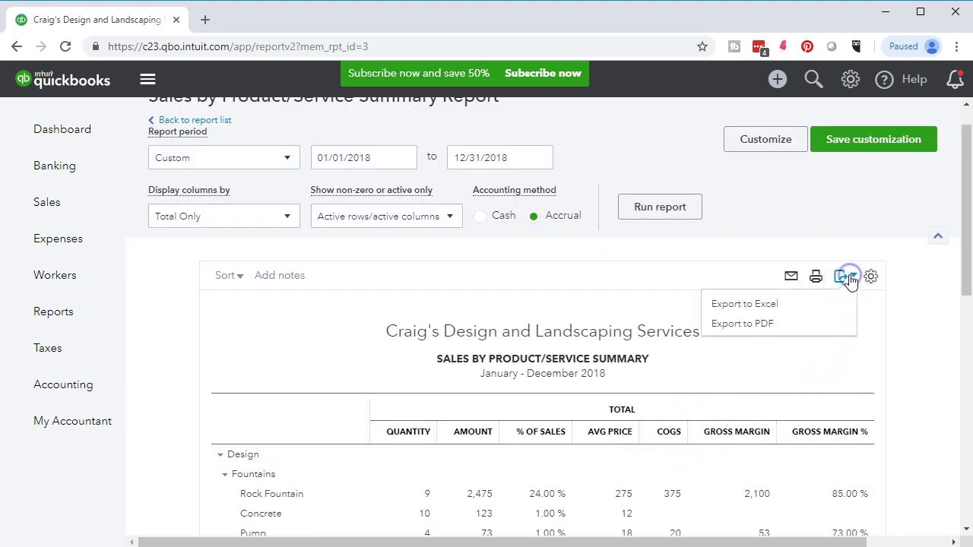
{"action": "left_click", "coordinate": [804, 304]}
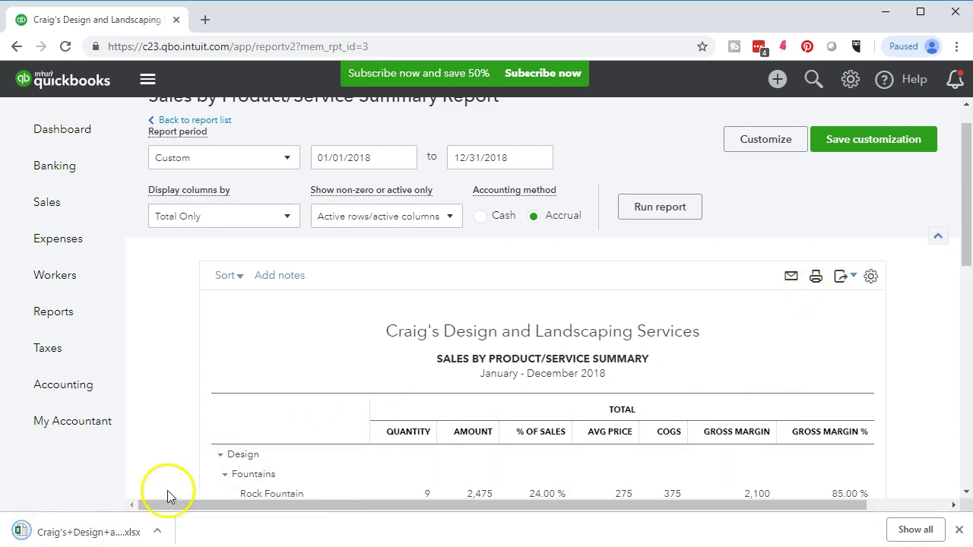
- Open the exported workbook in Excel, check it in Page Layout view and return to Normal view
{"action": "left_click", "coordinate": [91, 529]}
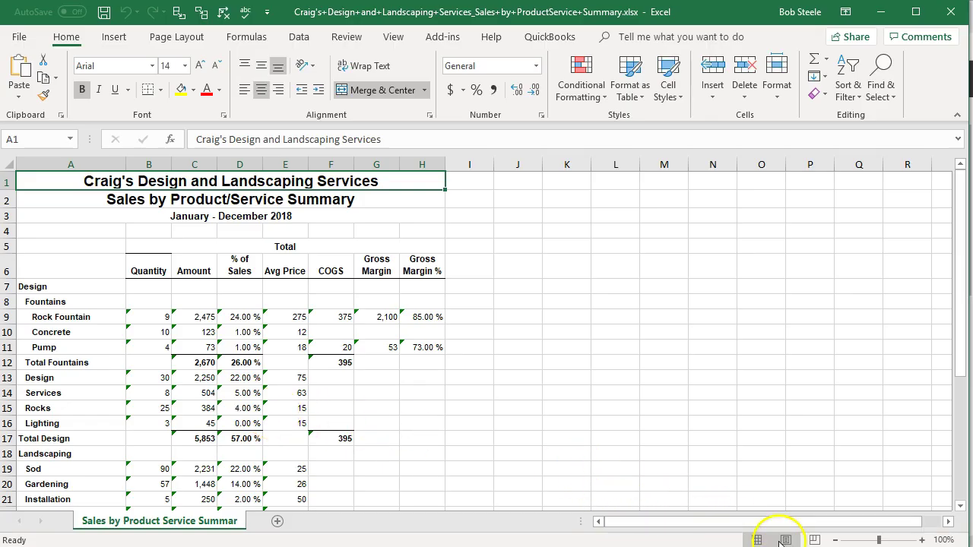
{"action": "left_click", "coordinate": [785, 539]}
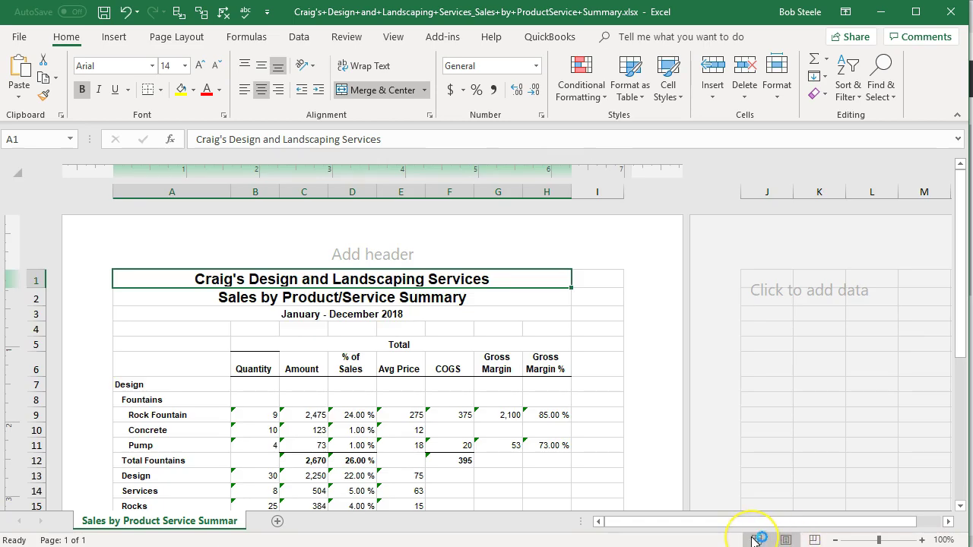
{"action": "left_click", "coordinate": [756, 540]}
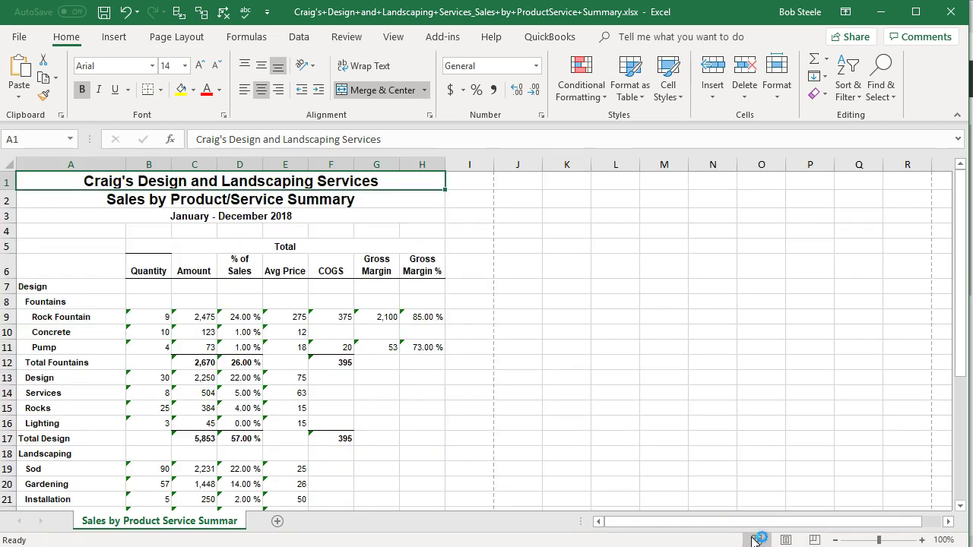
- Start saving a copy of the workbook, choosing the Section 4 folder inside GGG on the Desktop
{"action": "left_click", "coordinate": [19, 38]}
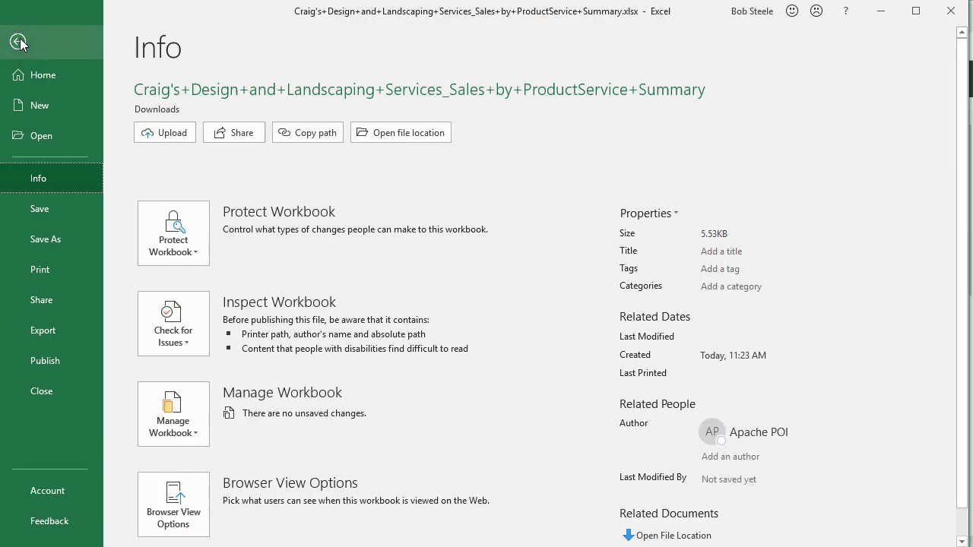
{"action": "left_click", "coordinate": [55, 239]}
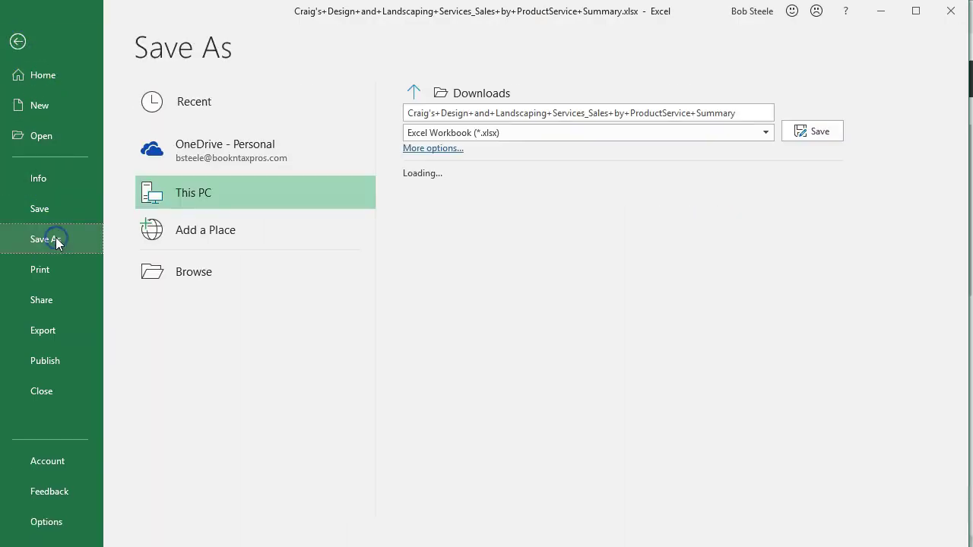
{"action": "left_click", "coordinate": [159, 273]}
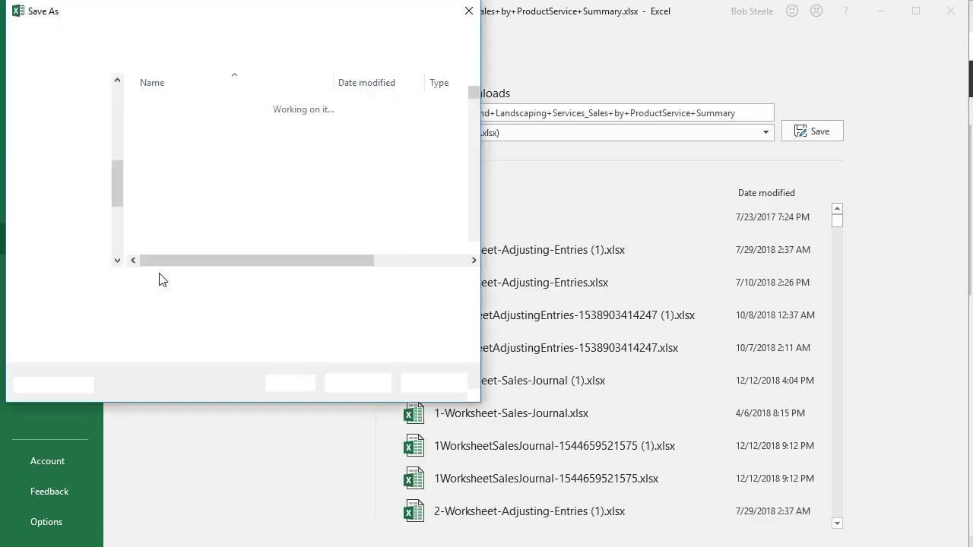
{"action": "left_click_drag", "start_coordinate": [119, 183], "coordinate": [117, 98]}
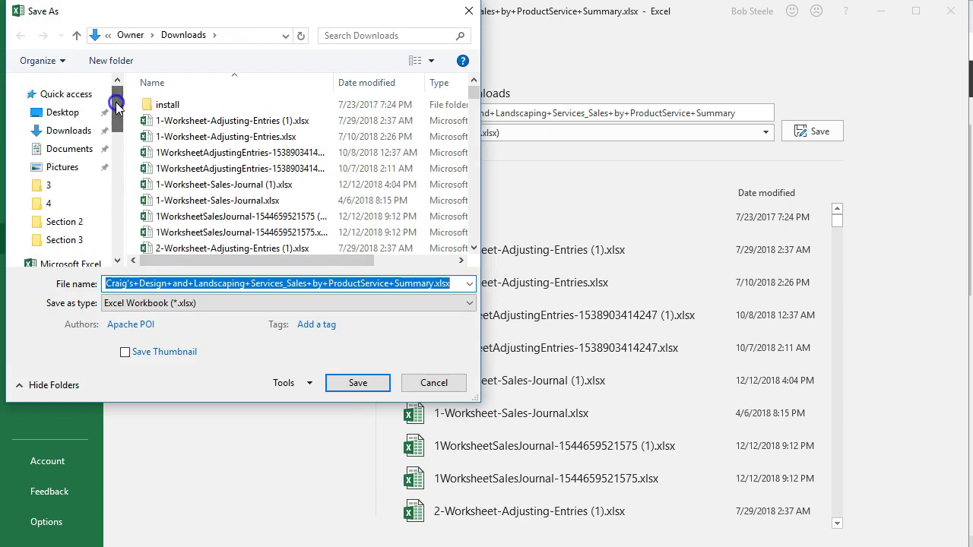
{"action": "left_click", "coordinate": [64, 114]}
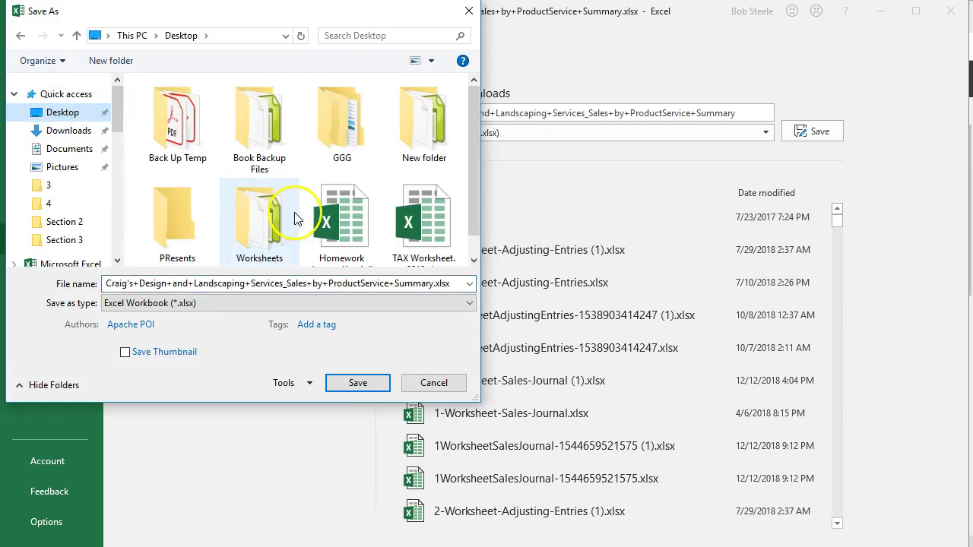
{"action": "double_click", "coordinate": [335, 143]}
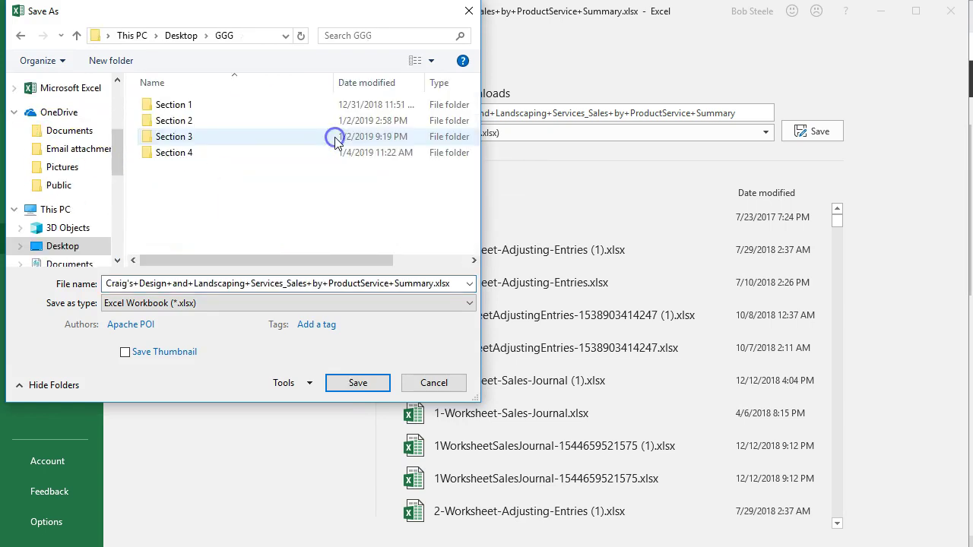
{"action": "double_click", "coordinate": [186, 156]}
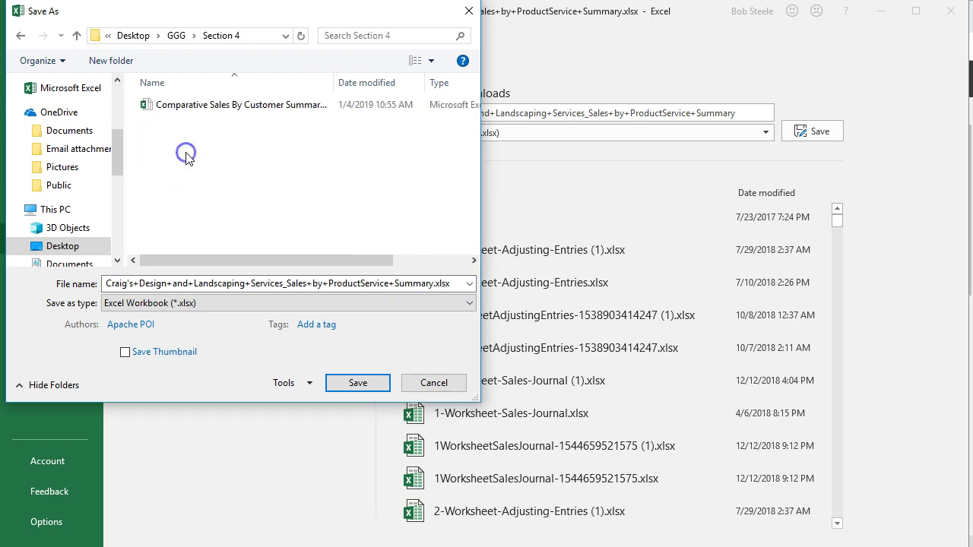
- Name the workbook "Sales By Produc Service Summary 12.31.18" and save it as an Excel Workbook
{"action": "double_click", "coordinate": [130, 281]}
{"action": "type", "text": "Sales By Produc/Service Summary 12.31.18"}
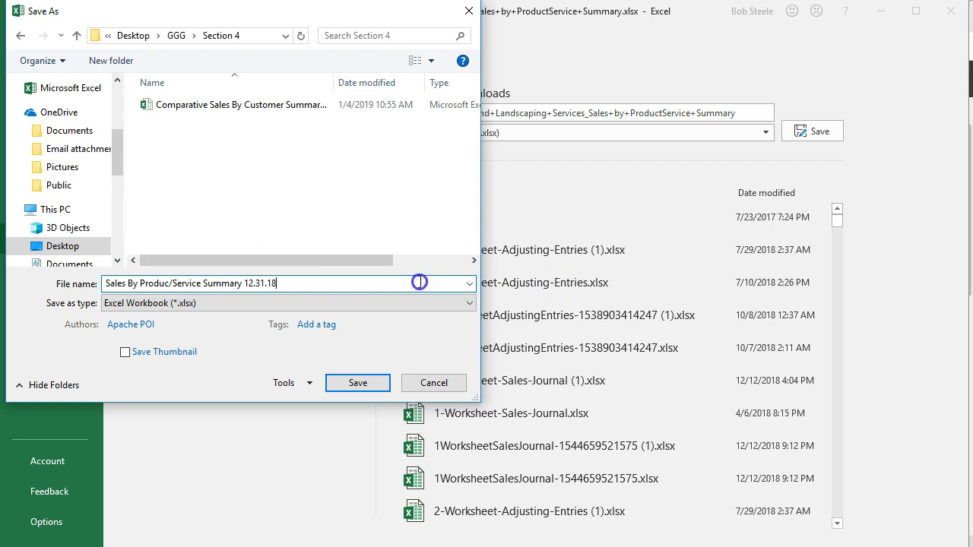
{"action": "left_click", "coordinate": [171, 283]}
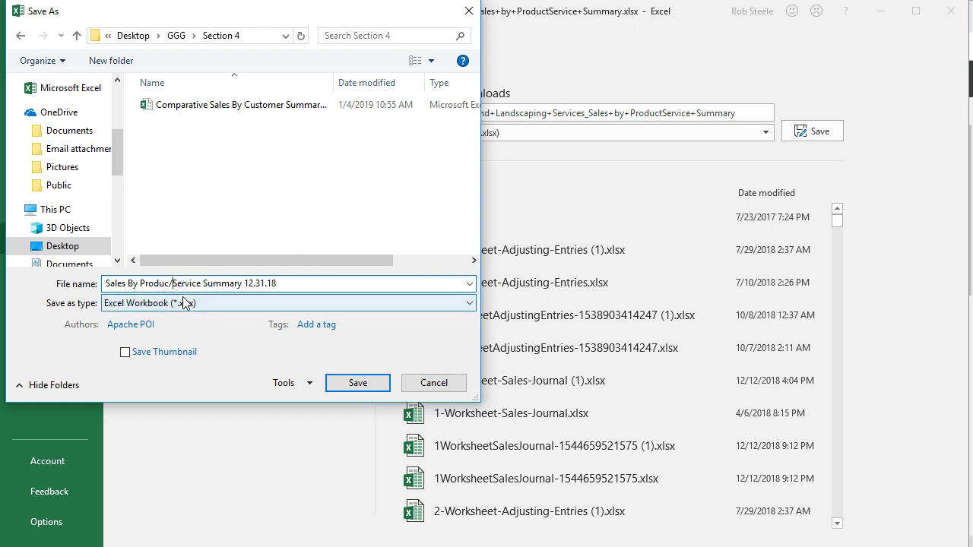
{"action": "key", "text": "Delete"}
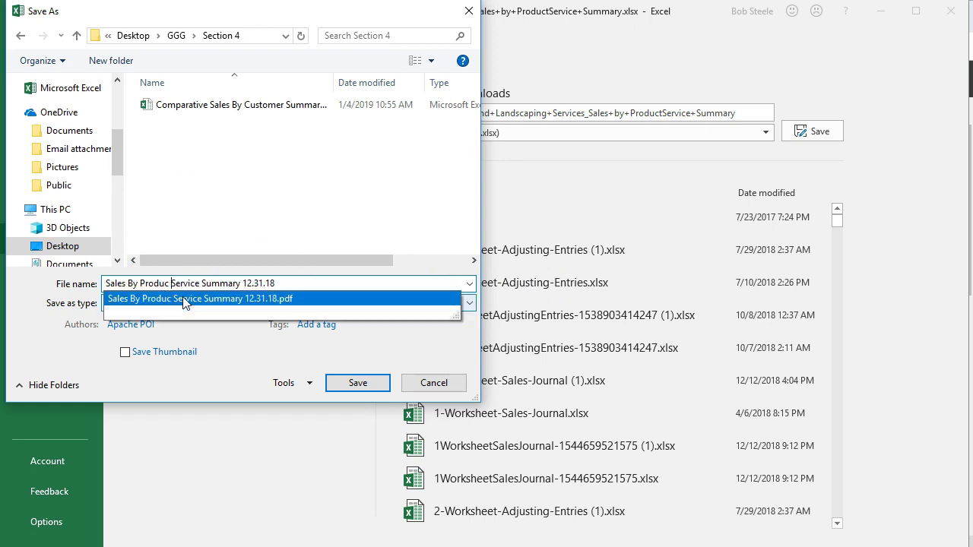
{"action": "left_click", "coordinate": [357, 382]}
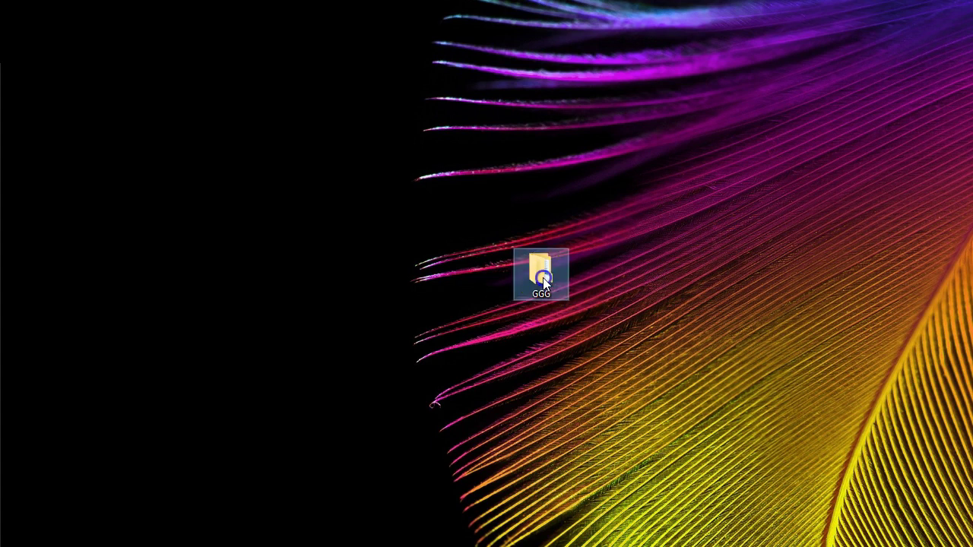
- Check the saved report files in the Section 4 folder on the Desktop, then return to the GGG folder
{"action": "double_click", "coordinate": [401, 266]}
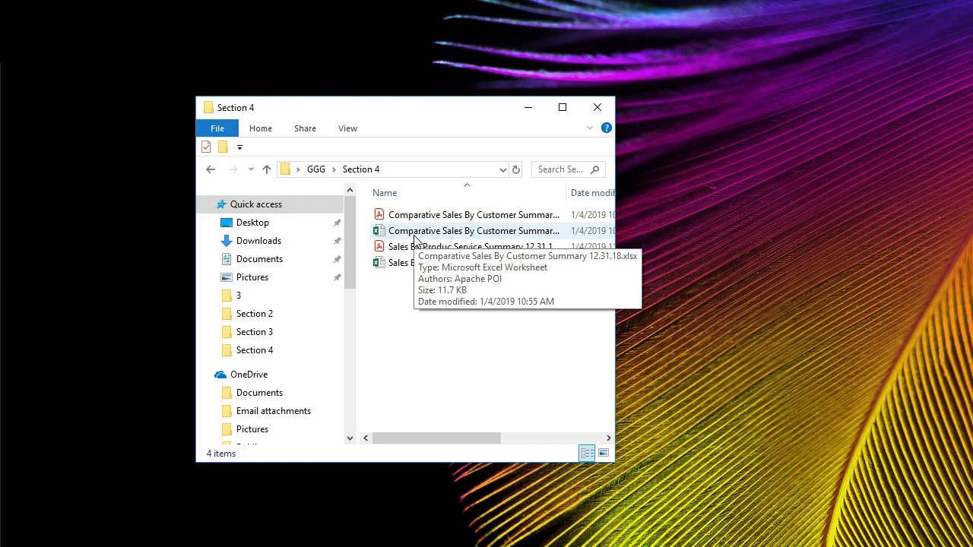
{"action": "left_click", "coordinate": [315, 168]}
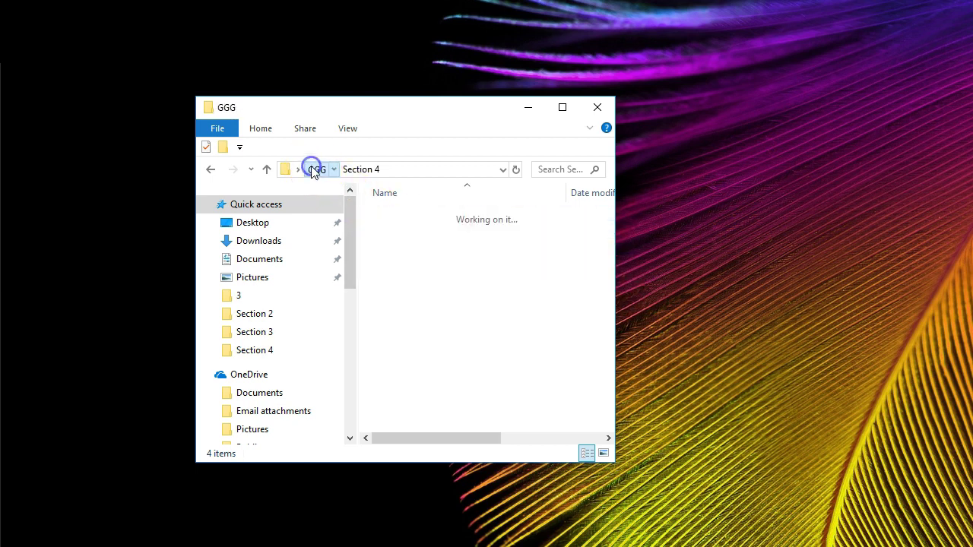
{"action": "left_click", "coordinate": [395, 265]}
{"action": "right_click", "coordinate": [400, 270]}
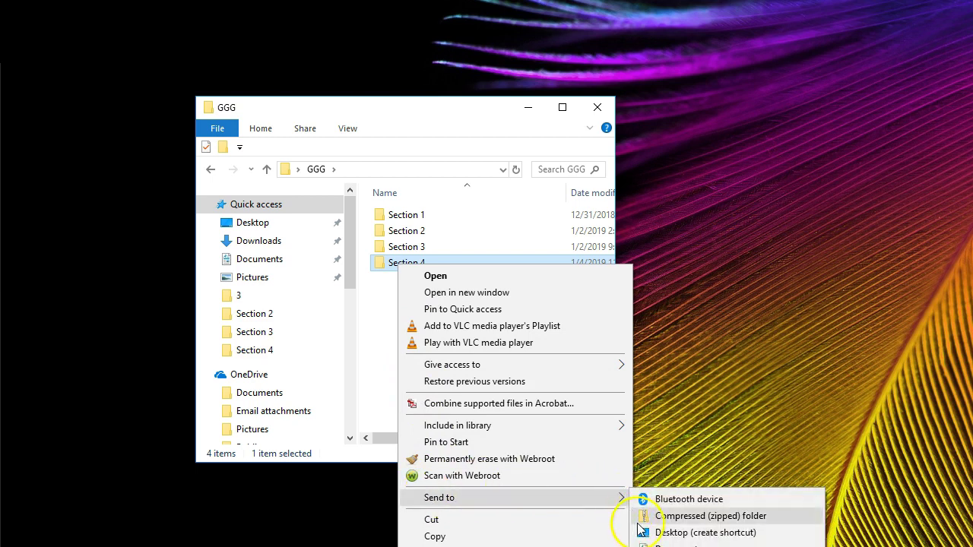
{"action": "left_click", "coordinate": [631, 515]}
{"action": "left_click", "coordinate": [601, 259]}
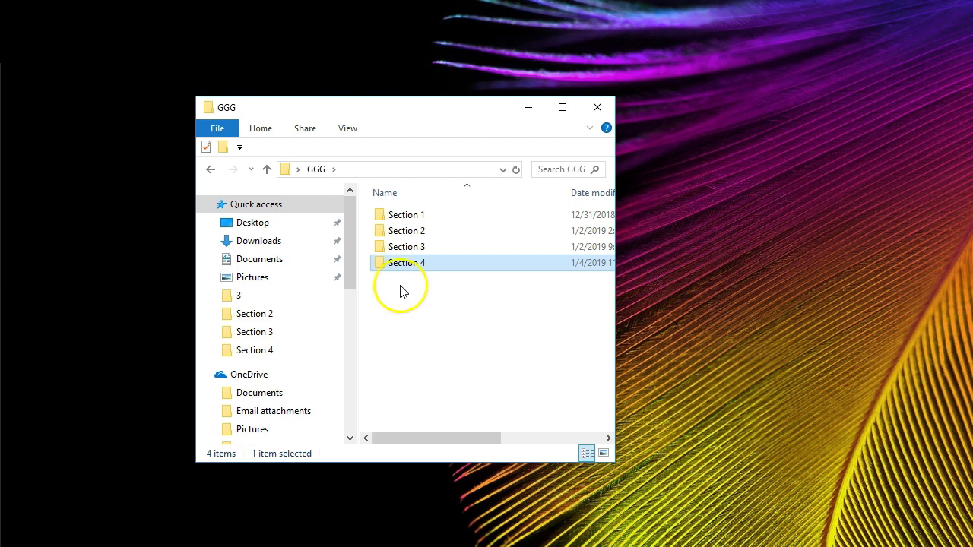
- Reopen the Section 4 folder and open a new blank Excel workbook
{"action": "double_click", "coordinate": [396, 266]}
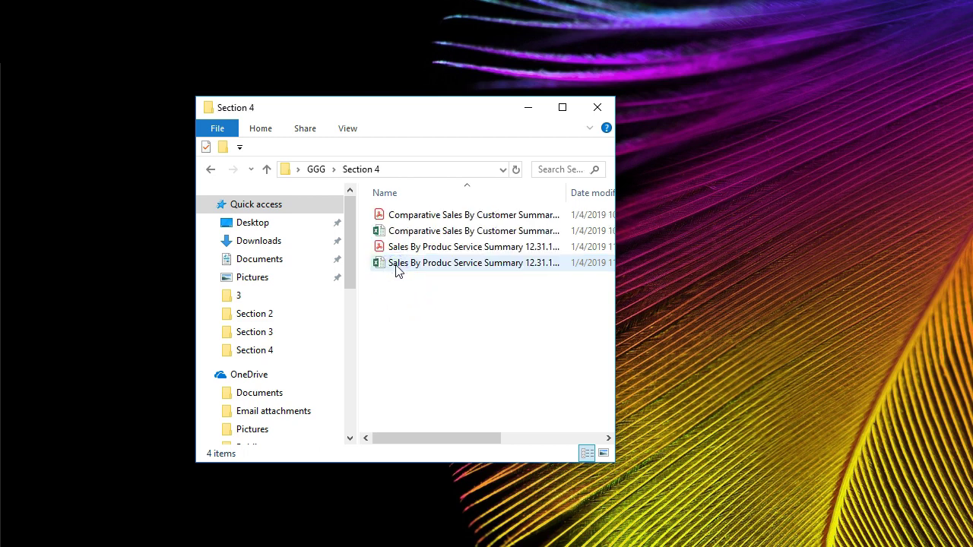
{"action": "left_click", "coordinate": [386, 381]}
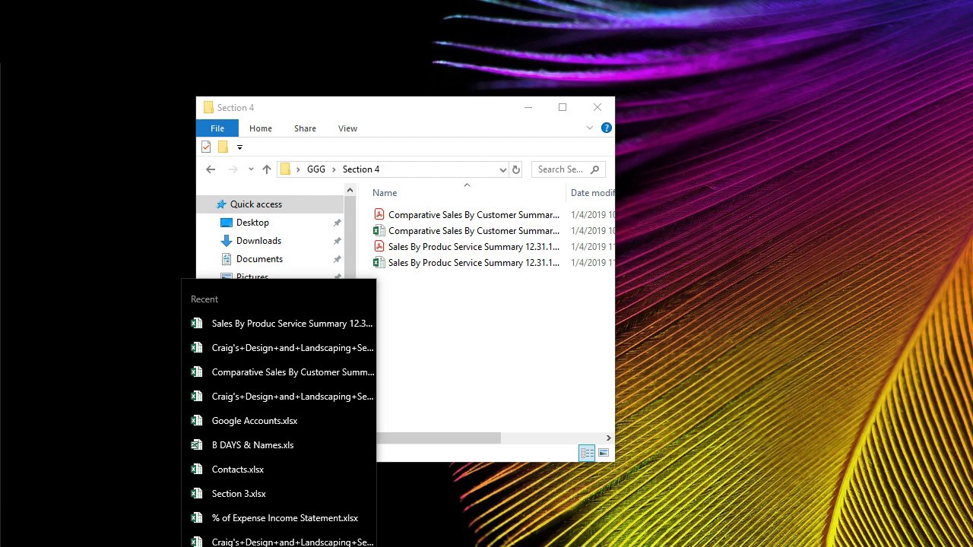
{"action": "key", "text": "Escape"}
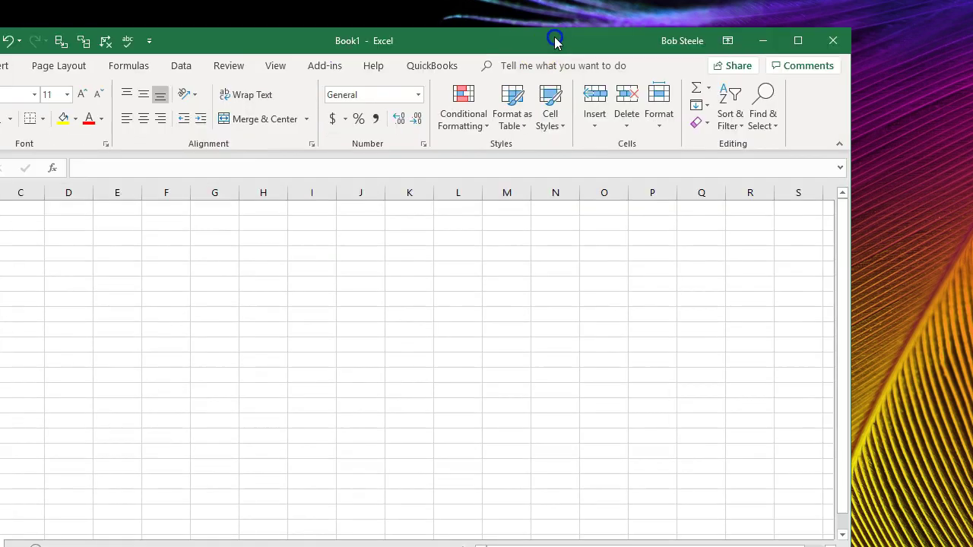
{"action": "left_click_drag", "start_coordinate": [554, 39], "coordinate": [656, 18]}
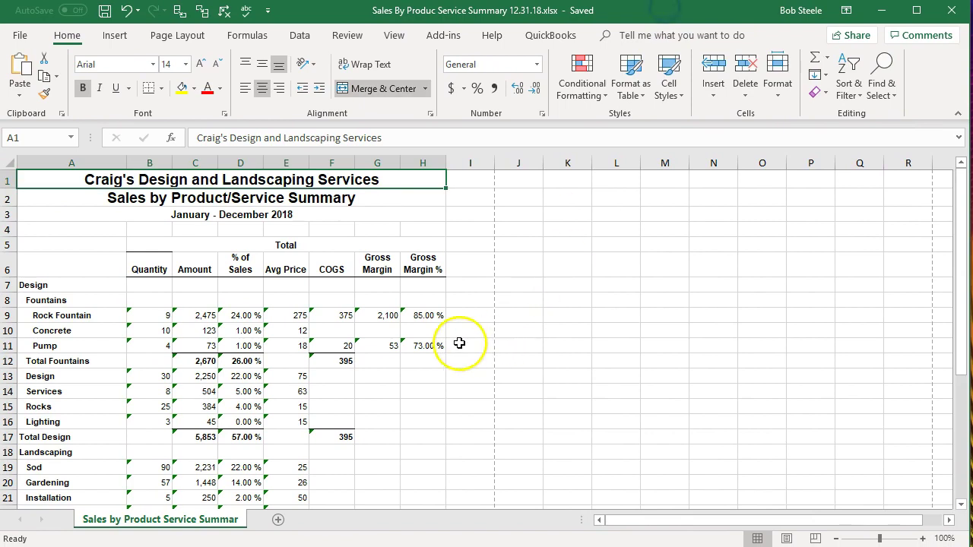
- Copy the entire Sales by Product/Service Summary worksheet and paste it into the blank Book1 workbook starting at cell A1
{"action": "left_click", "coordinate": [460, 345]}
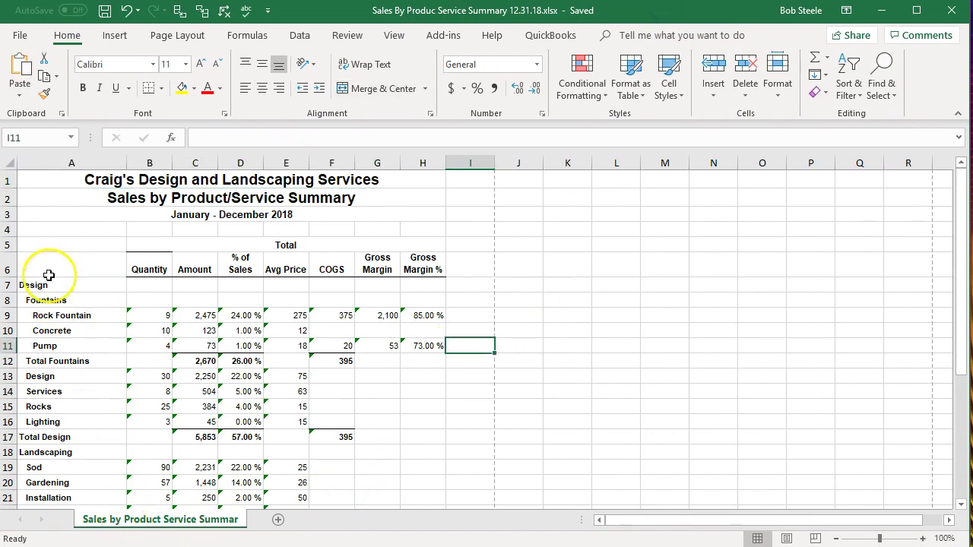
{"action": "left_click", "coordinate": [10, 160]}
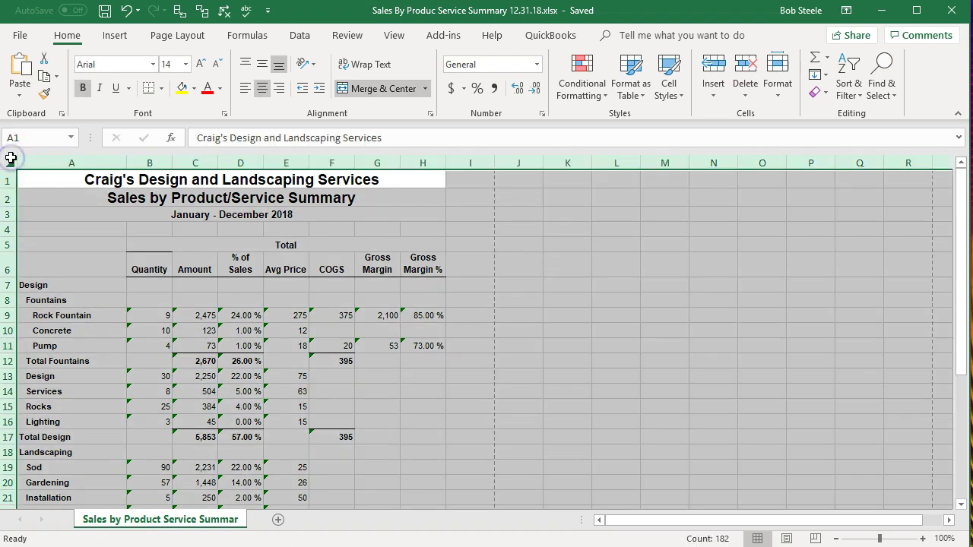
{"action": "right_click", "coordinate": [48, 241]}
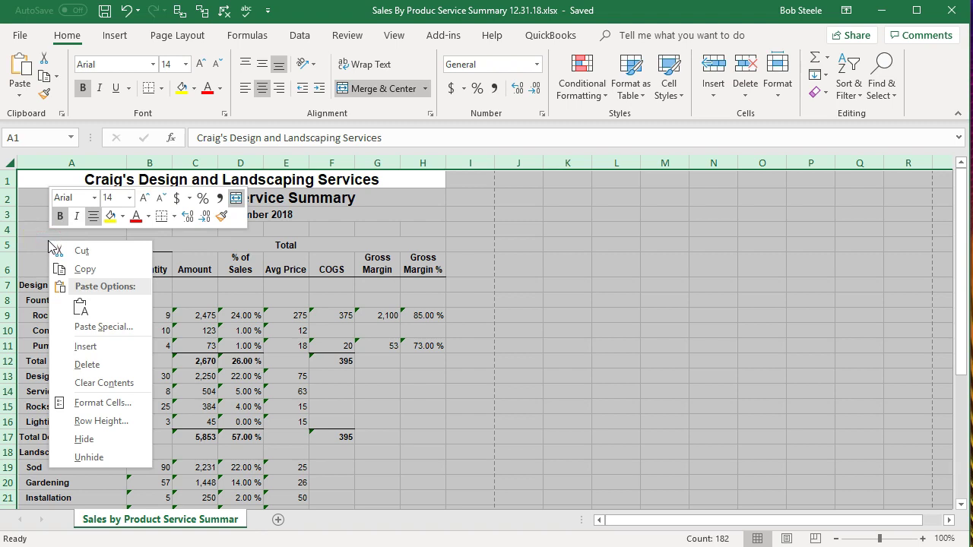
{"action": "left_click", "coordinate": [70, 271]}
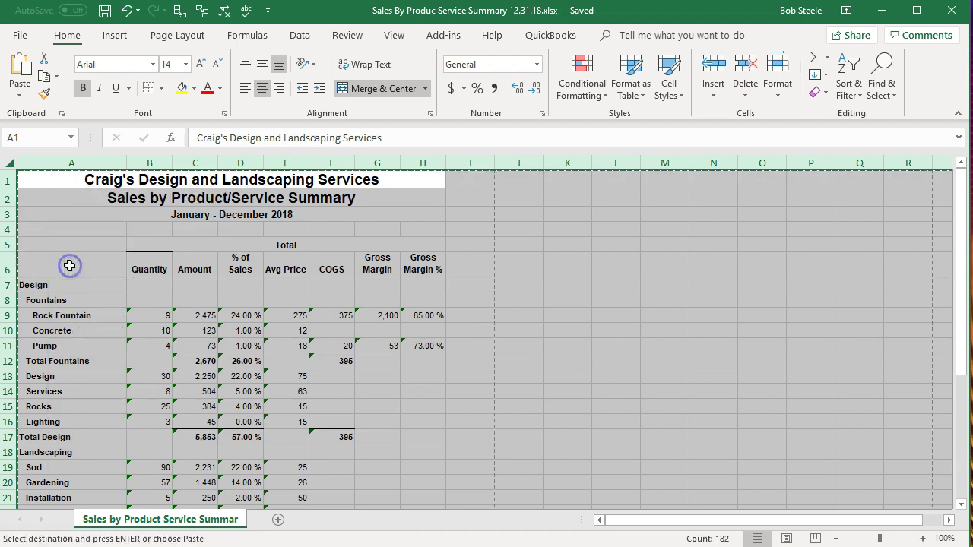
{"action": "left_click", "coordinate": [889, 14]}
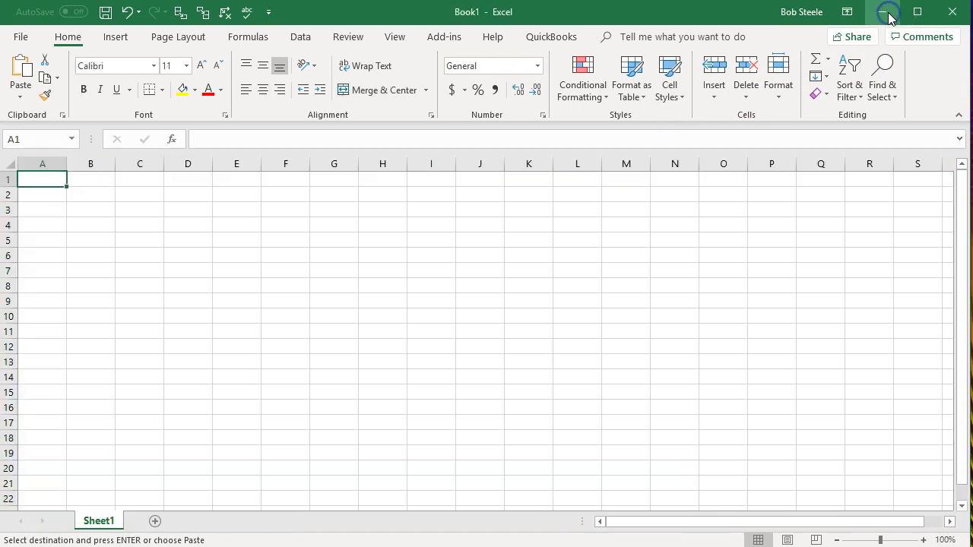
{"action": "right_click", "coordinate": [52, 181]}
{"action": "left_click", "coordinate": [83, 244]}
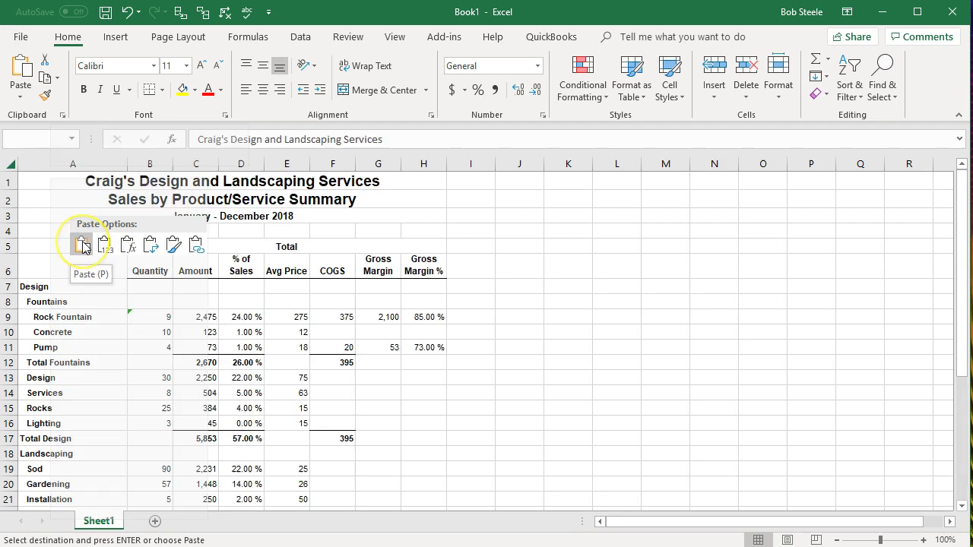
{"action": "left_click", "coordinate": [82, 244]}
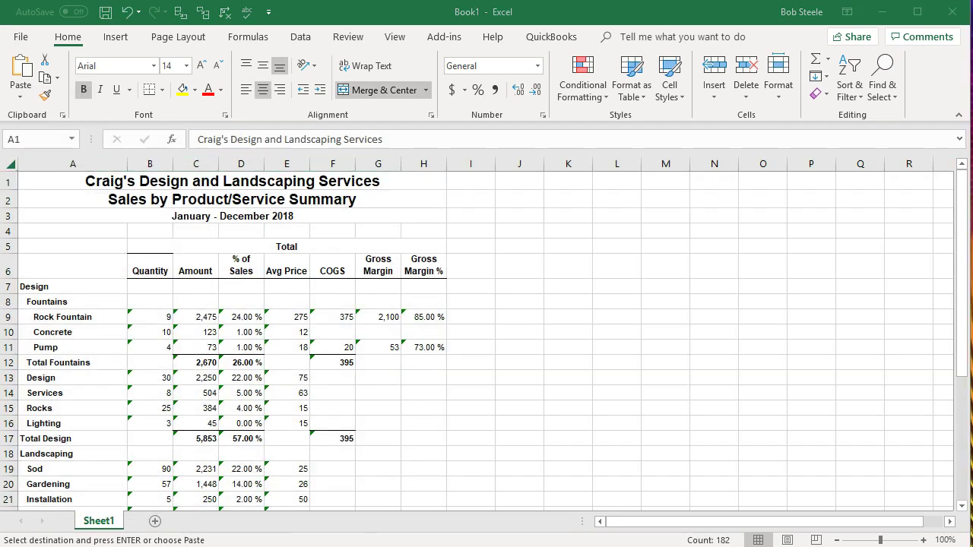
- Copy the source workbook's sheet name and rename Book1's Sheet1 as "Sales by Product Service Summar"
{"action": "left_click", "coordinate": [240, 438]}
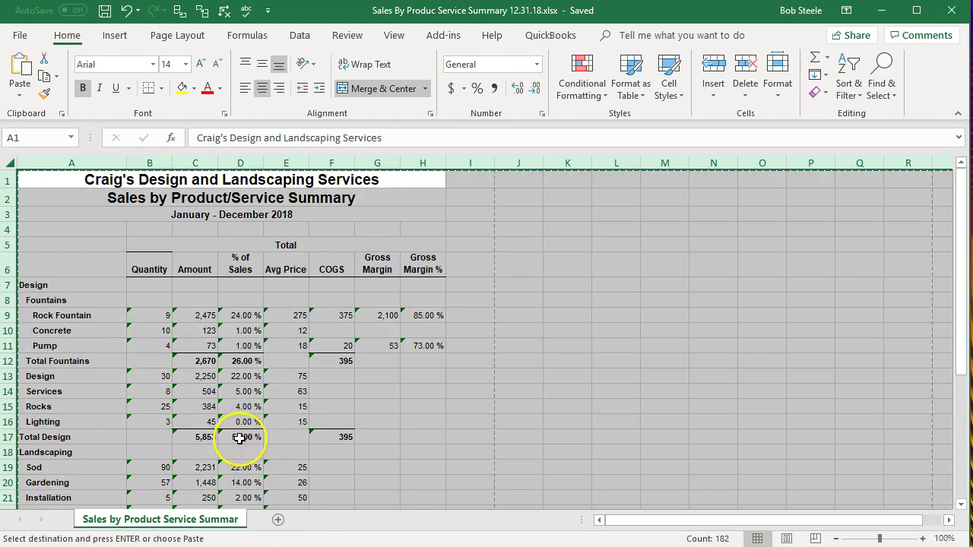
{"action": "double_click", "coordinate": [161, 523]}
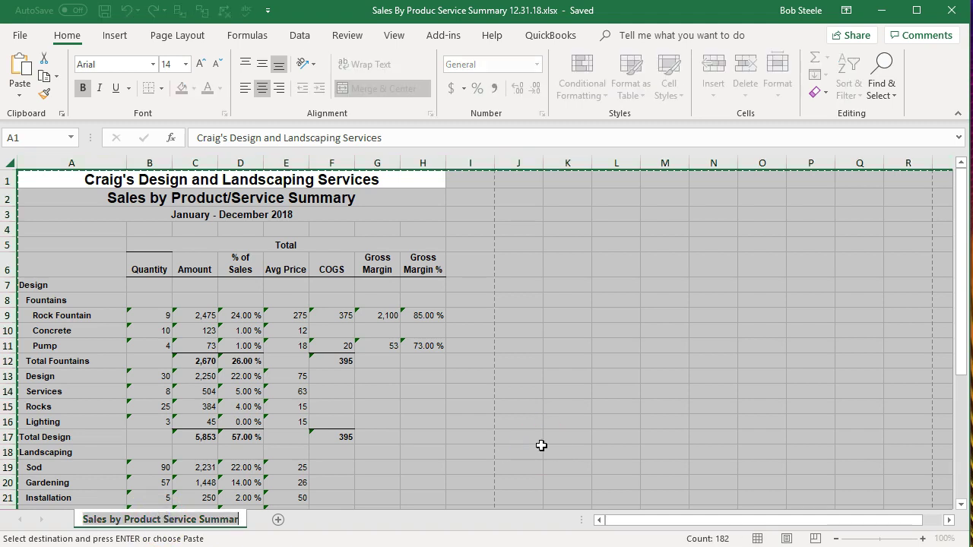
{"action": "key", "text": "Return"}
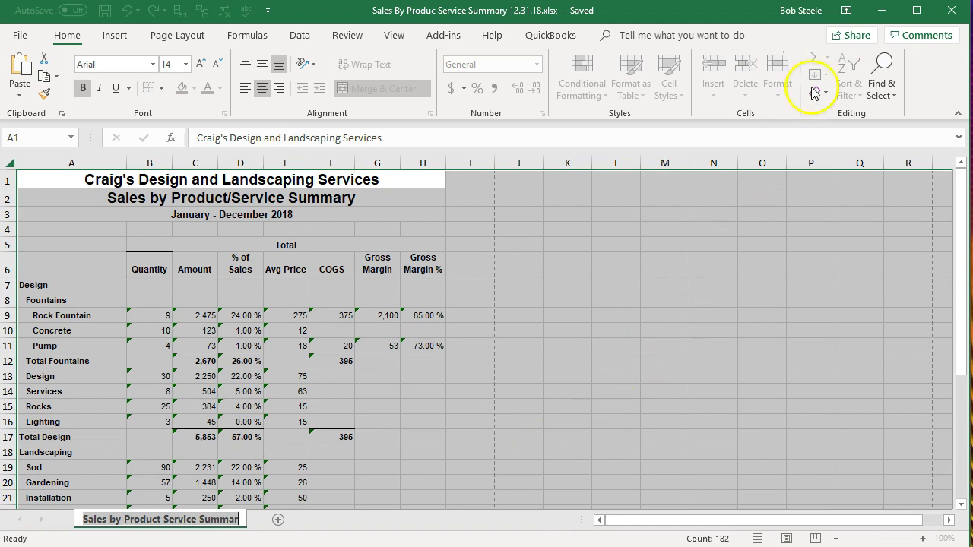
{"action": "left_click", "coordinate": [879, 17]}
{"action": "left_click", "coordinate": [103, 522]}
{"action": "double_click", "coordinate": [102, 522]}
{"action": "key", "text": "ctrl+v"}
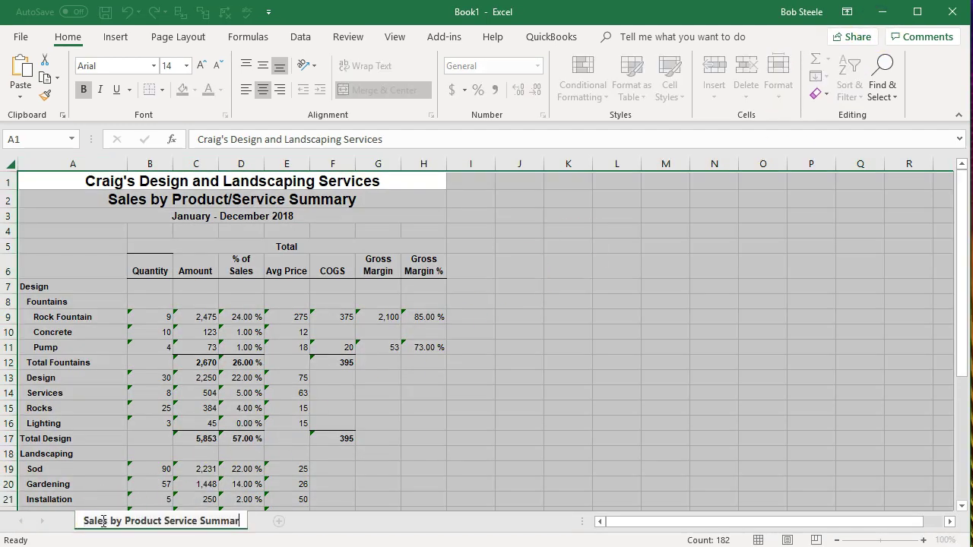
{"action": "left_click", "coordinate": [161, 415]}
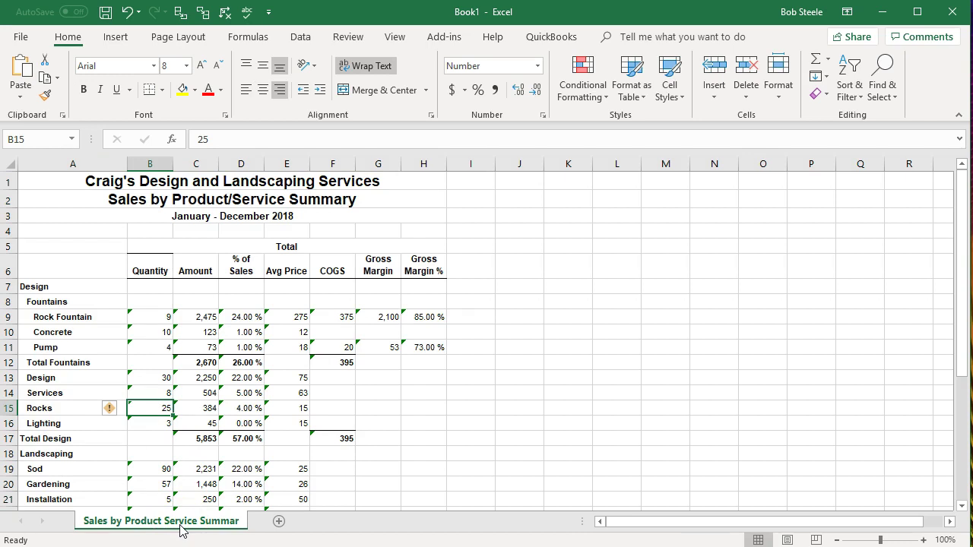
- Add a second sheet to Book1, open the Comparative Sales By Customer Summary workbook from Section 4, and copy its entire worksheet
{"action": "left_click", "coordinate": [279, 522]}
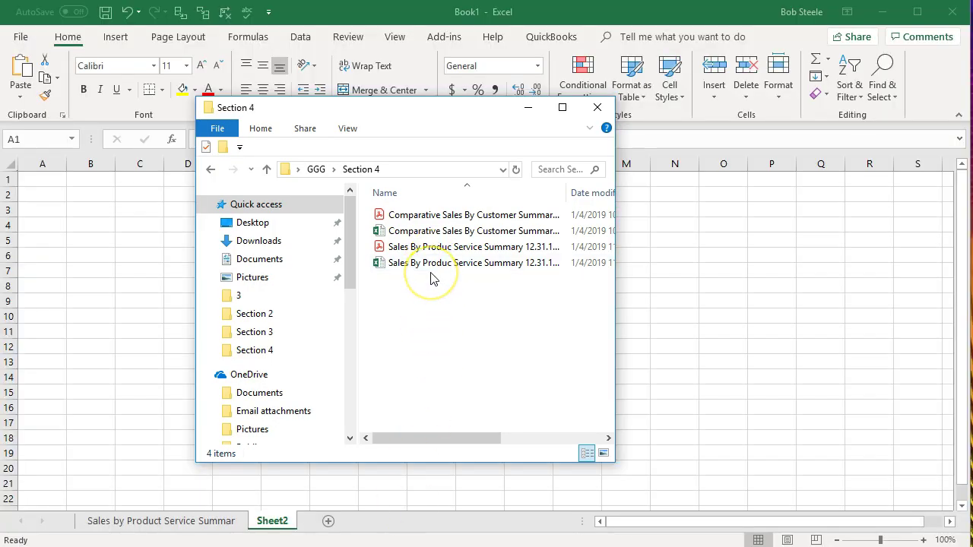
{"action": "left_click", "coordinate": [428, 234]}
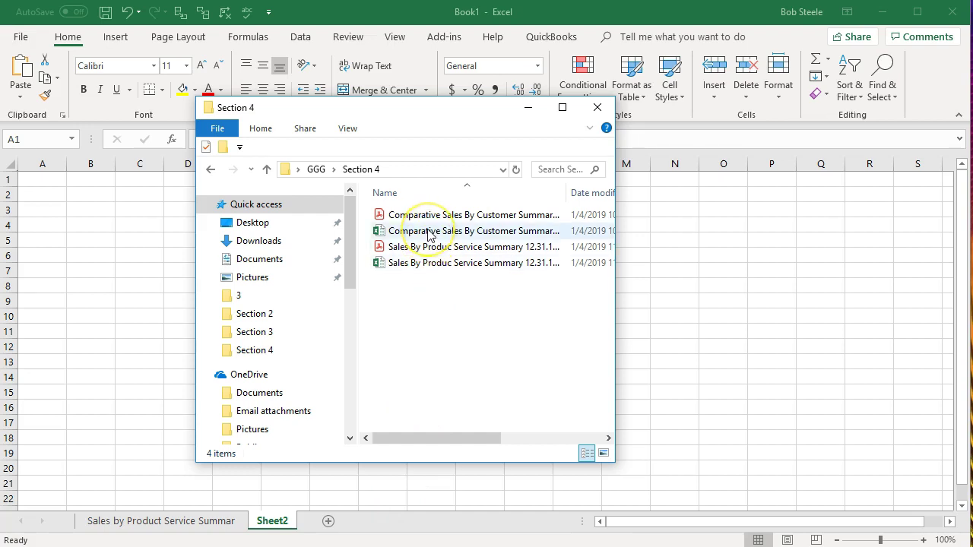
{"action": "double_click", "coordinate": [429, 233]}
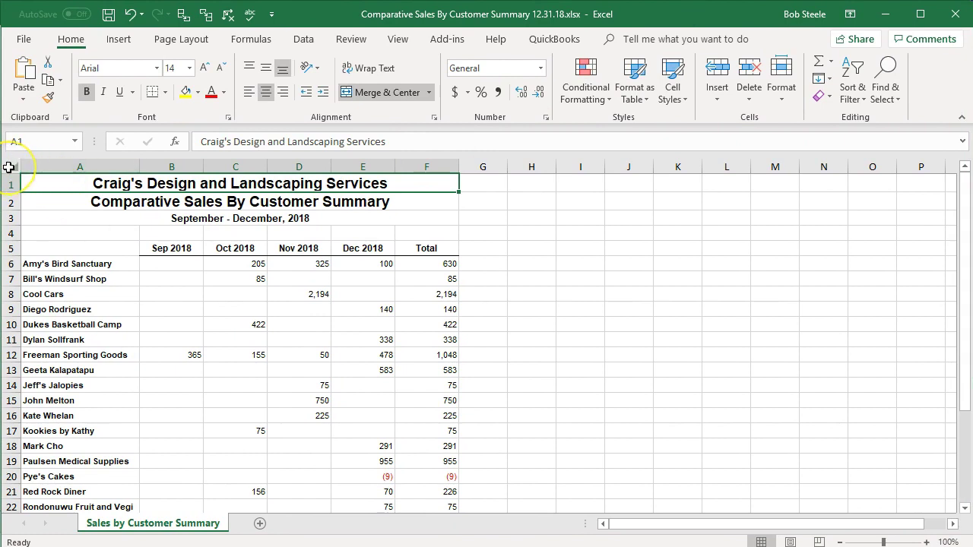
{"action": "left_click", "coordinate": [10, 167]}
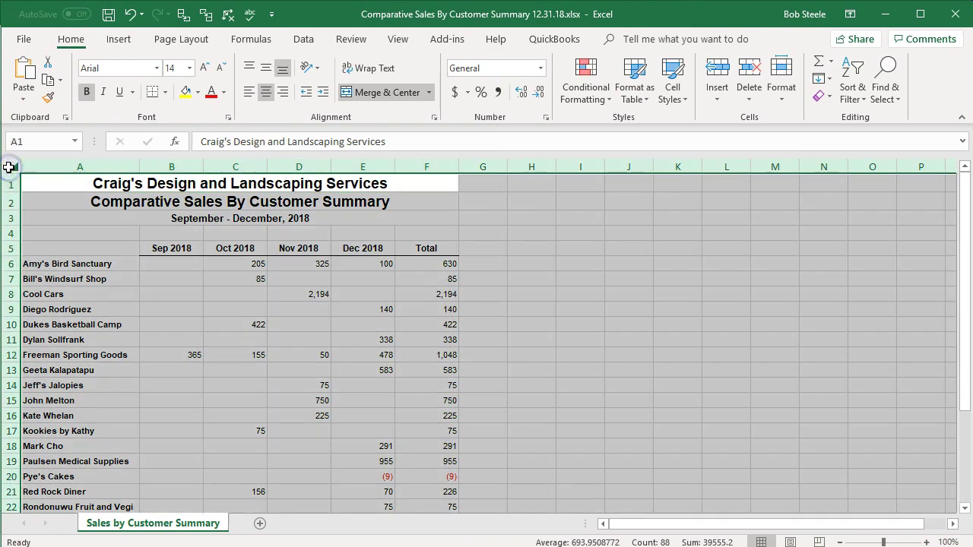
{"action": "right_click", "coordinate": [173, 349]}
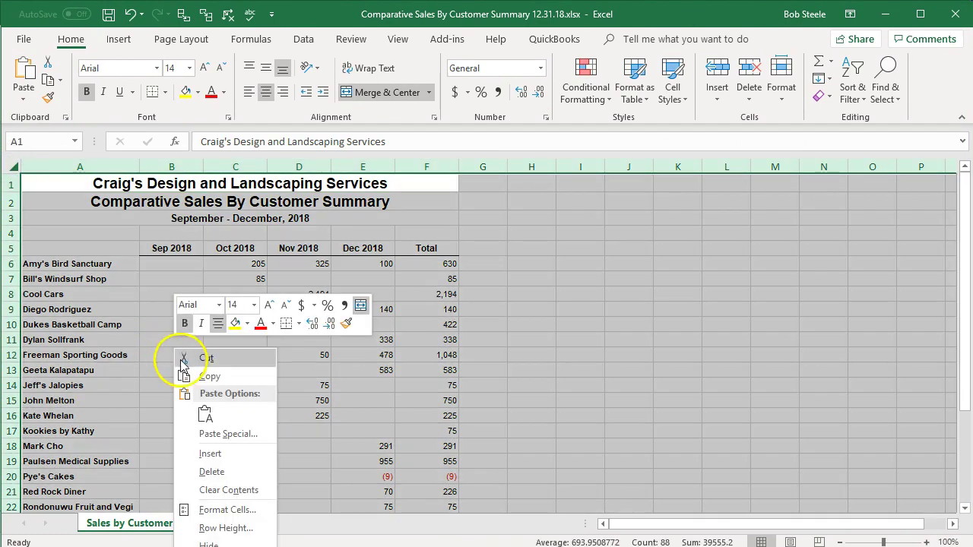
{"action": "left_click", "coordinate": [190, 372]}
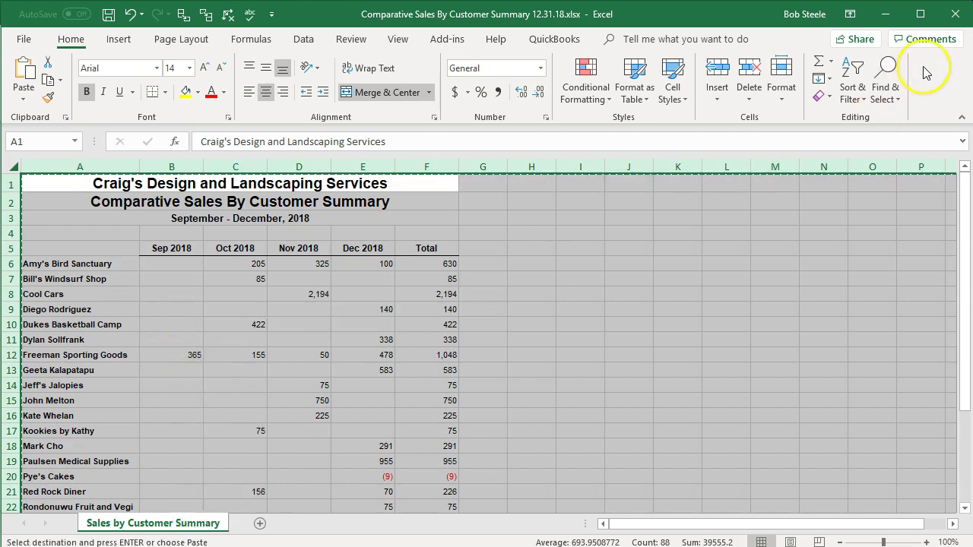
{"action": "left_click", "coordinate": [900, 16]}
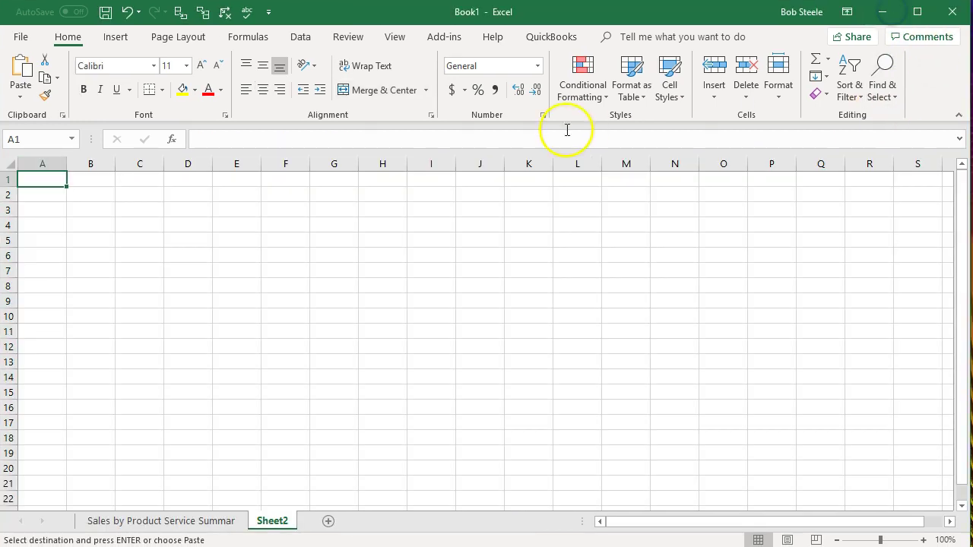
- Try to paste the copied worksheet into Sheet2 of Book1 starting at cell B3
{"action": "right_click", "coordinate": [43, 179]}
{"action": "left_click", "coordinate": [376, 221]}
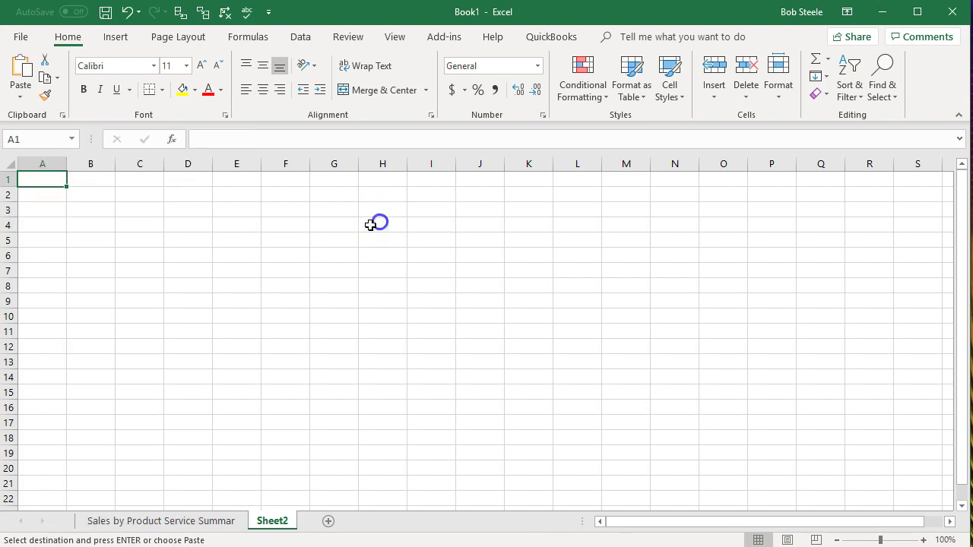
{"action": "left_click", "coordinate": [105, 211]}
{"action": "right_click", "coordinate": [104, 210]}
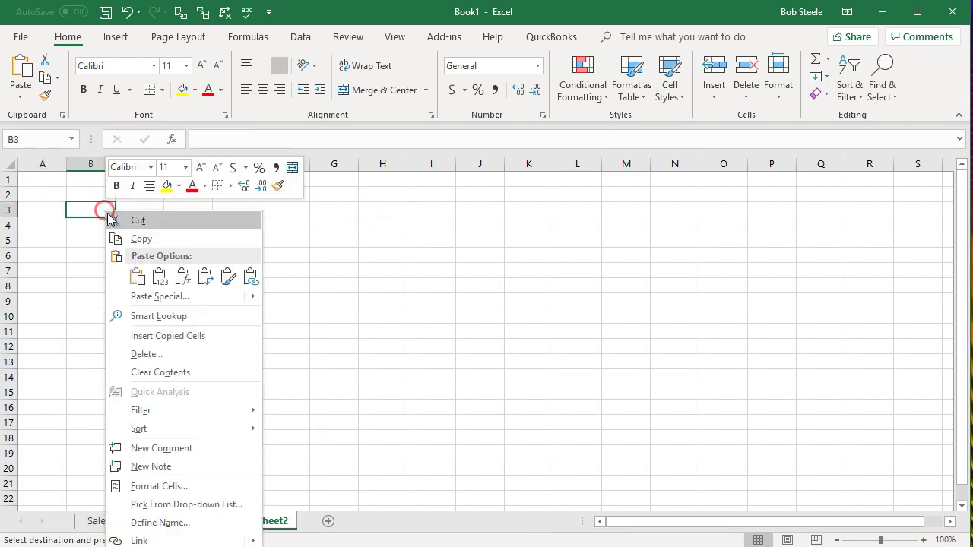
{"action": "left_click", "coordinate": [134, 276]}
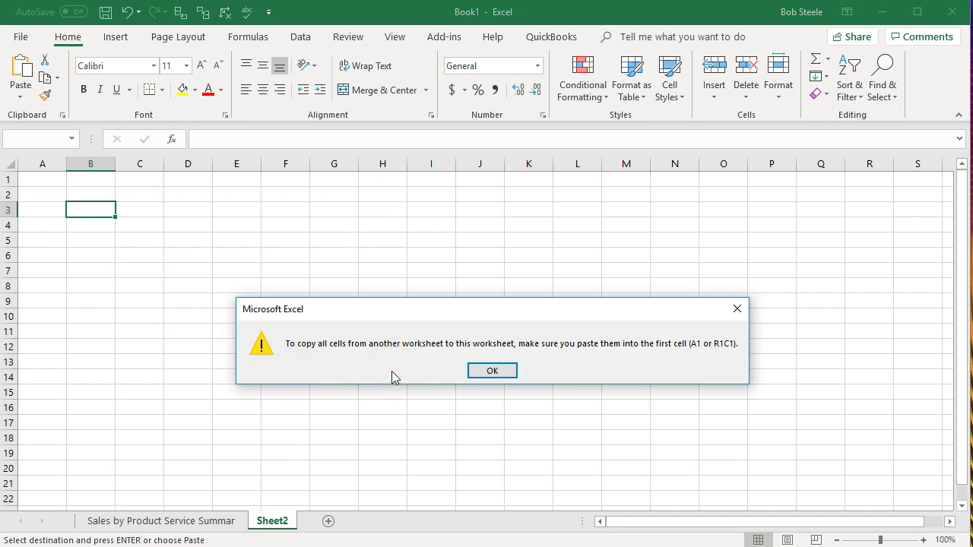
{"action": "left_click", "coordinate": [744, 305]}
- Paste the copied Comparative Sales By Customer Summary worksheet into Sheet2 starting at cell A1
{"action": "left_click", "coordinate": [52, 179]}
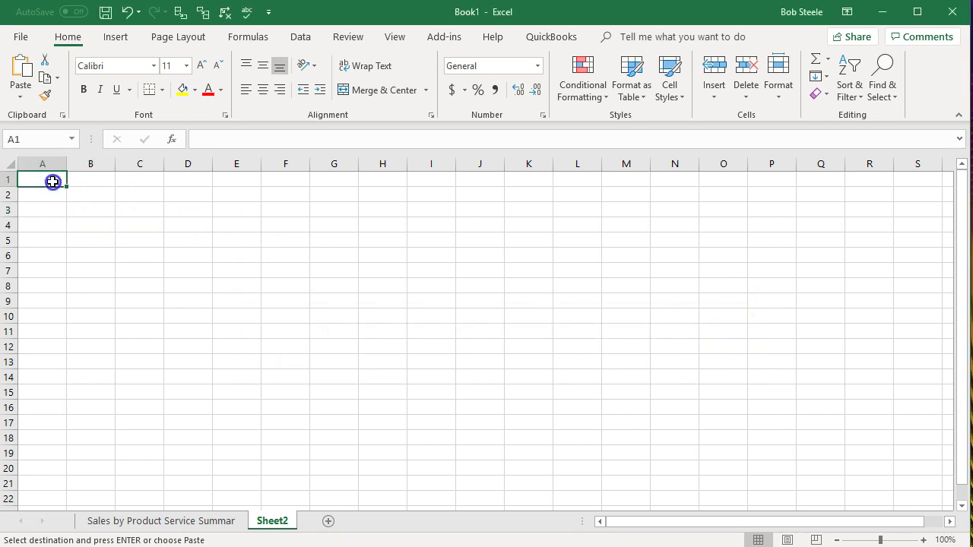
{"action": "right_click", "coordinate": [53, 182]}
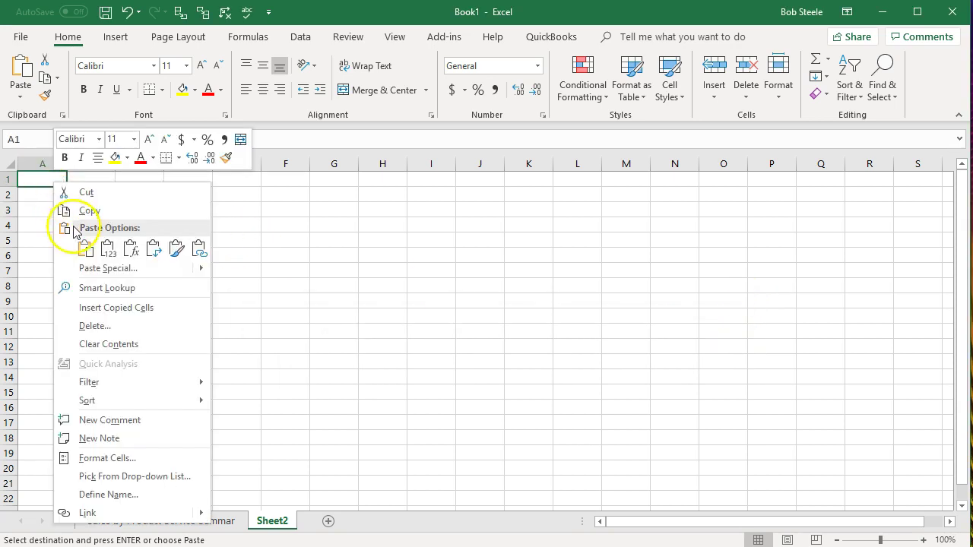
{"action": "left_click", "coordinate": [85, 248]}
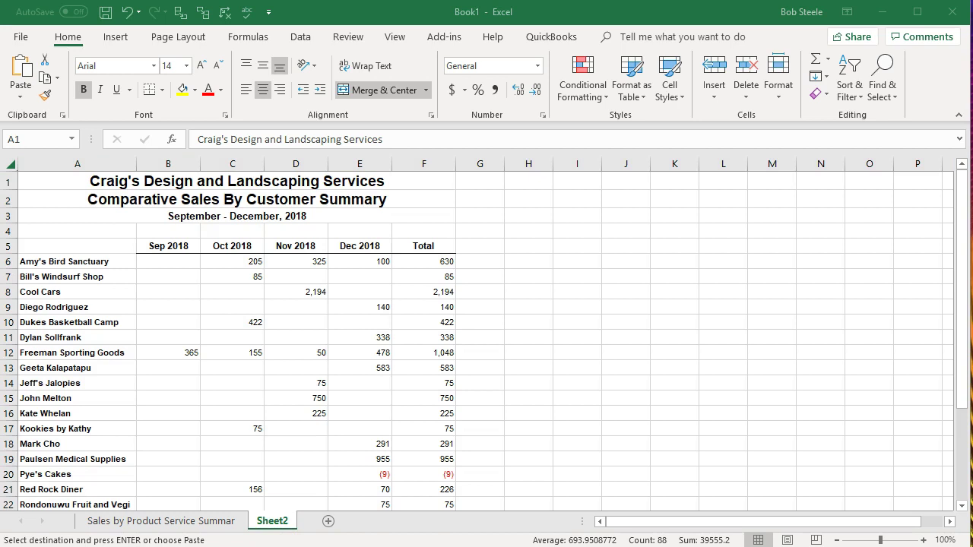
- Copy the sheet name from the comparative sales workbook and rename Book1's Sheet2 as "Sales by Customer Summary"
{"action": "key", "text": "alt+Tab"}
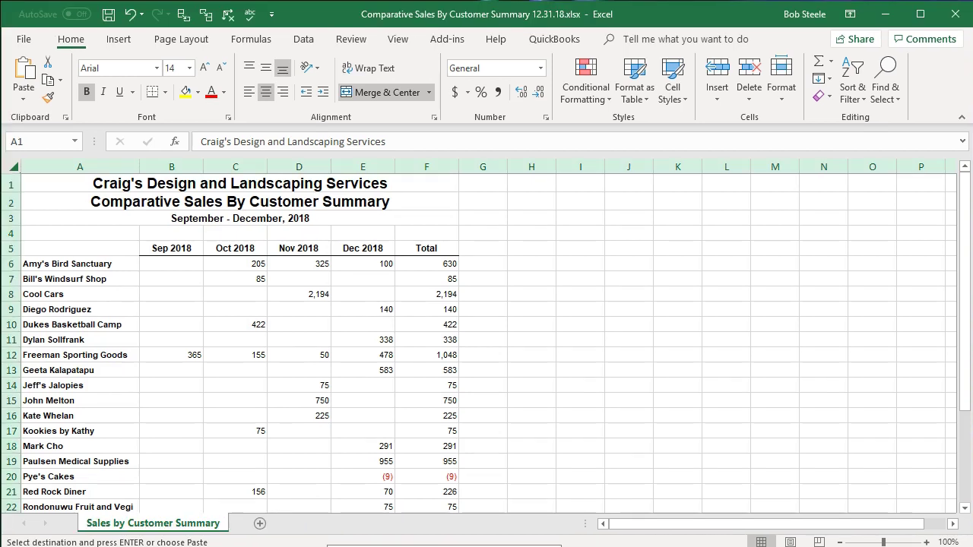
{"action": "key", "text": "ctrl+a"}
{"action": "key", "text": "ctrl+c"}
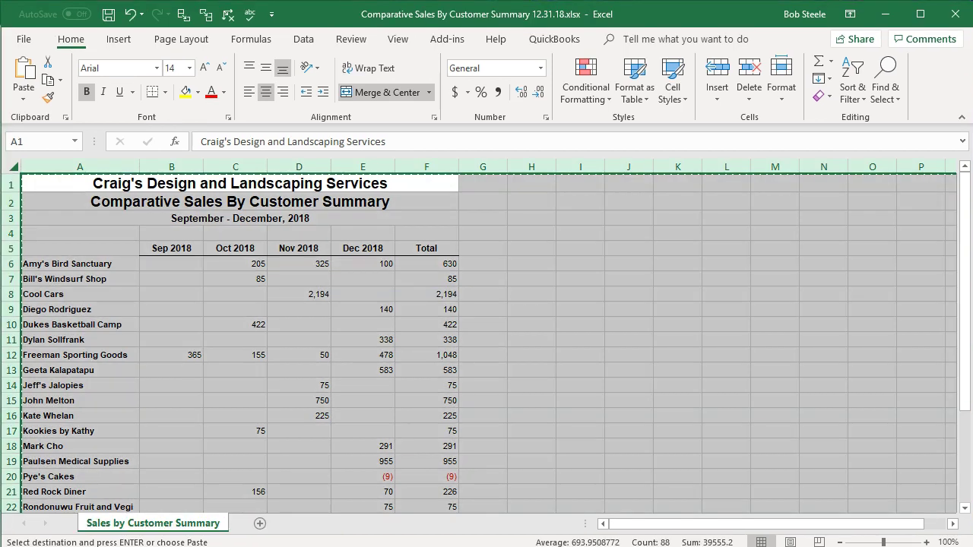
{"action": "double_click", "coordinate": [182, 523]}
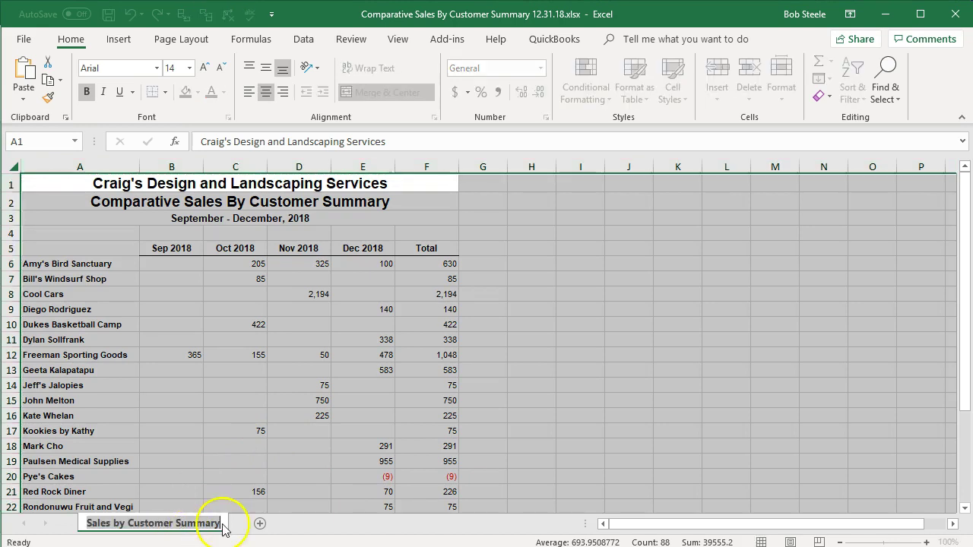
{"action": "left_click", "coordinate": [886, 15]}
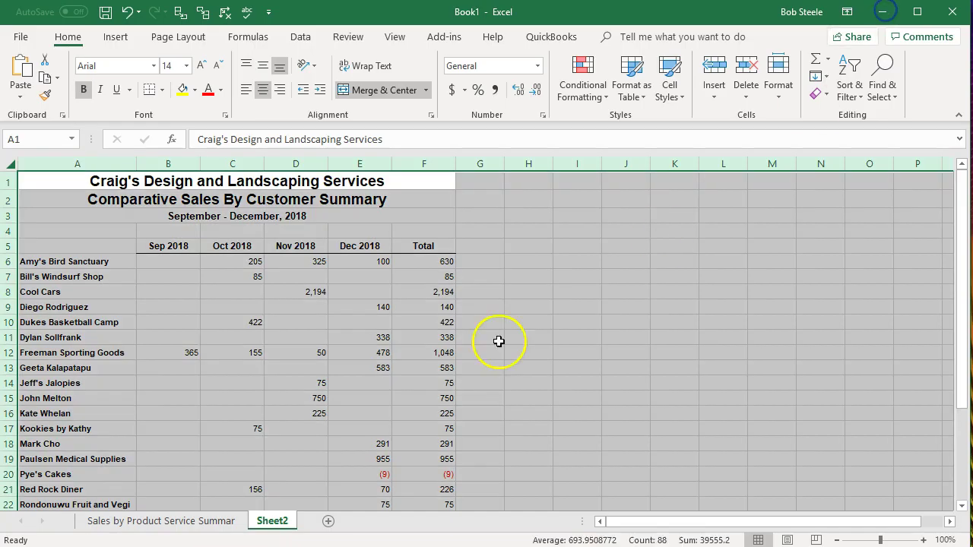
{"action": "double_click", "coordinate": [278, 522]}
{"action": "key", "text": "ctrl+v"}
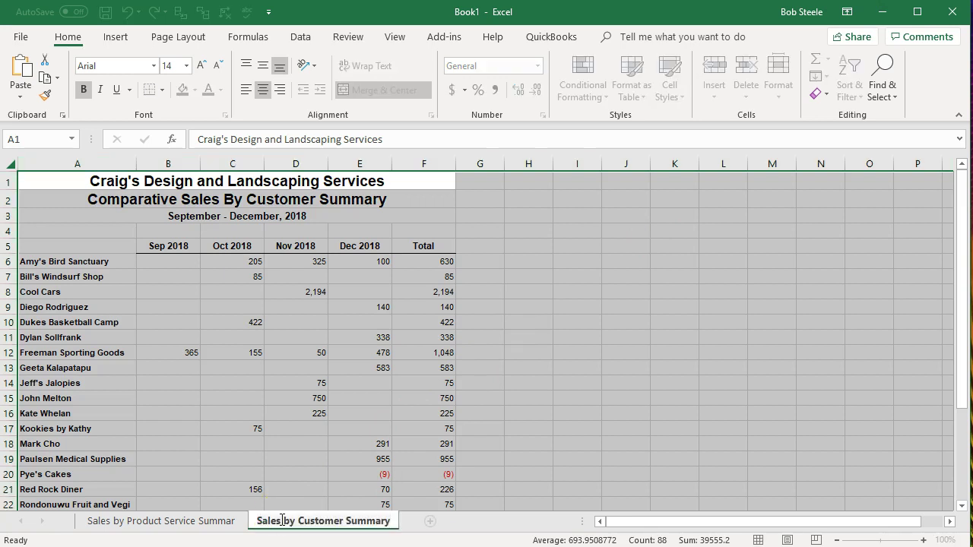
{"action": "left_click", "coordinate": [314, 461]}
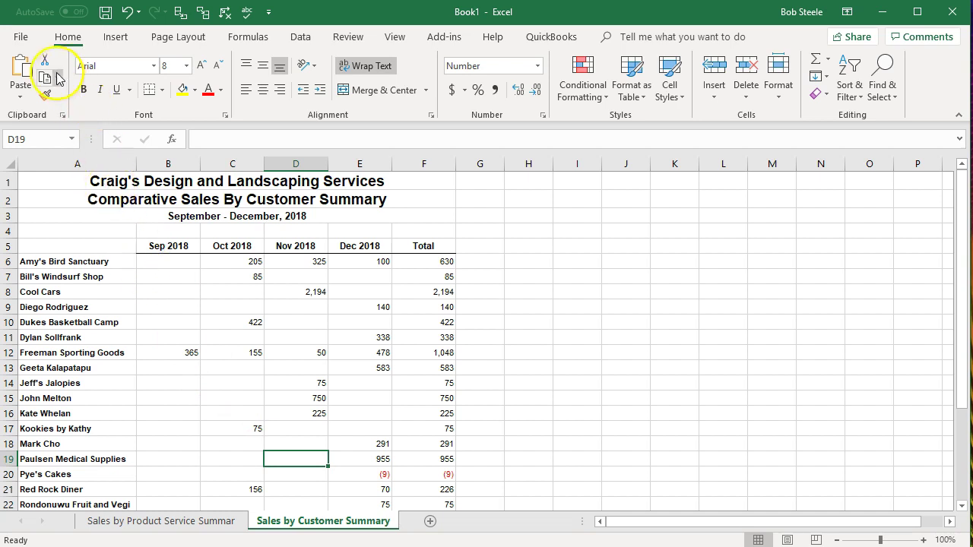
- Save the combined workbook as "Section 4 Reports" in Excel Workbook format in the Desktop > GGG > Section 4 folder
{"action": "left_click", "coordinate": [21, 38]}
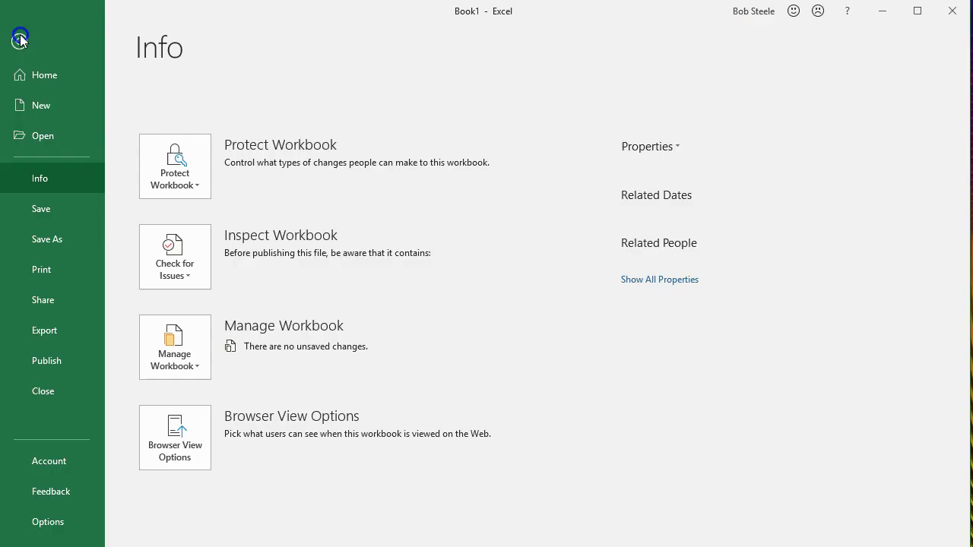
{"action": "left_click", "coordinate": [42, 235]}
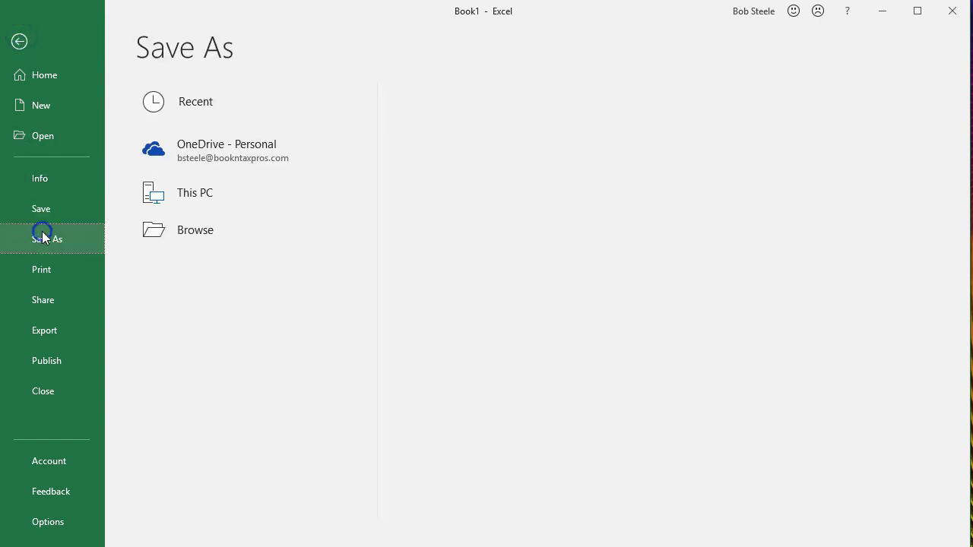
{"action": "left_click", "coordinate": [161, 279]}
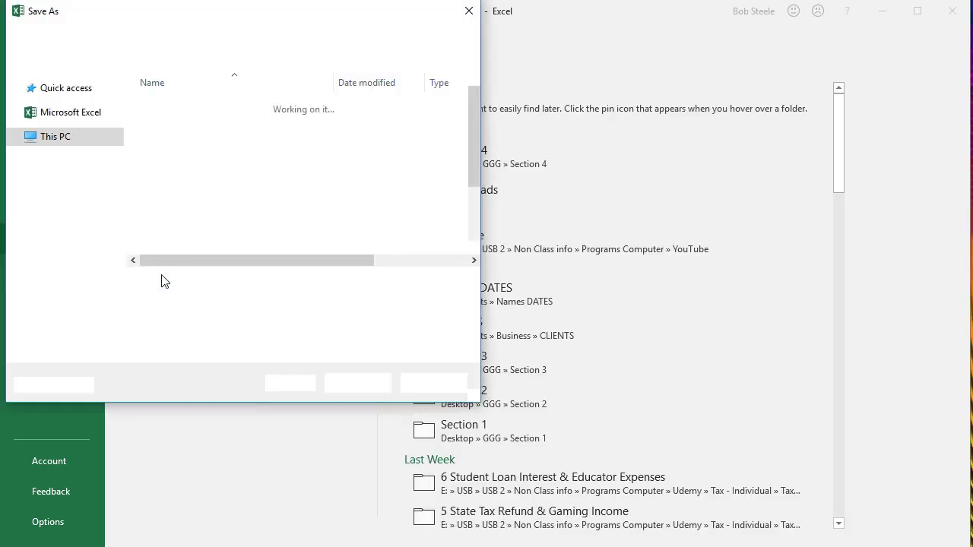
{"action": "left_click_drag", "start_coordinate": [118, 166], "coordinate": [129, 101]}
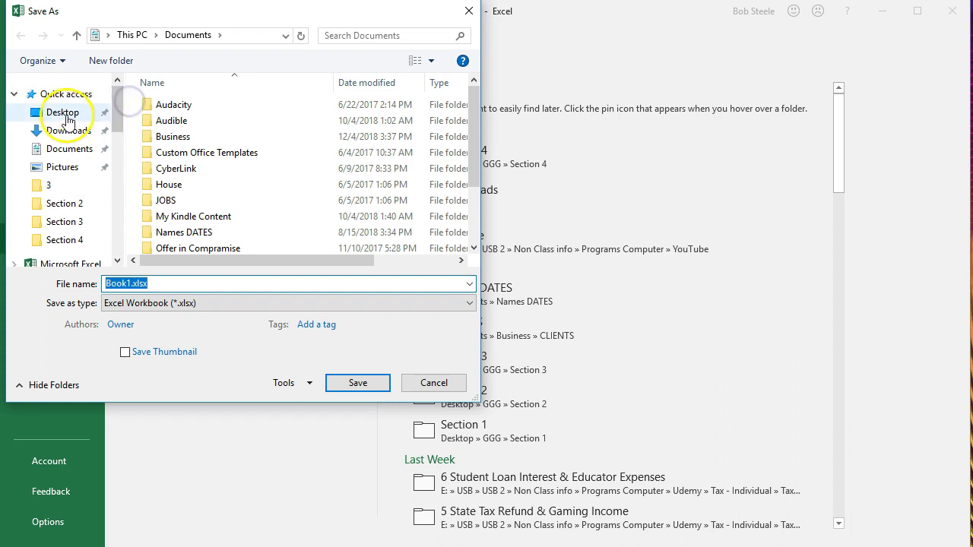
{"action": "left_click", "coordinate": [64, 113]}
{"action": "double_click", "coordinate": [327, 138]}
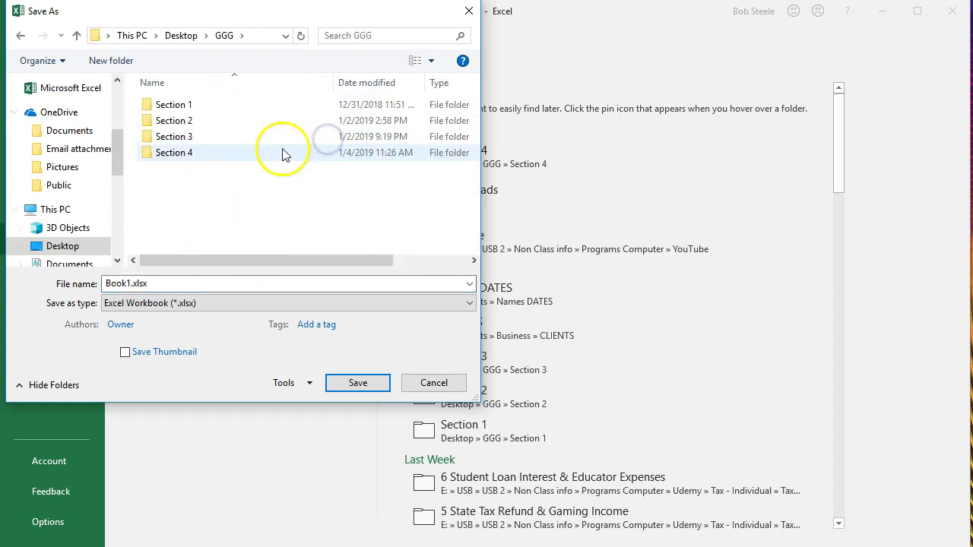
{"action": "double_click", "coordinate": [191, 154]}
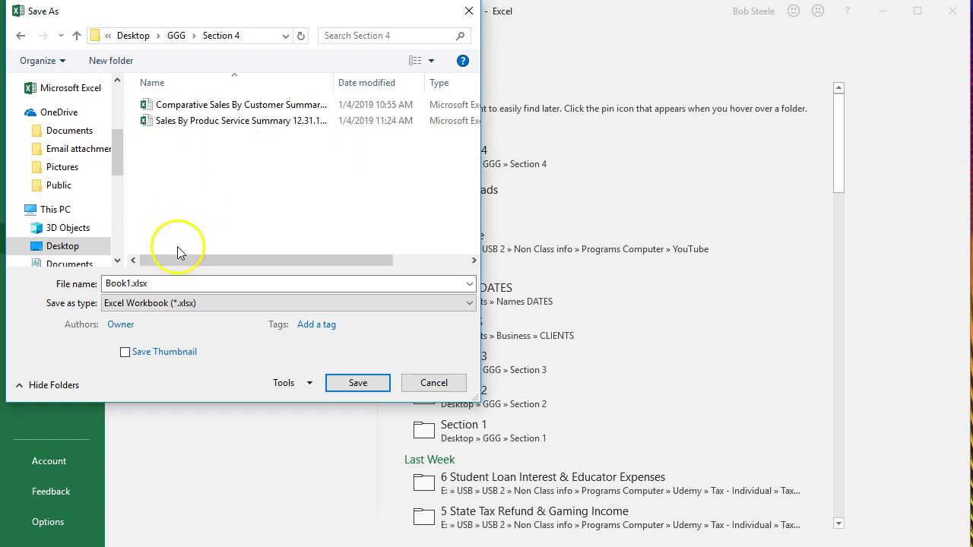
{"action": "double_click", "coordinate": [131, 281]}
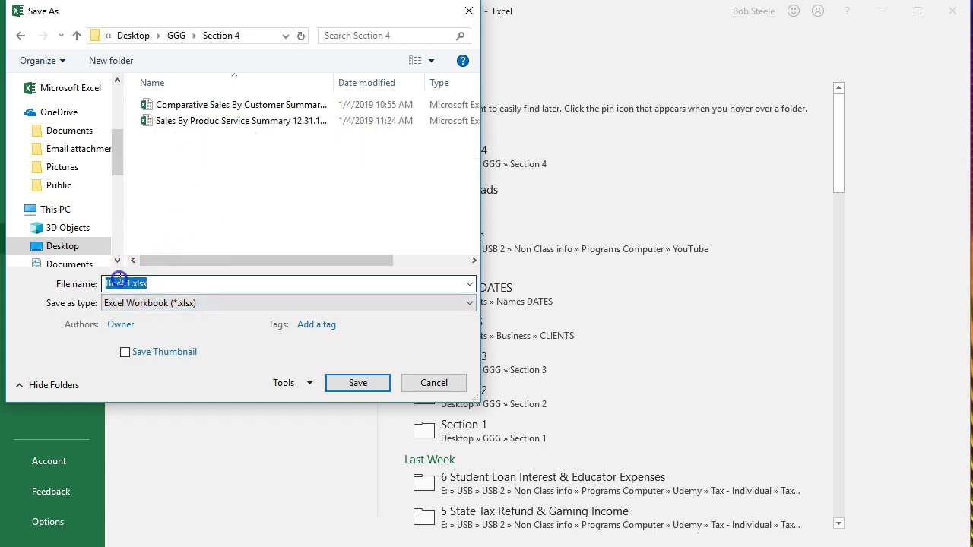
{"action": "type", "text": "Section 4 Reports"}
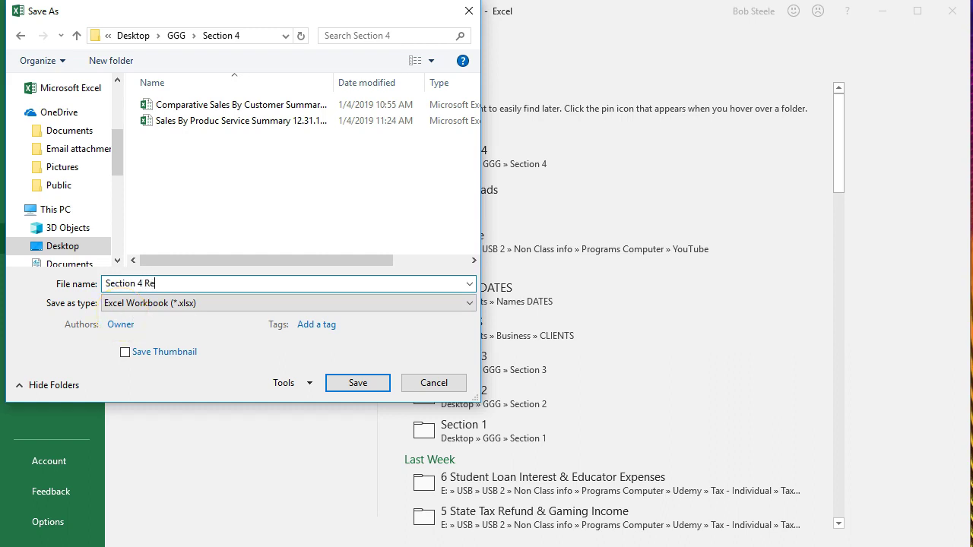
{"action": "left_click", "coordinate": [366, 385]}
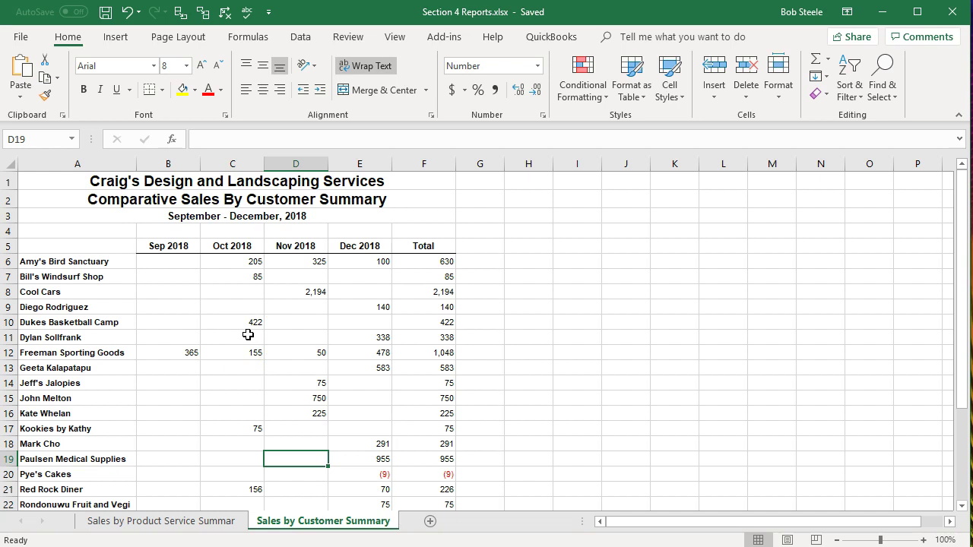
- Set the print range to the entire workbook with CutePDF Writer as the printer, and preview both report pages
{"action": "left_click", "coordinate": [21, 38]}
{"action": "left_click", "coordinate": [50, 267]}
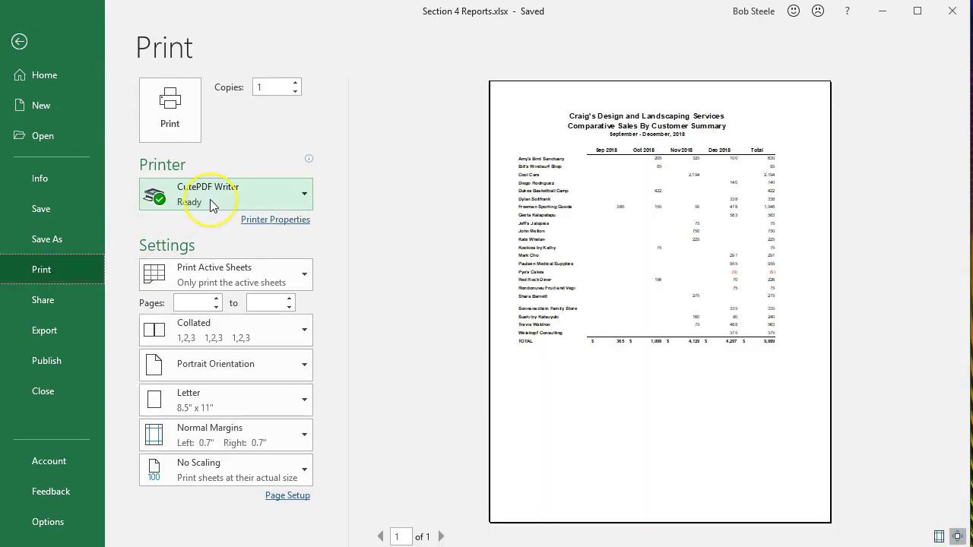
{"action": "mouse_move", "coordinate": [210, 202]}
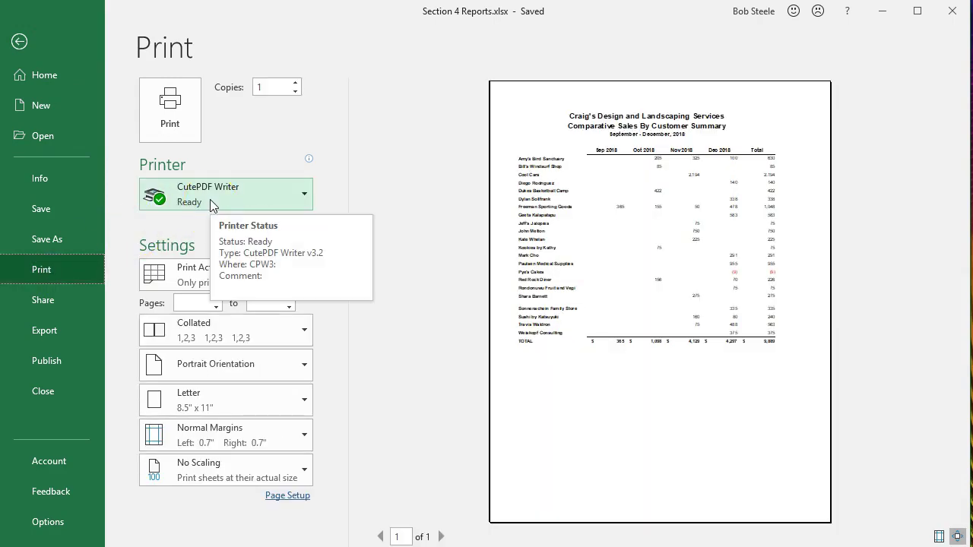
{"action": "left_click", "coordinate": [294, 281]}
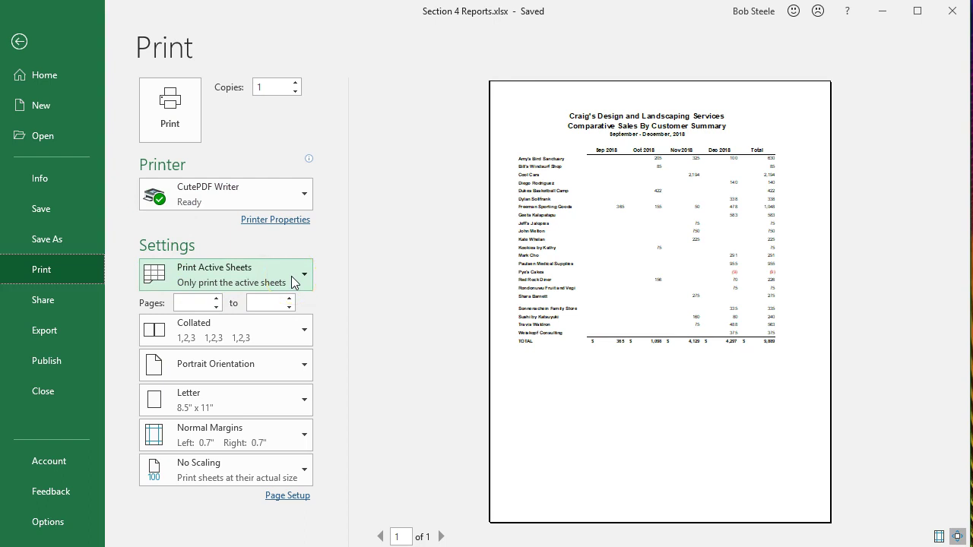
{"action": "left_click", "coordinate": [294, 281]}
{"action": "left_click", "coordinate": [263, 344]}
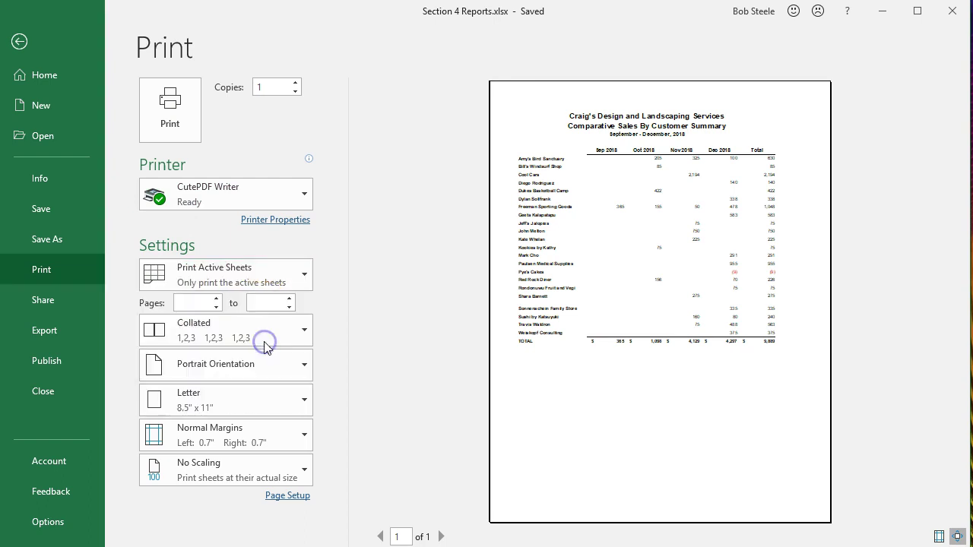
{"action": "scroll", "coordinate": [572, 365], "scroll_direction": "down", "scroll_amount": 1}
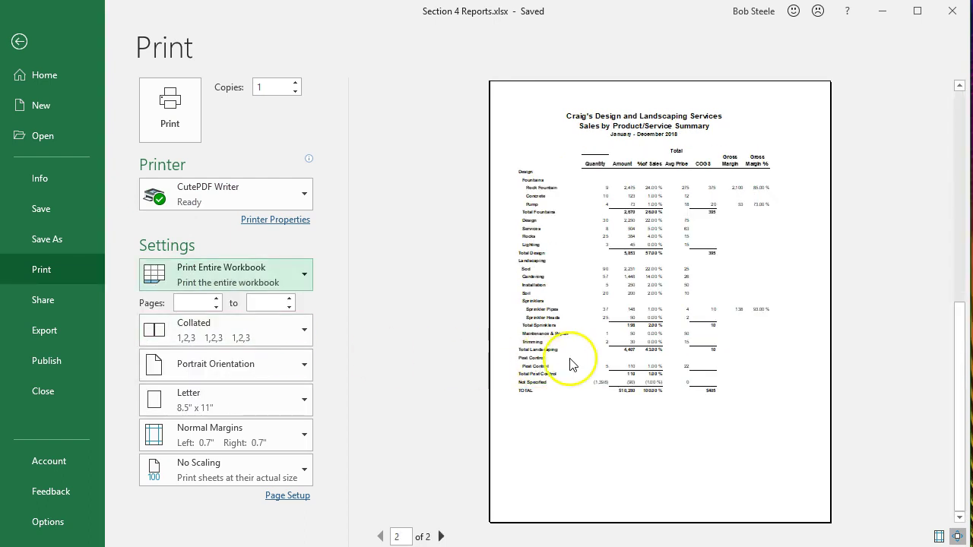
{"action": "scroll", "coordinate": [572, 365], "scroll_direction": "up", "scroll_amount": 1}
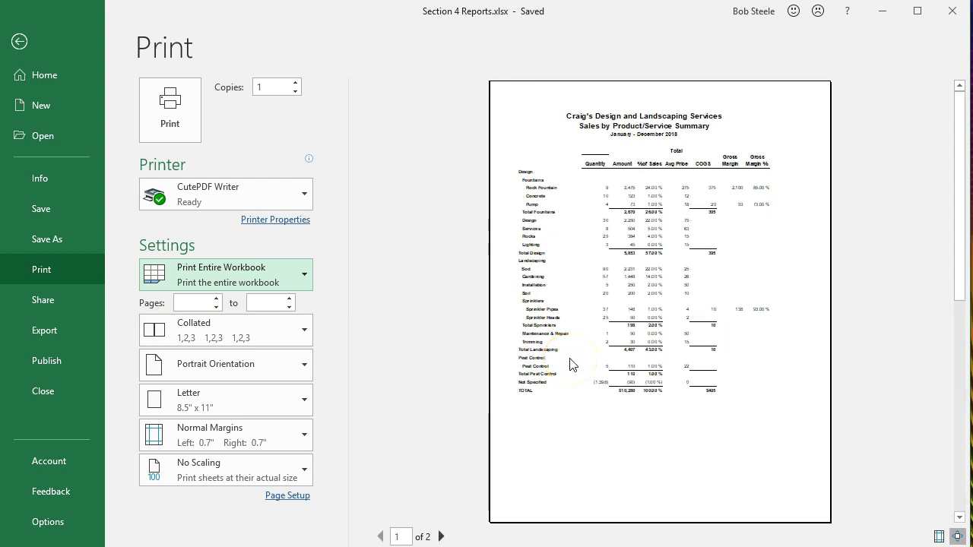